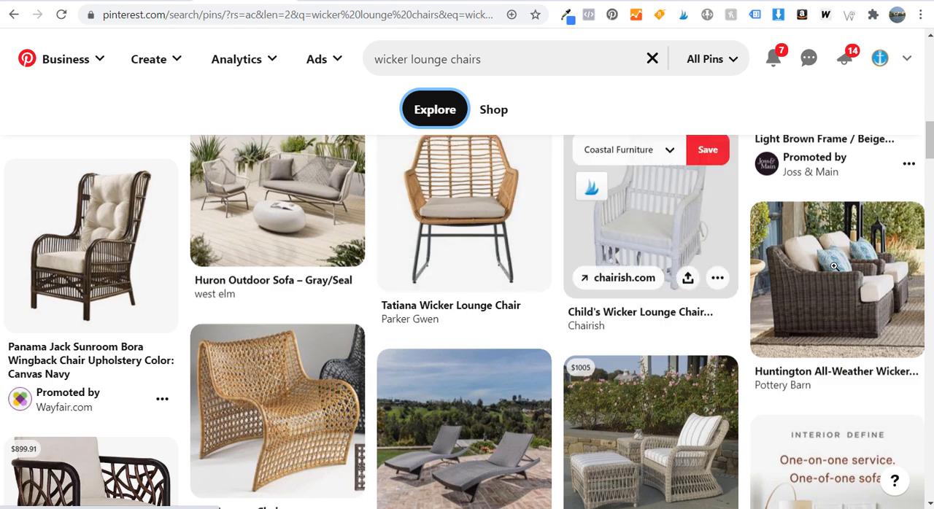
Search Pinterest for "crockpot recipes" and look through the resulting pins, including the promoted ones
scroll(829, 286, "down", 5)
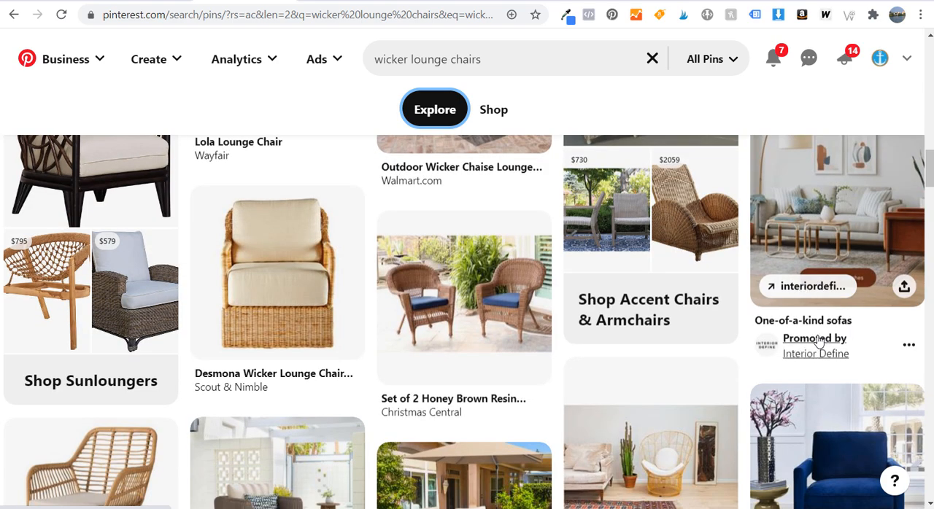
scroll(799, 337, "down", 2)
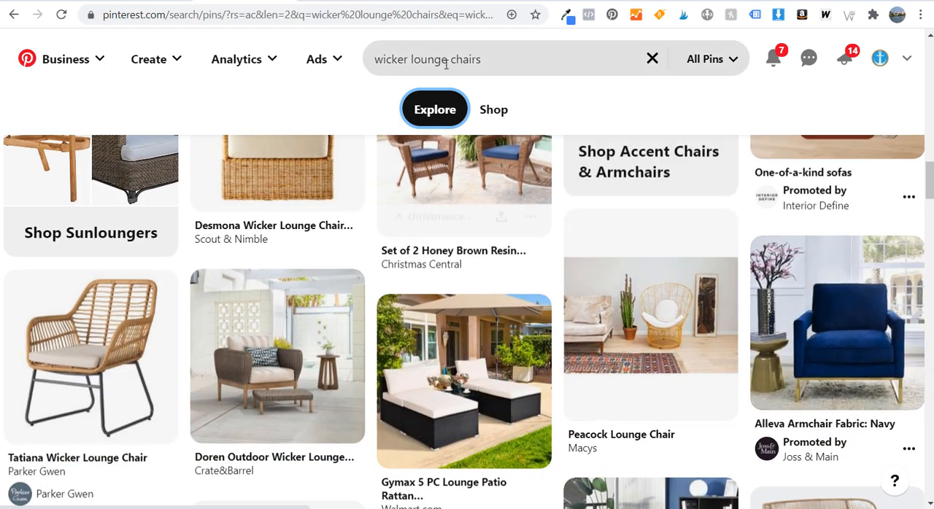
left_click(505, 58)
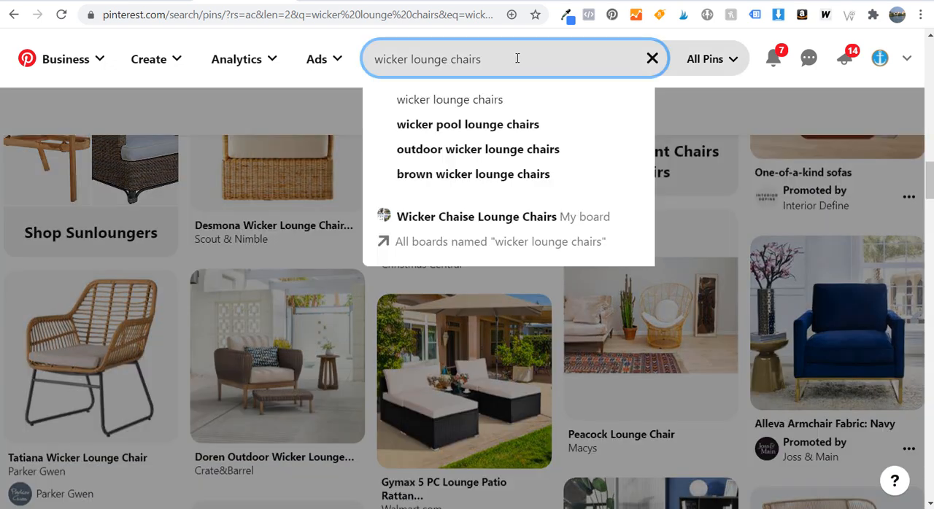
left_click_drag(506, 59, 358, 62)
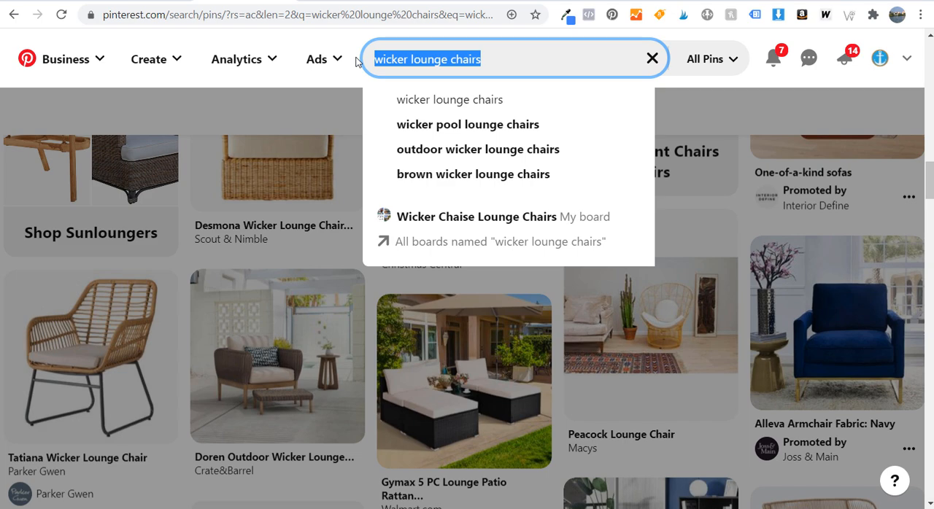
type("crockpot recipe")
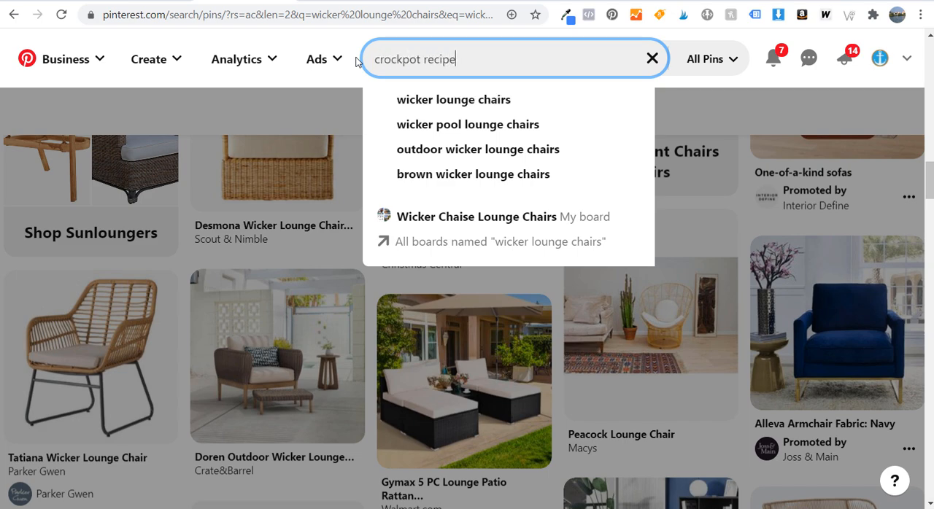
type("s")
key("Return")
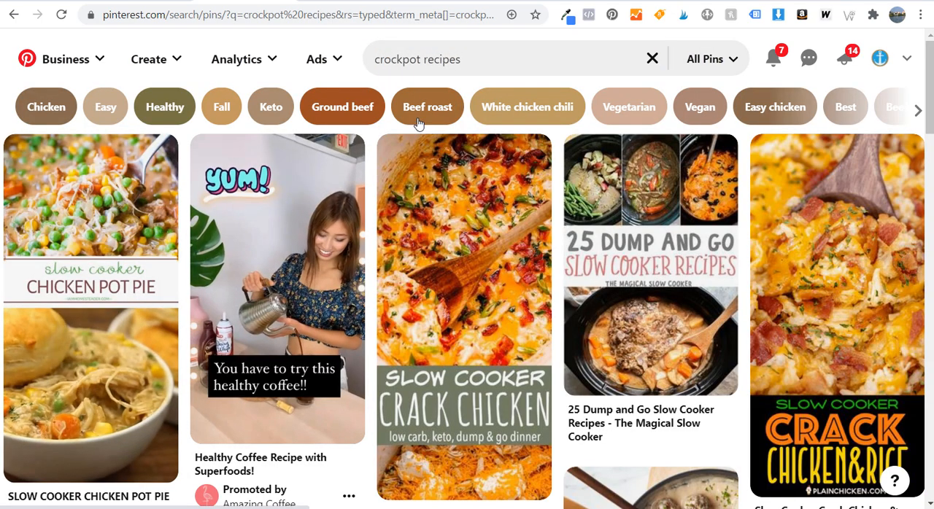
scroll(834, 258, "down", 1)
scroll(834, 258, "down", 3)
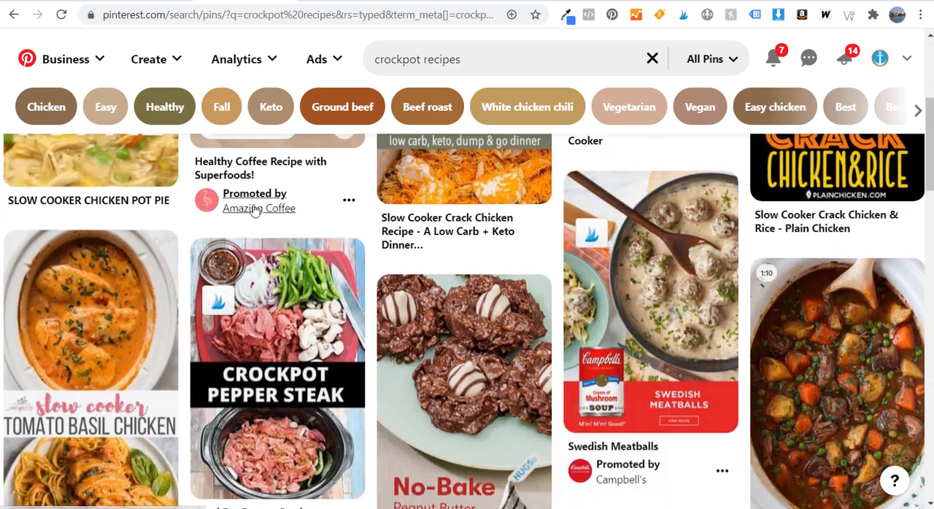
scroll(464, 256, "down", 1)
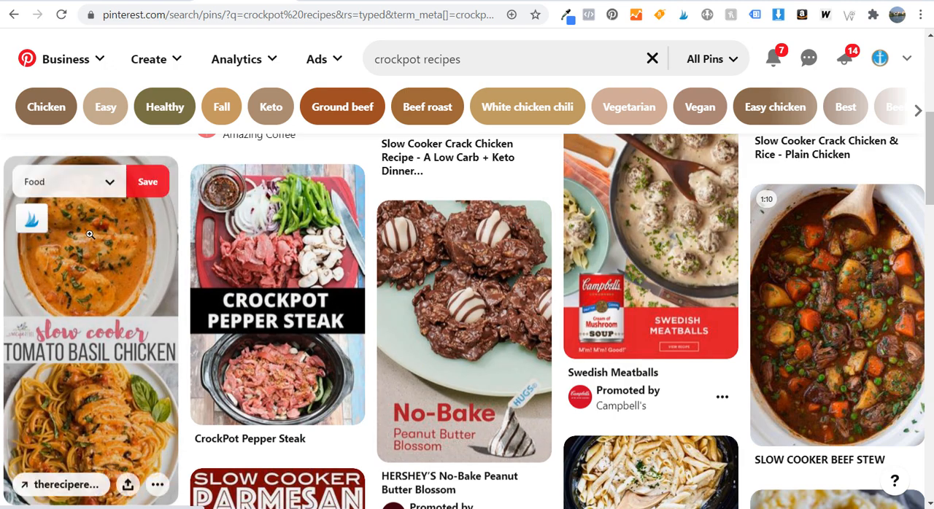
scroll(278, 261, "down", 3)
scroll(309, 304, "down", 2)
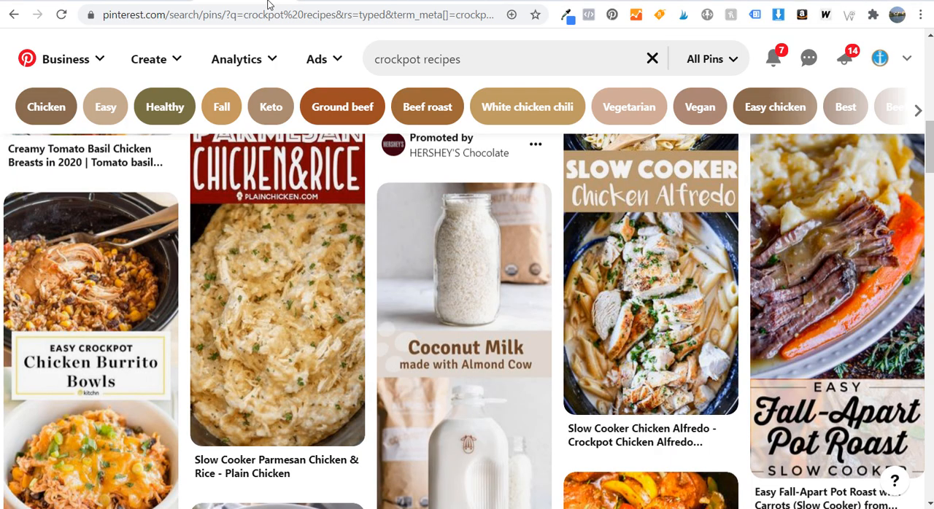
Switch to Google Analytics and examine Pinterest's sessions, outbound click completions and share of total users in the Channels report
left_click(520, 0)
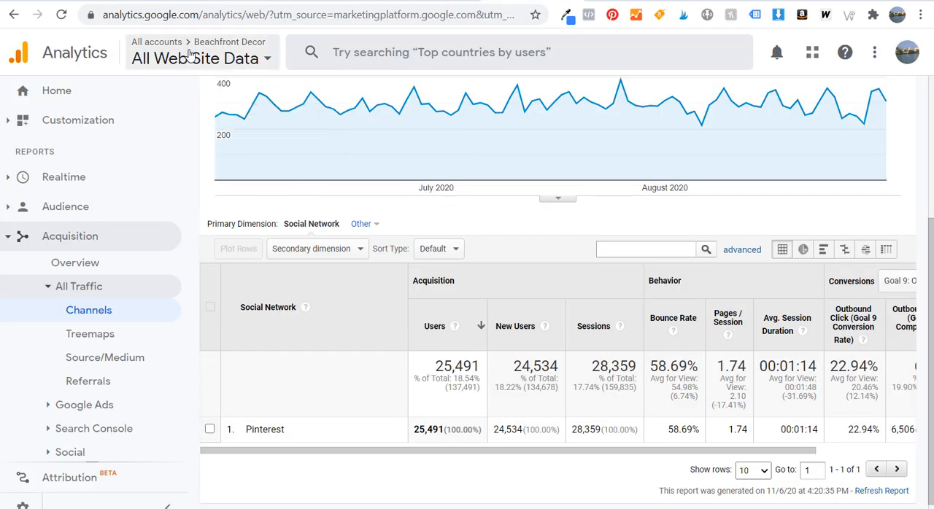
scroll(538, 270, "up", 3)
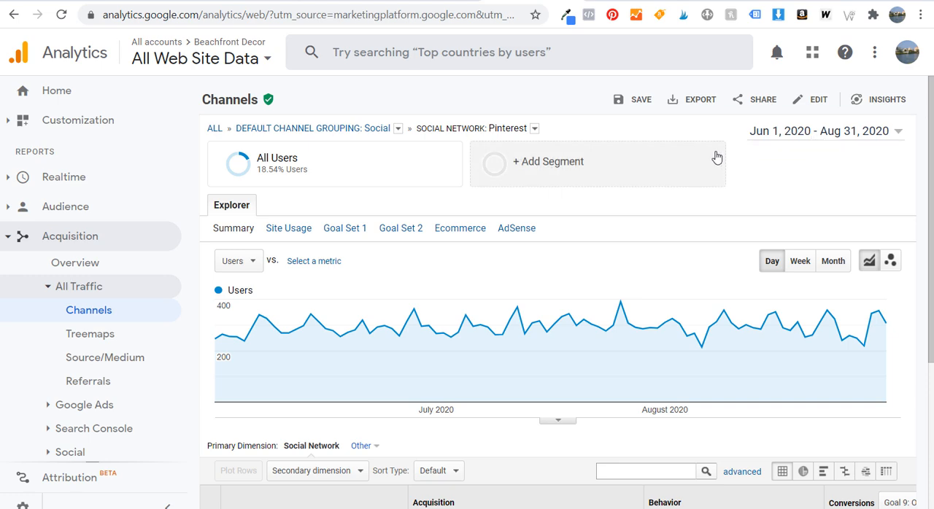
scroll(529, 170, "down", 3)
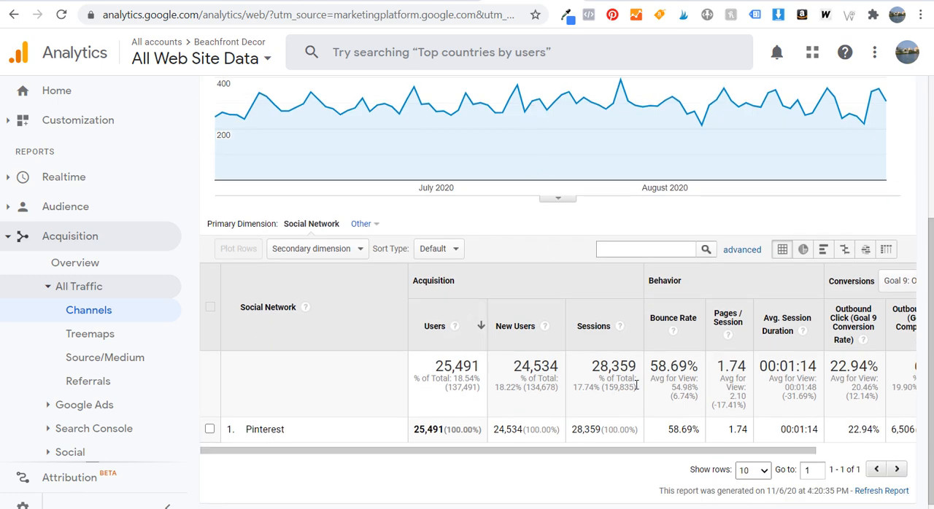
left_click_drag(572, 431, 598, 432)
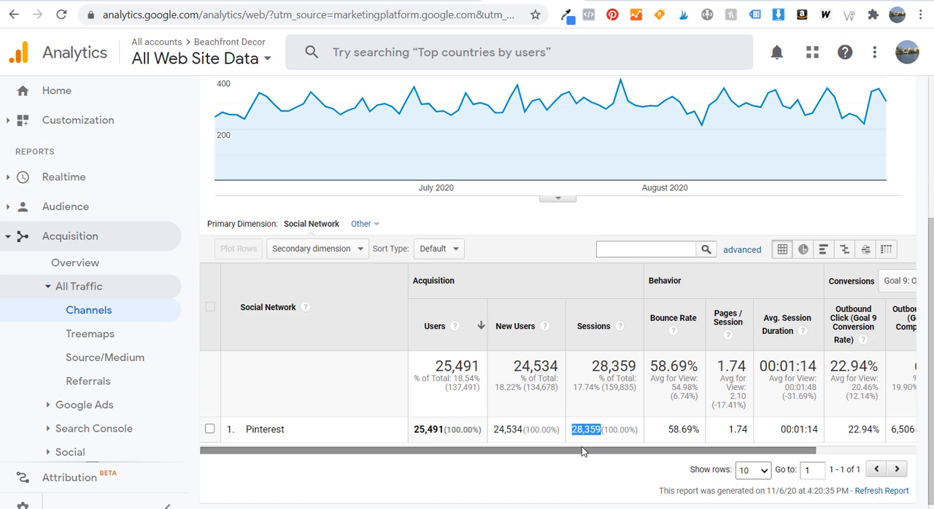
left_click_drag(577, 450, 731, 467)
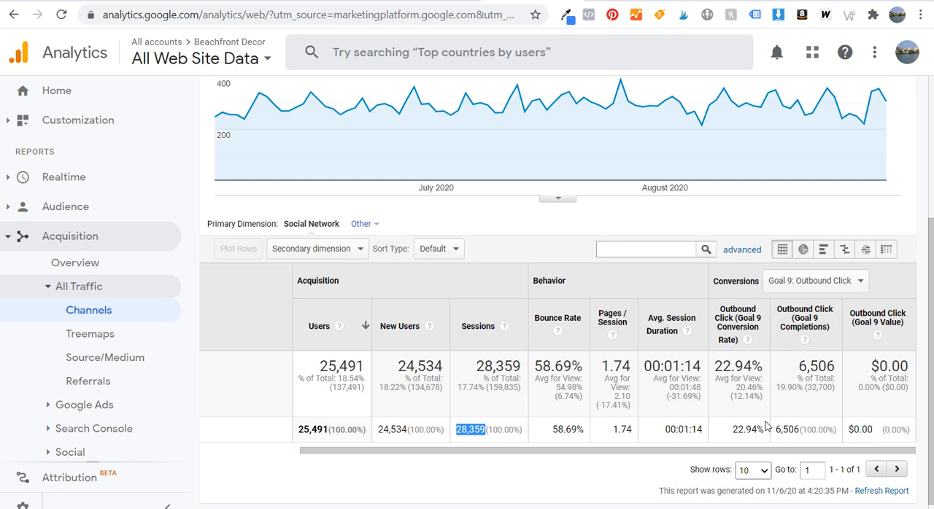
left_click_drag(776, 431, 796, 432)
left_click(800, 431)
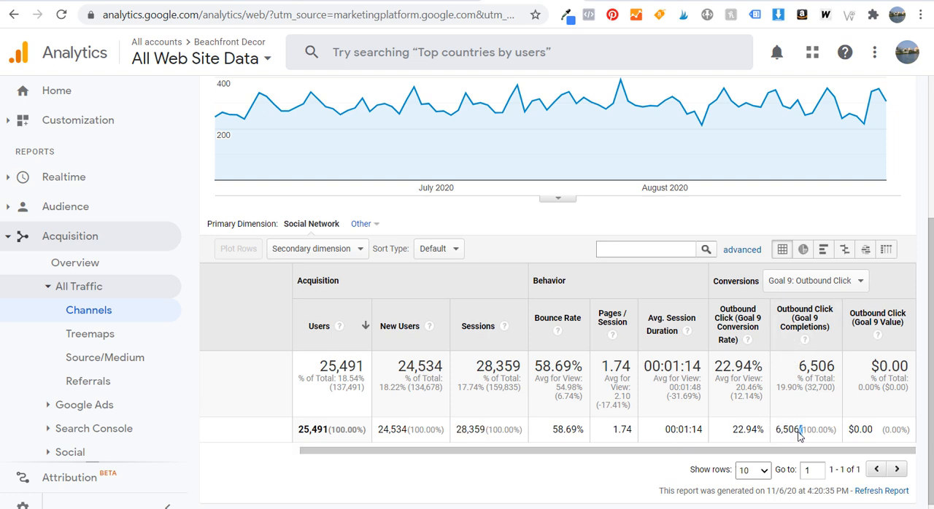
left_click_drag(573, 453, 473, 453)
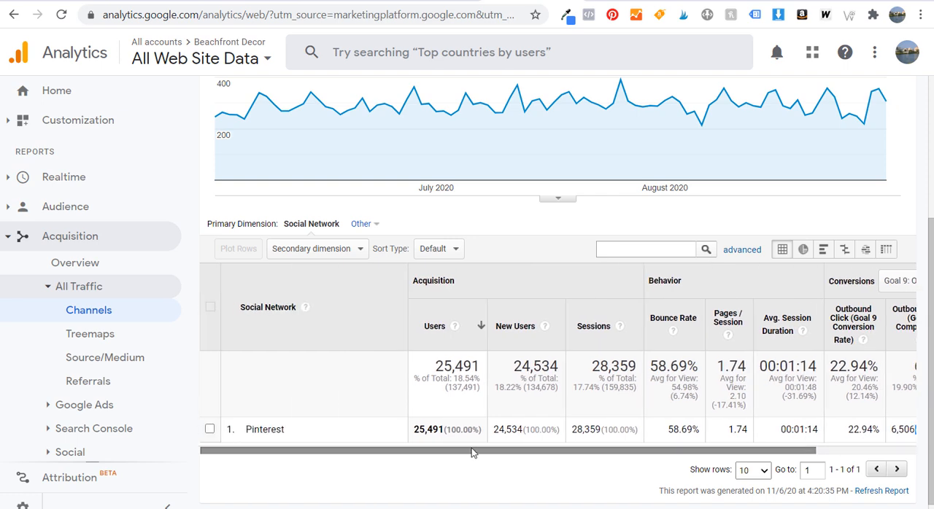
left_click_drag(455, 378, 470, 379)
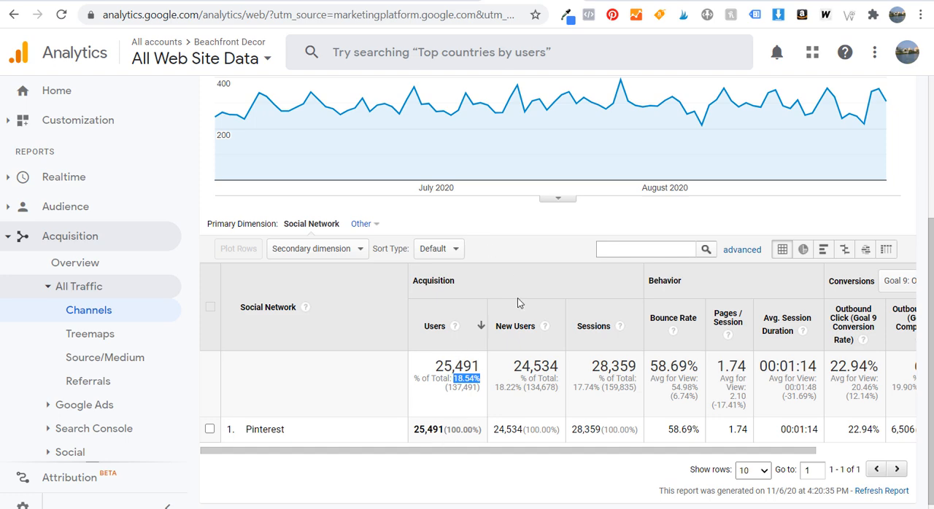
Return to Pinterest and view the Beachfront Decor profile's follower figures and saved boards
left_click(455, 3)
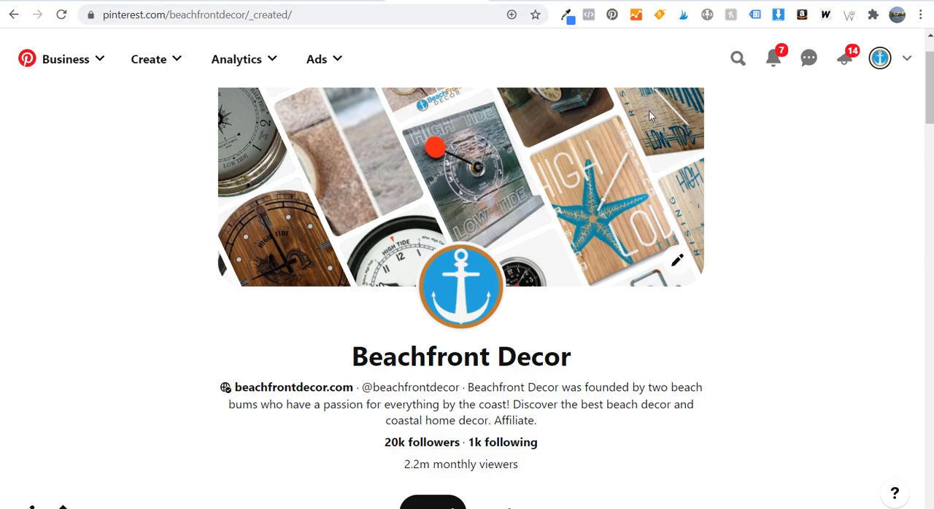
scroll(732, 231, "down", 4)
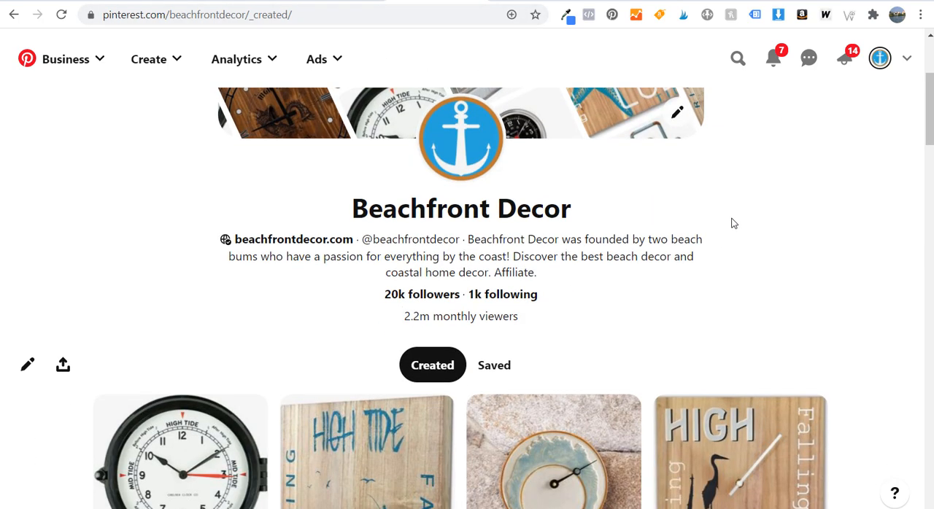
left_click(500, 292)
scroll(531, 262, "down", 1)
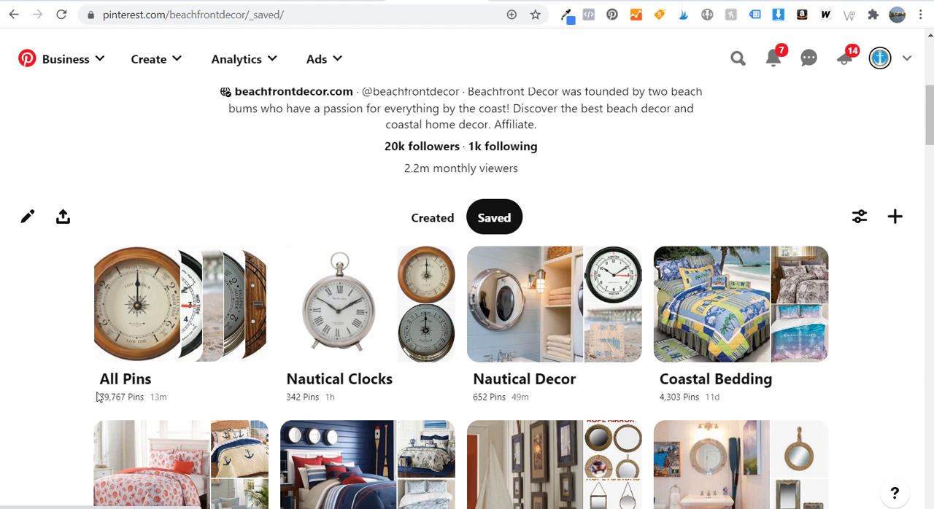
Switch the Pinterest account to Wicker Guide and display its saved boards
left_click(907, 60)
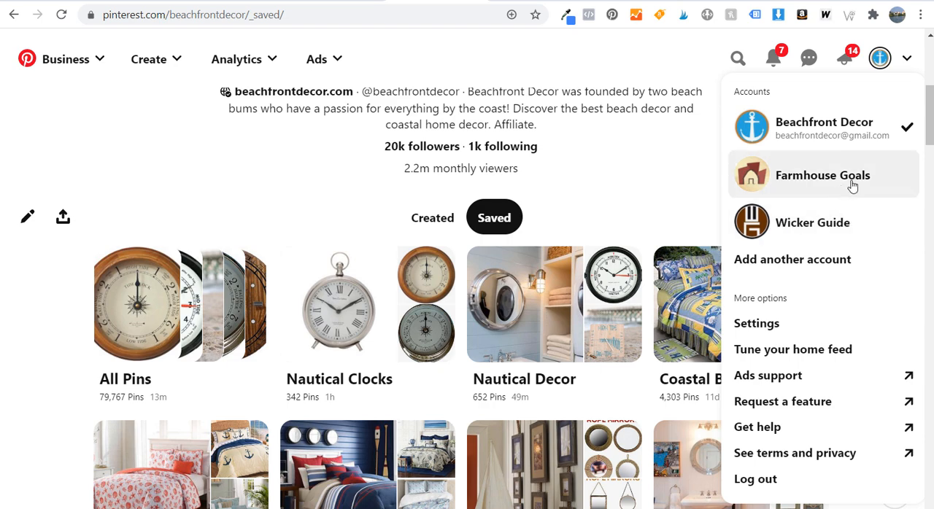
left_click(806, 225)
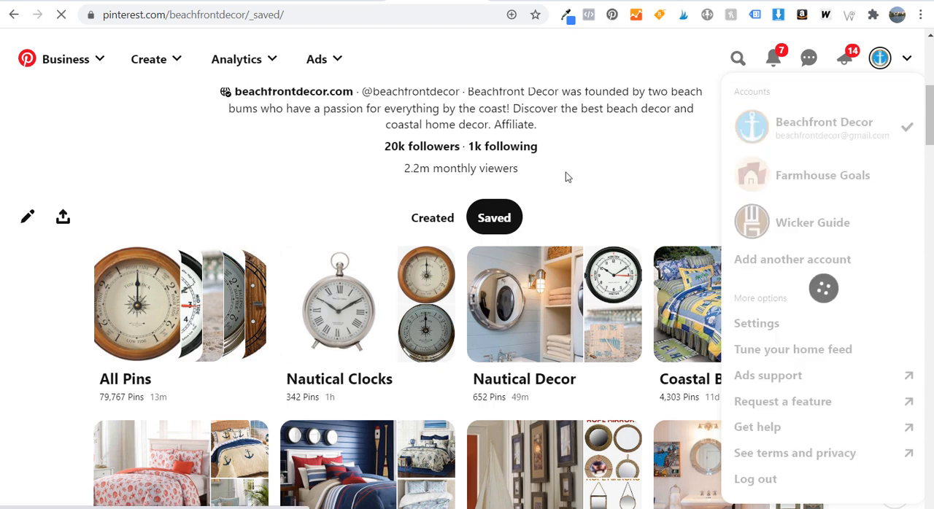
scroll(759, 146, "down", 1)
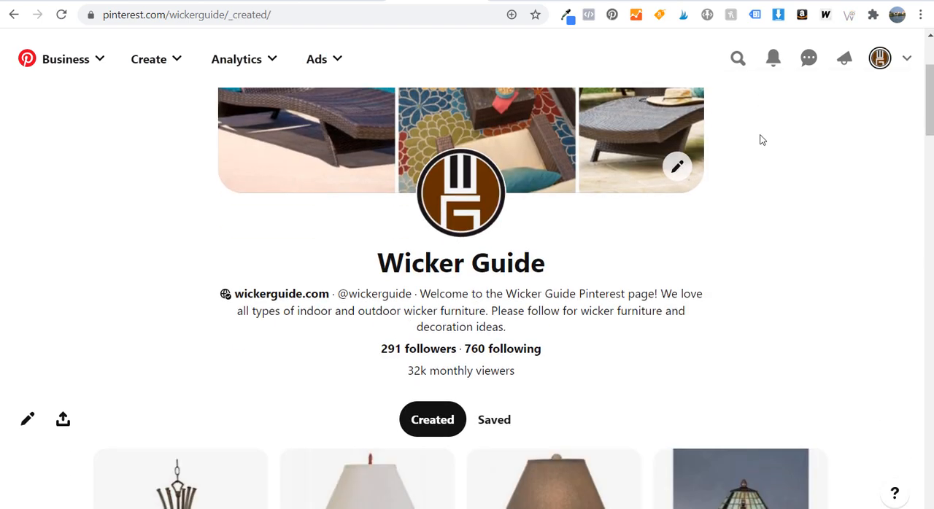
scroll(718, 292, "down", 1)
left_click(491, 343)
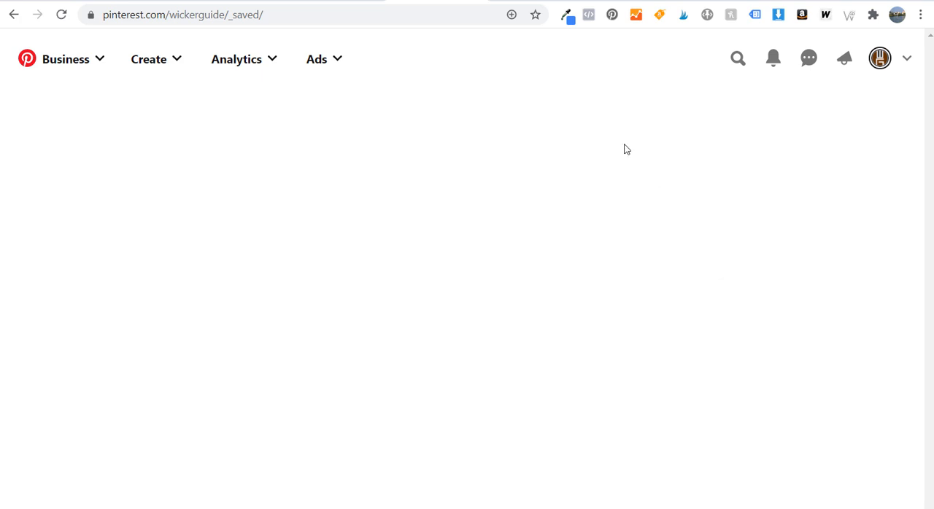
scroll(755, 258, "down", 3)
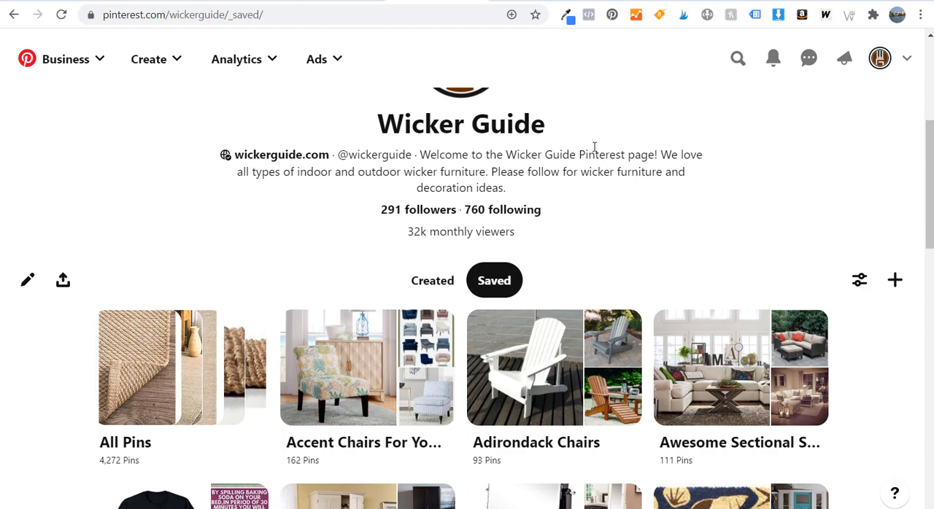
Switch to Tailwind and examine the scheduled pins, the open time slots and the options for creating a new pin
left_click(333, 1)
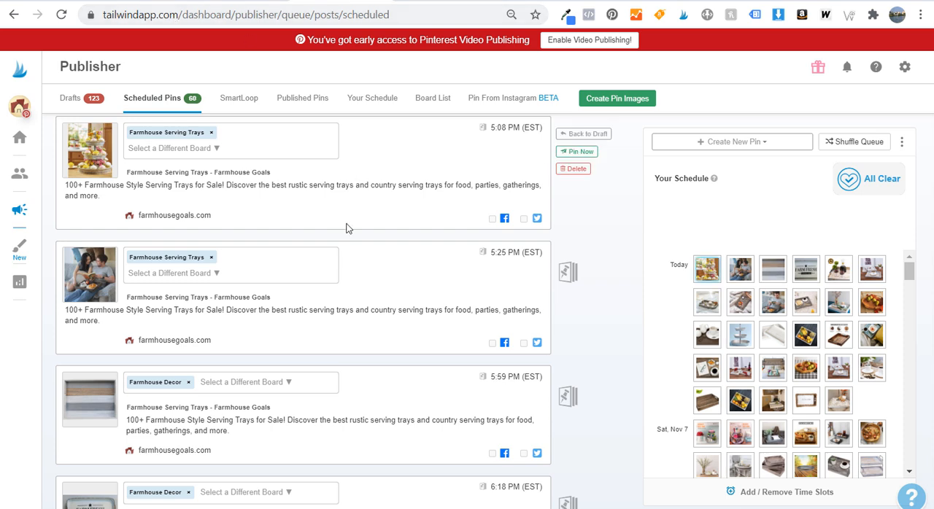
scroll(343, 222, "up", 1)
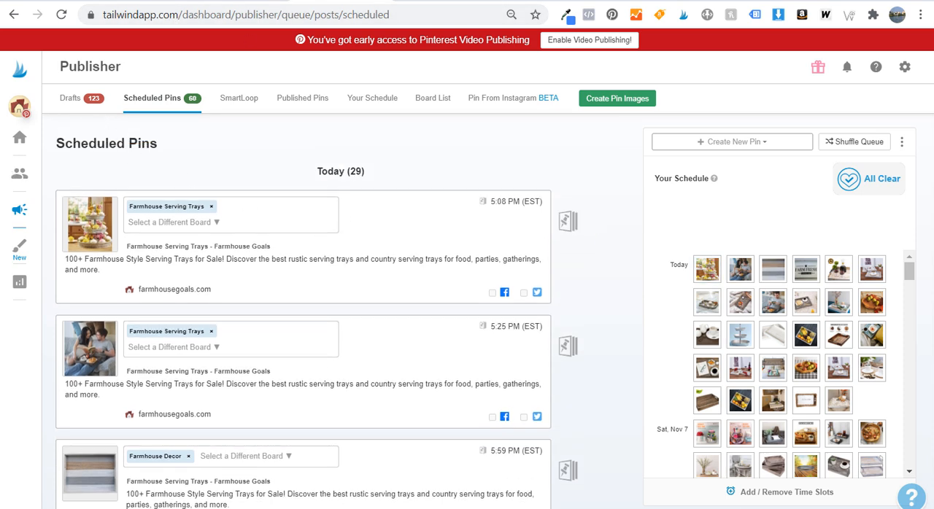
left_click(17, 108)
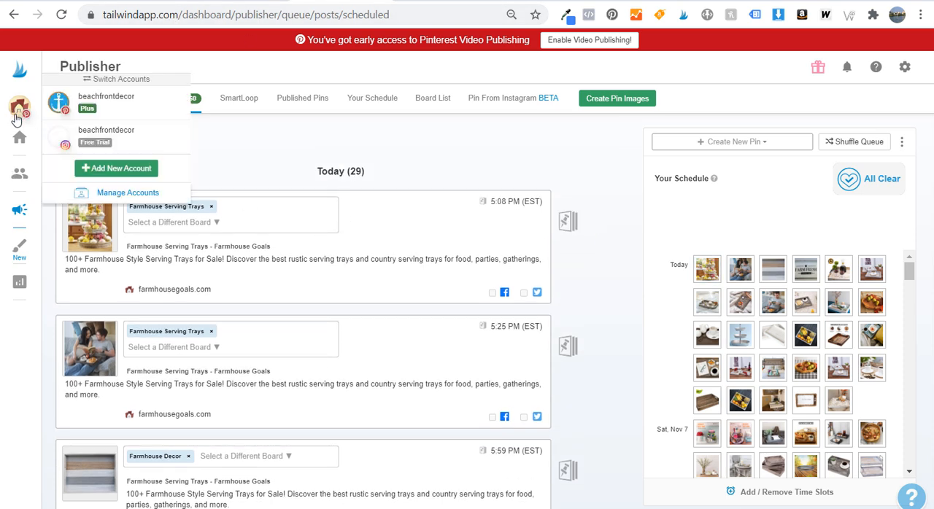
left_click(92, 265)
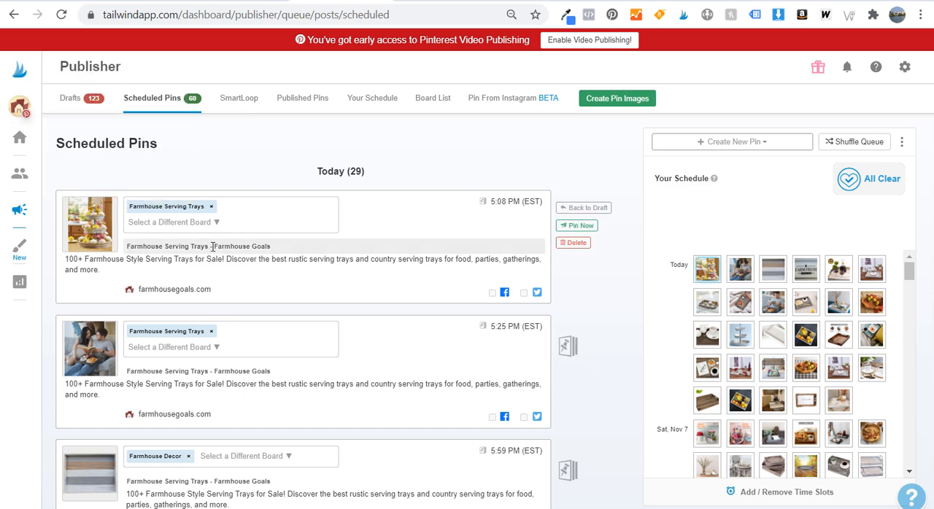
scroll(695, 290, "down", 2)
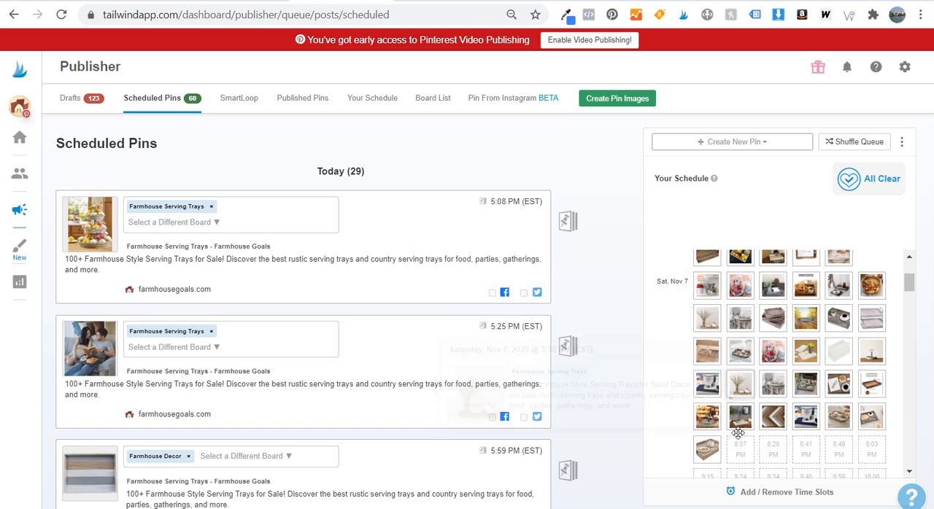
scroll(737, 398, "down", 1)
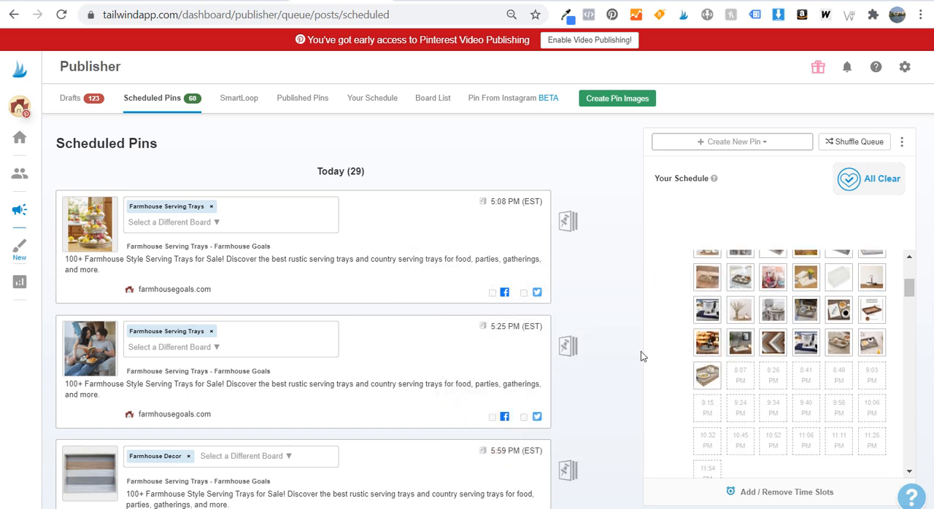
left_click(735, 149)
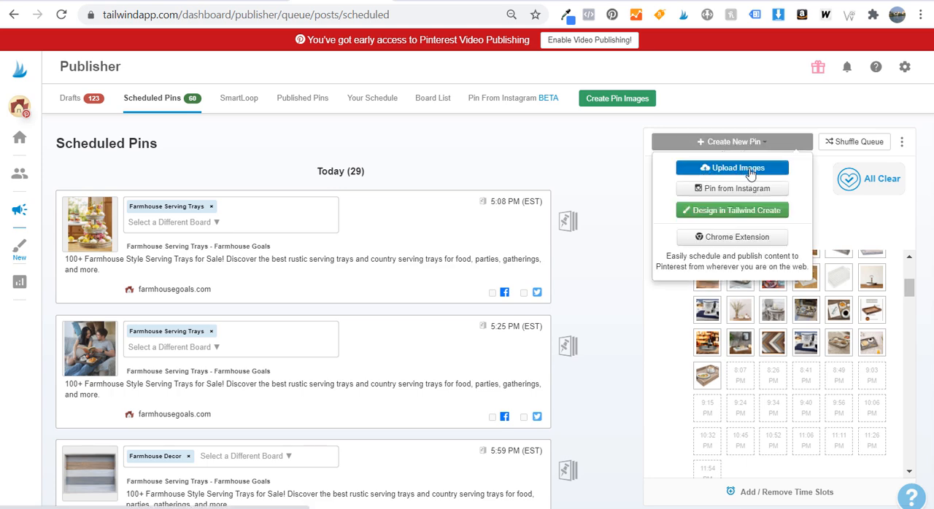
left_click(518, 155)
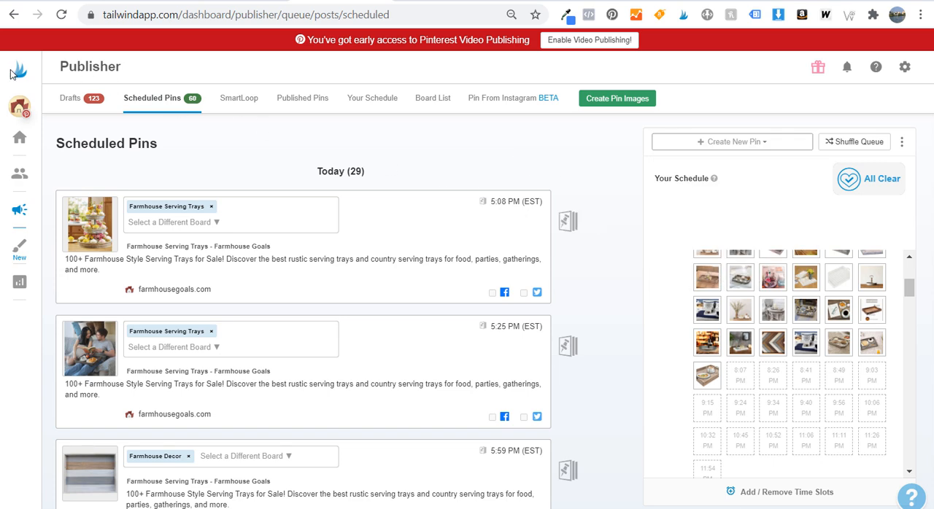
Add the Wicker Guide Pinterest account to Tailwind, grant it access on Pinterest, and display its account settings
left_click(18, 111)
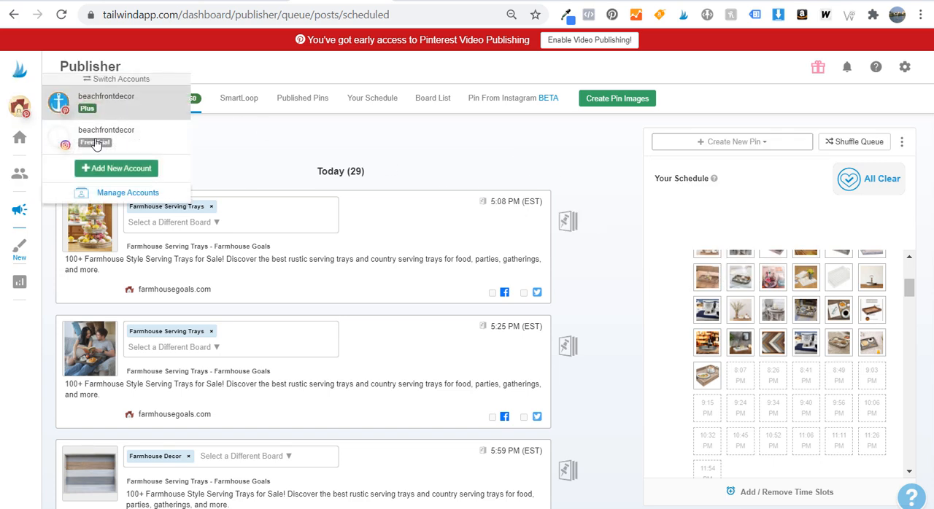
left_click(118, 168)
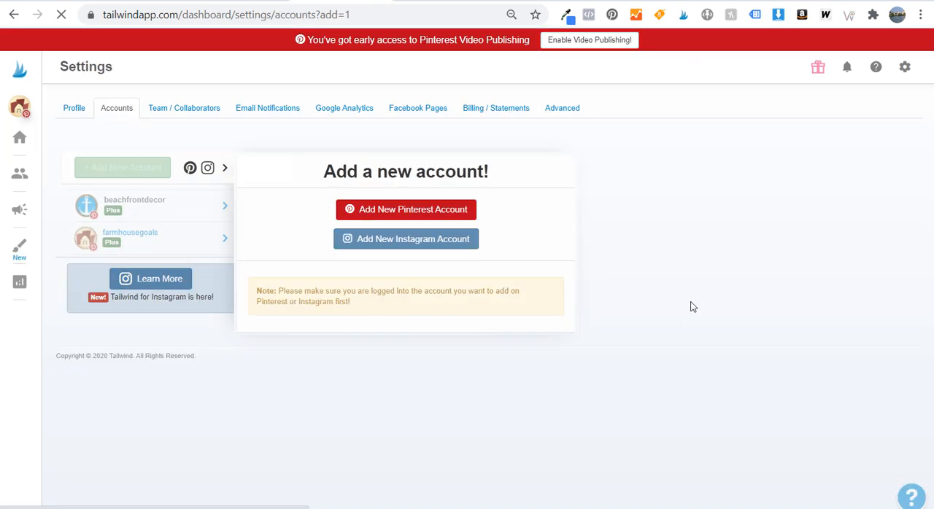
left_click(376, 213)
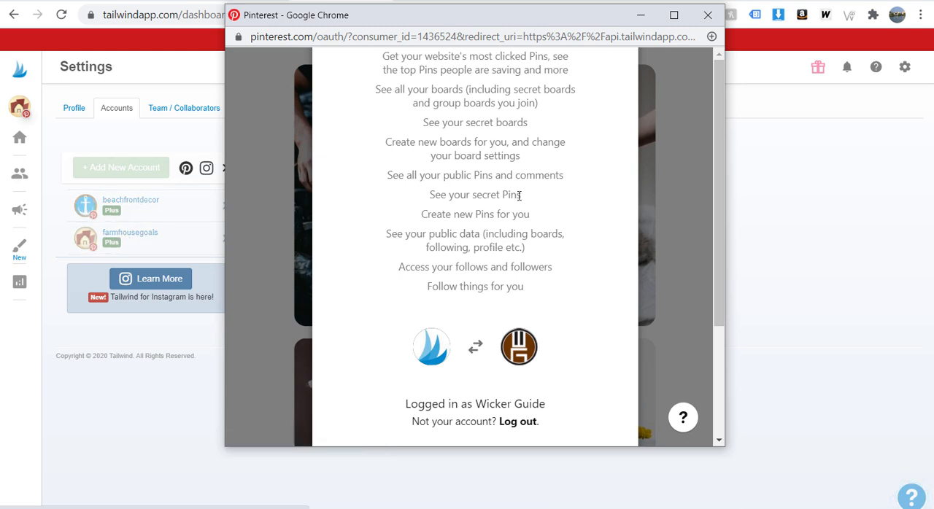
scroll(450, 314, "down", 3)
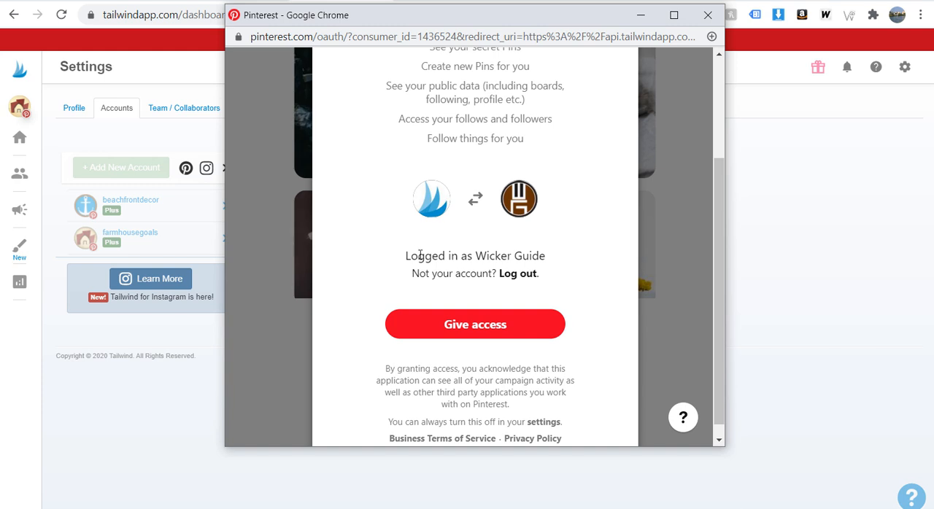
left_click_drag(415, 253, 557, 258)
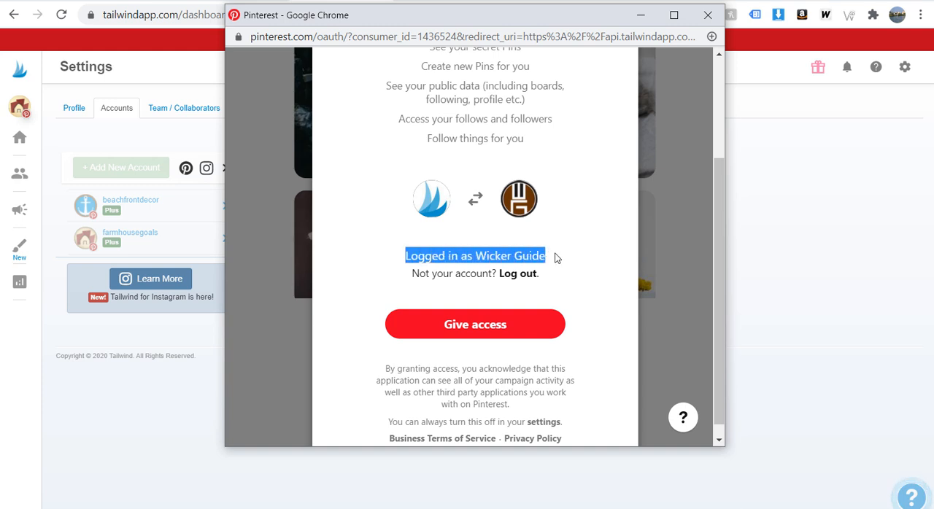
left_click(475, 331)
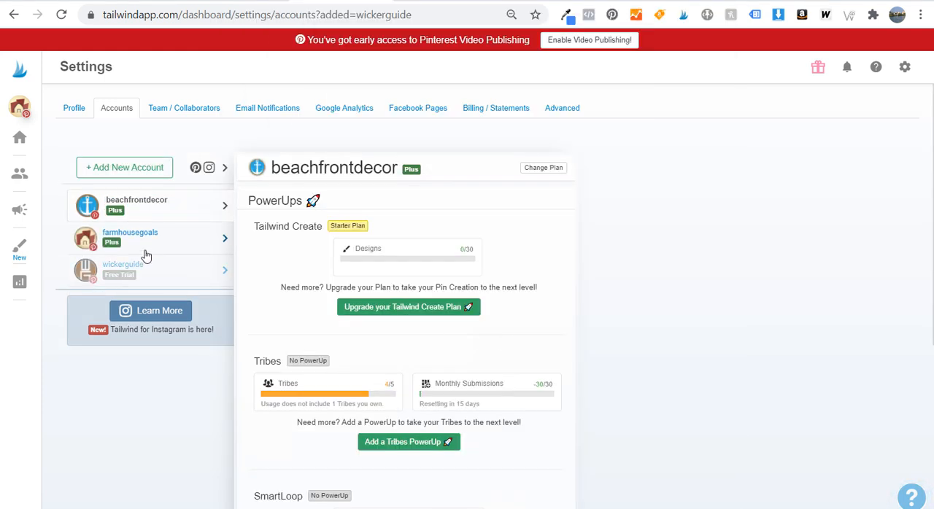
left_click(168, 273)
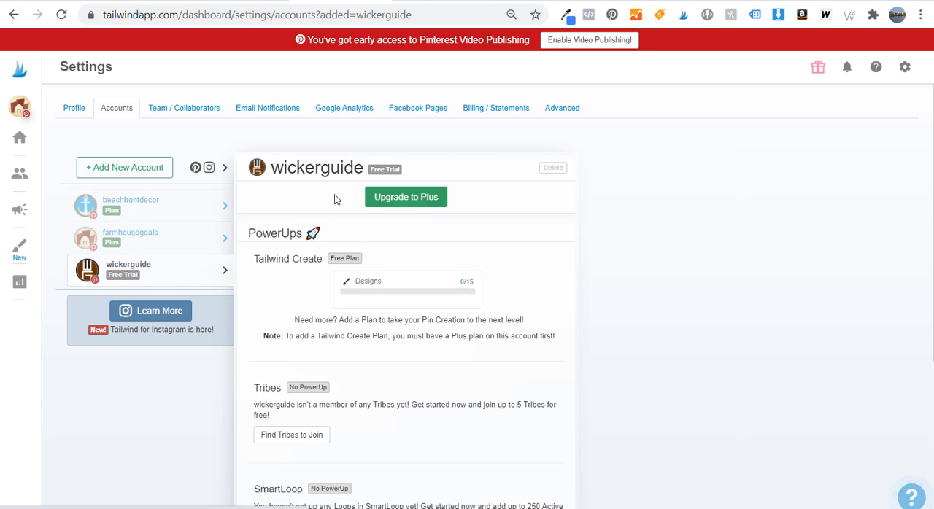
left_click_drag(284, 167, 315, 168)
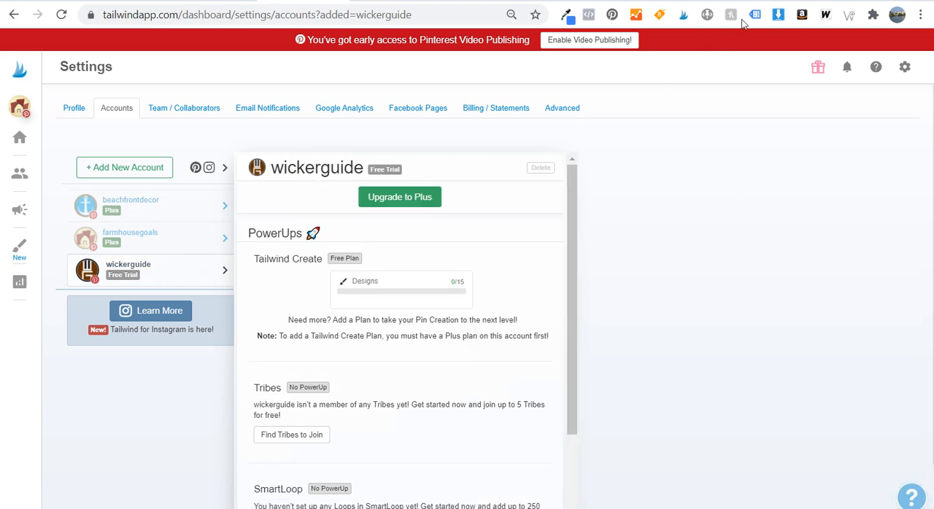
Examine the Pinterest Plus and Instagram Plus plans and the free trial terms on Tailwind's pricing page
left_click(723, 2)
scroll(448, 130, "up", 1)
scroll(448, 130, "up", 2)
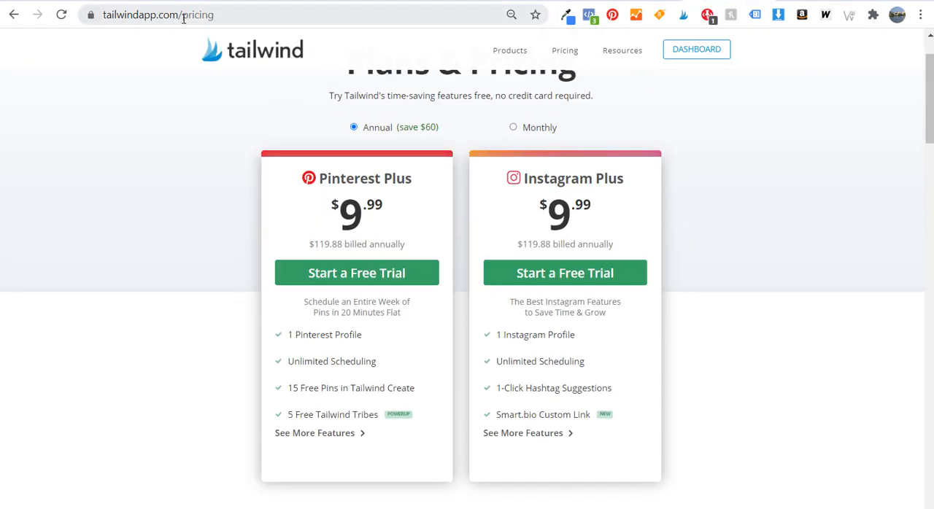
scroll(345, 173, "down", 1)
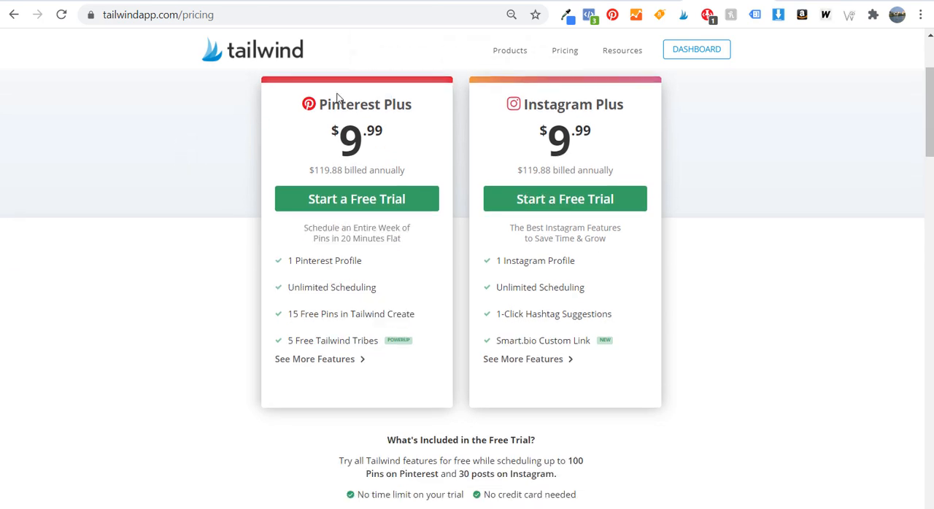
scroll(204, 233, "down", 3)
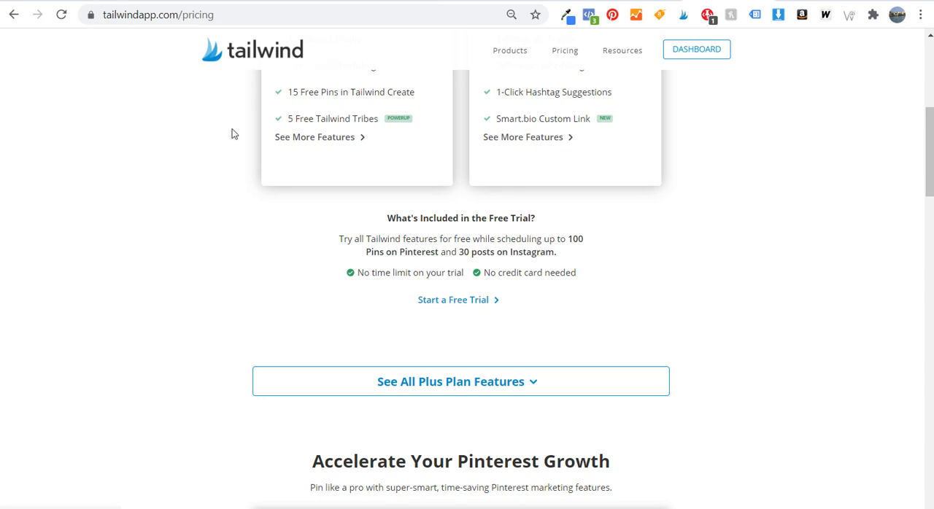
scroll(202, 284, "up", 3)
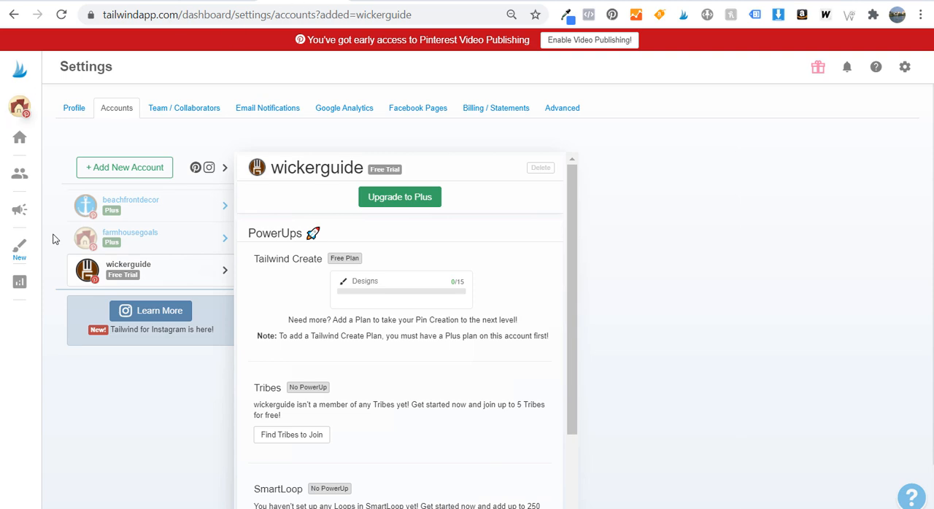
Return to the account settings, switch Tailwind to the wickerguide account and read the notice on its dashboard overview
left_click(130, 270)
mouse_move(20, 107)
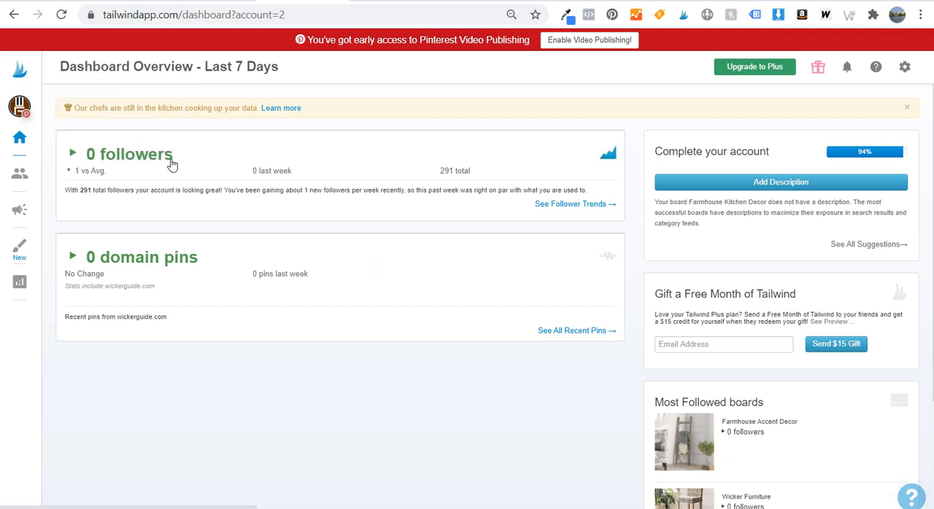
left_click_drag(87, 108, 233, 110)
left_click(234, 109)
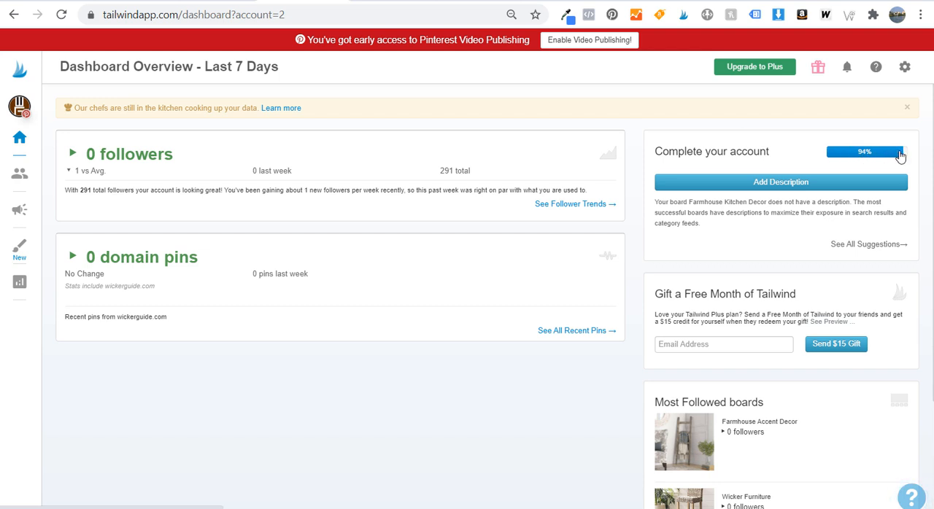
Open wickerguide's Publisher queue and time slot schedule, and check the daily Pinterest pin targets in the November 2020 Excel calendar
left_click(19, 213)
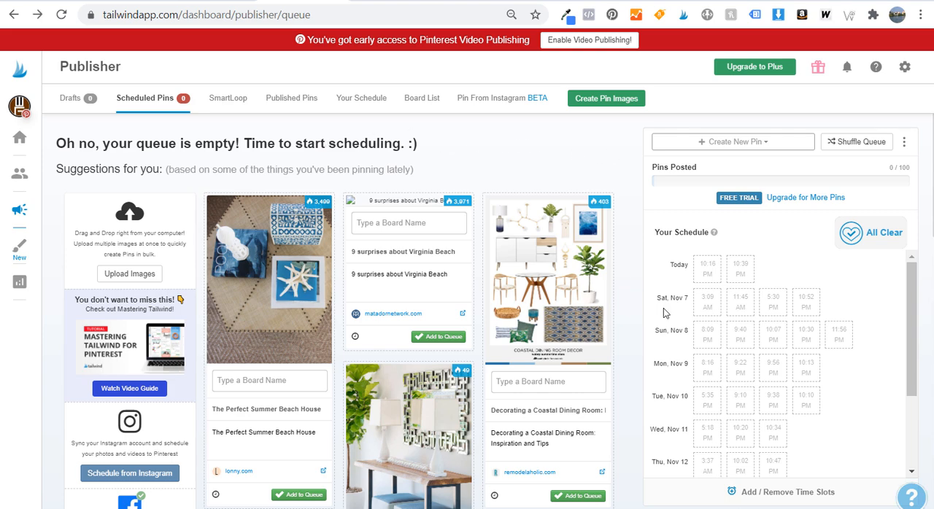
left_click(757, 498)
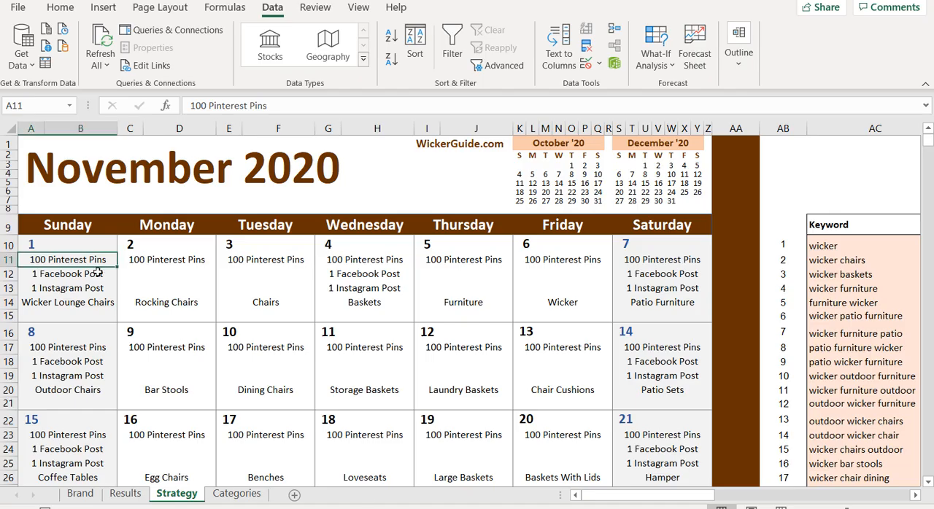
left_click_drag(86, 261, 260, 263)
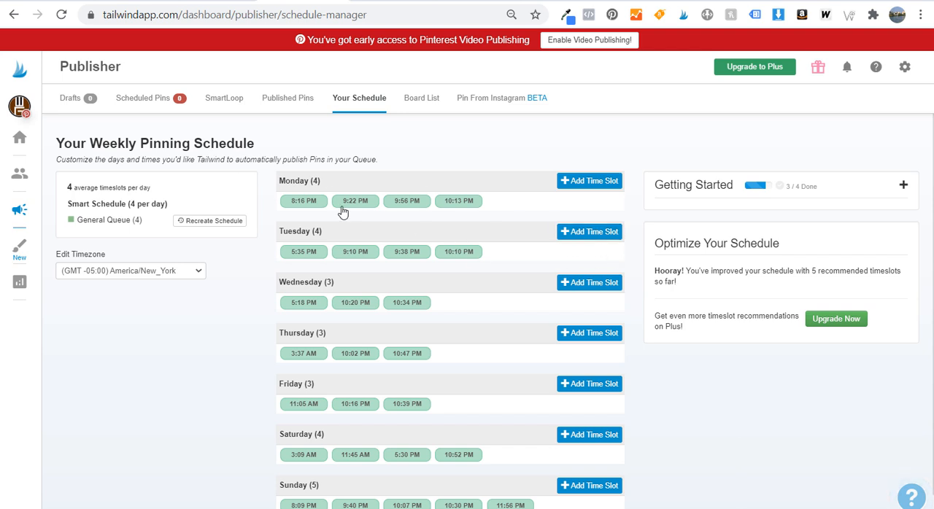
Return to Tailwind's weekly pinning schedule and add time slots for Monday at 10:00 AM and Tuesday at 9:56 PM
left_click(592, 181)
left_click(591, 263)
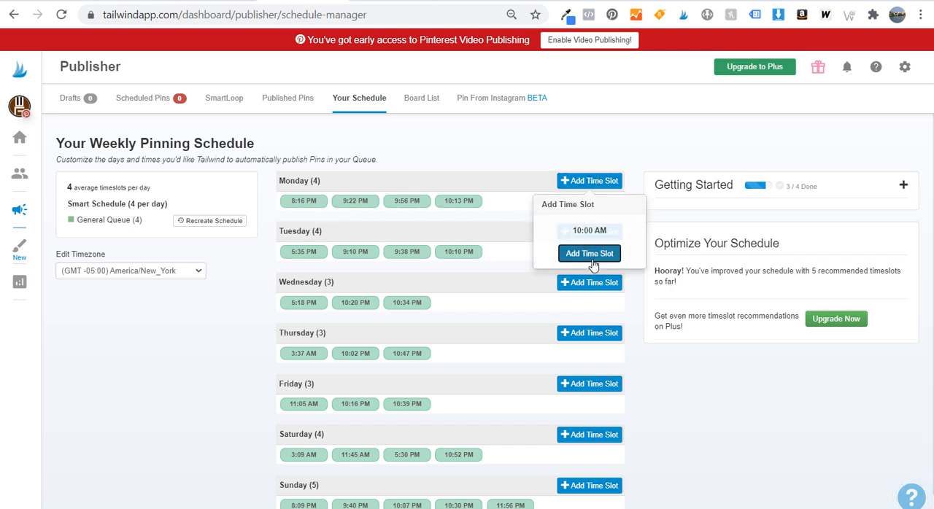
left_click(594, 232)
left_click(588, 310)
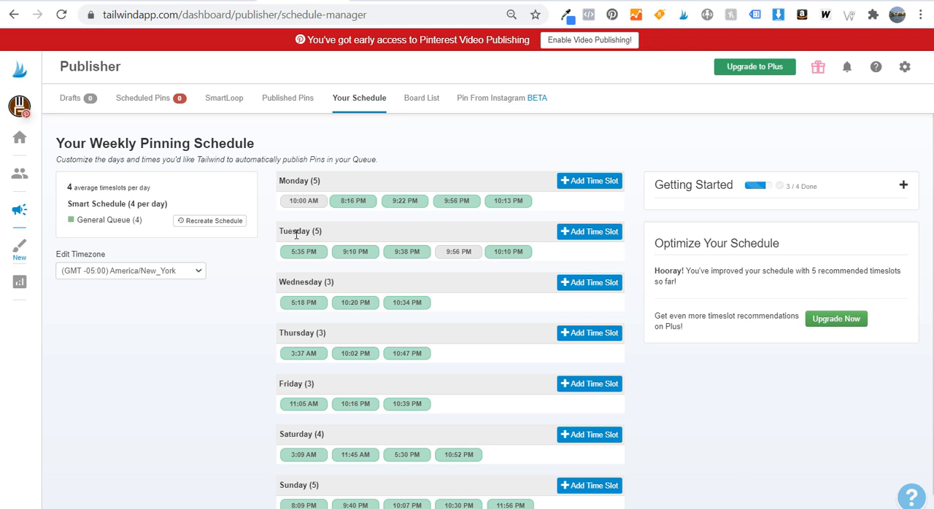
Read the schedule optimization recommendations and review Pinterest's traffic in the Google Analytics Channels report
left_click_drag(655, 243, 855, 263)
left_click(860, 266)
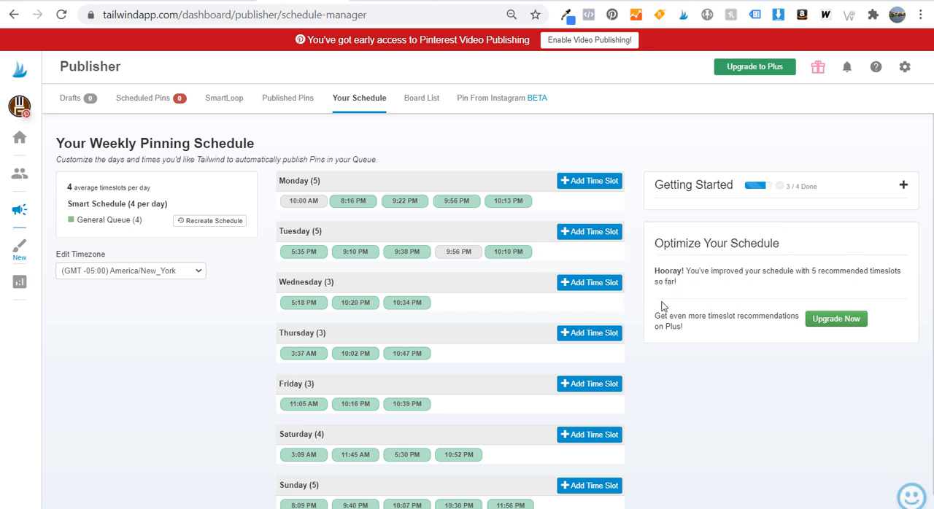
left_click_drag(671, 321, 780, 317)
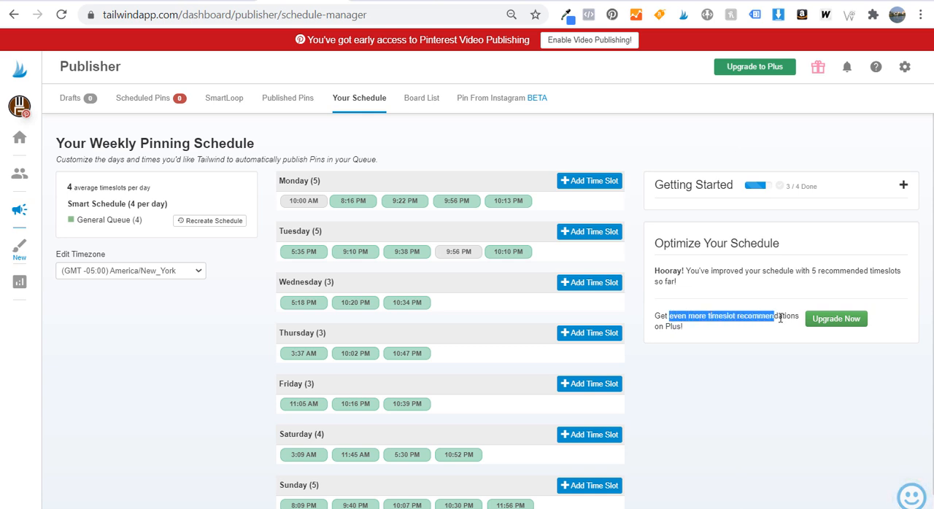
left_click(780, 318)
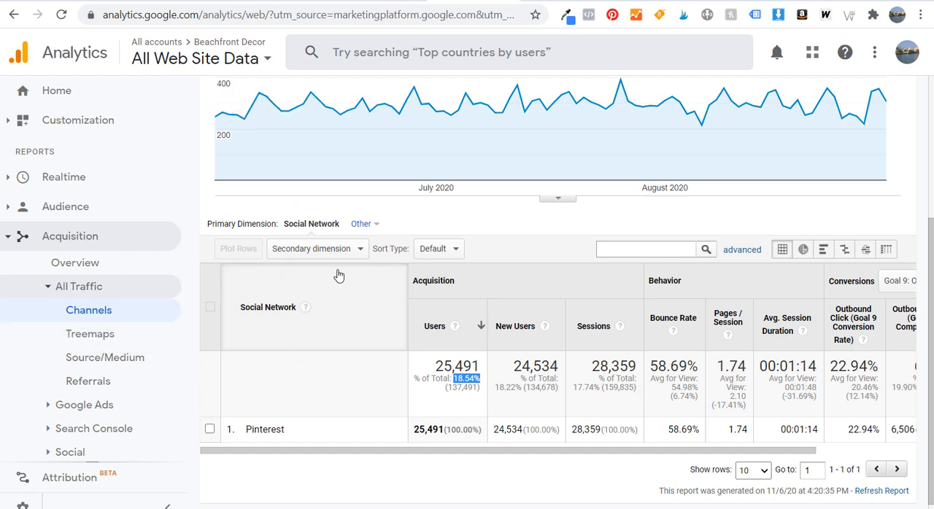
scroll(337, 263, "up", 2)
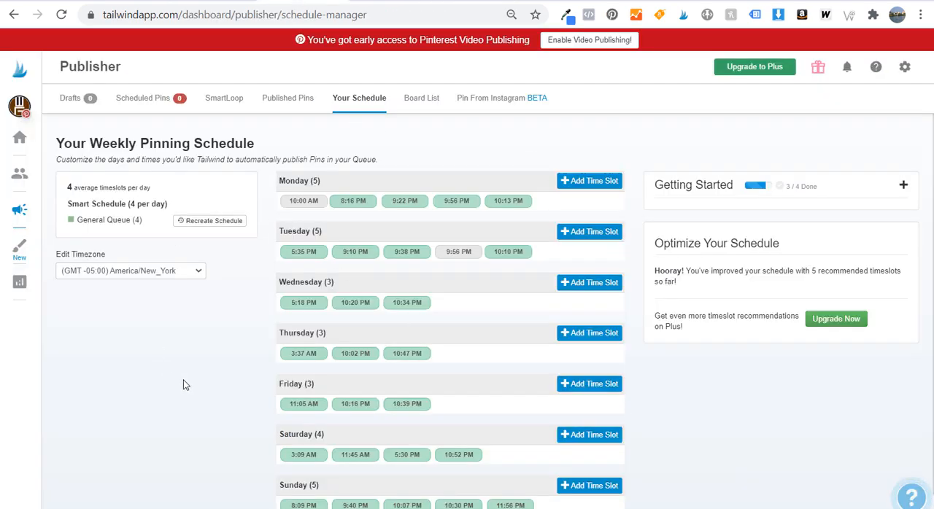
View Wicker Guide's saved boards on Pinterest and return to Tailwind to open the account's scheduled pins
scroll(171, 402, "down", 1)
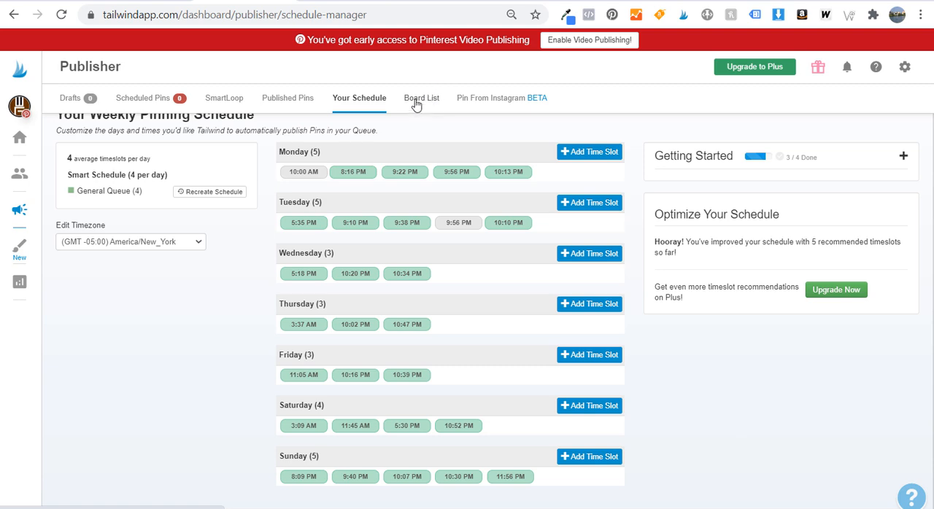
left_click(337, 1)
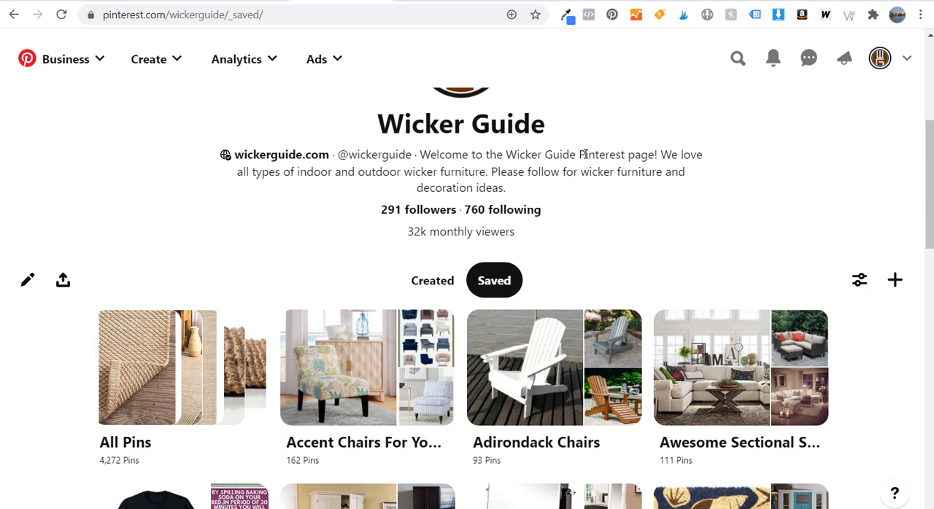
left_click(250, 1)
left_click(149, 101)
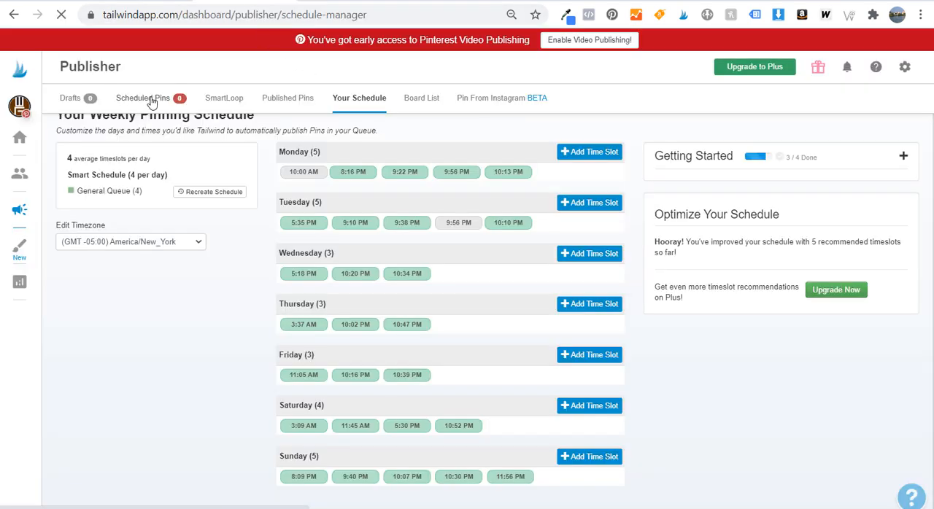
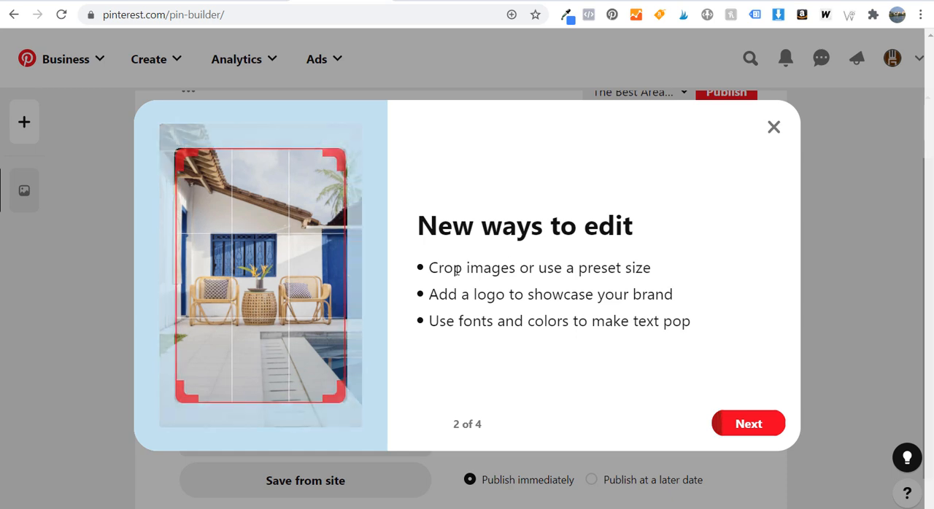
Read the remaining slides of Pinterest's pin builder introduction, close it and look over the empty pin form
left_click_drag(438, 268, 607, 269)
left_click_drag(438, 292, 668, 295)
left_click_drag(447, 321, 662, 328)
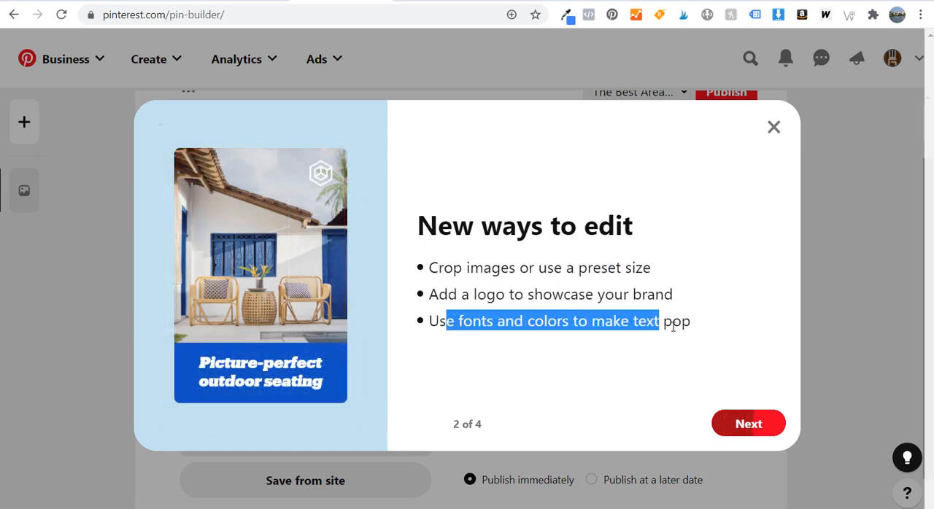
left_click(673, 327)
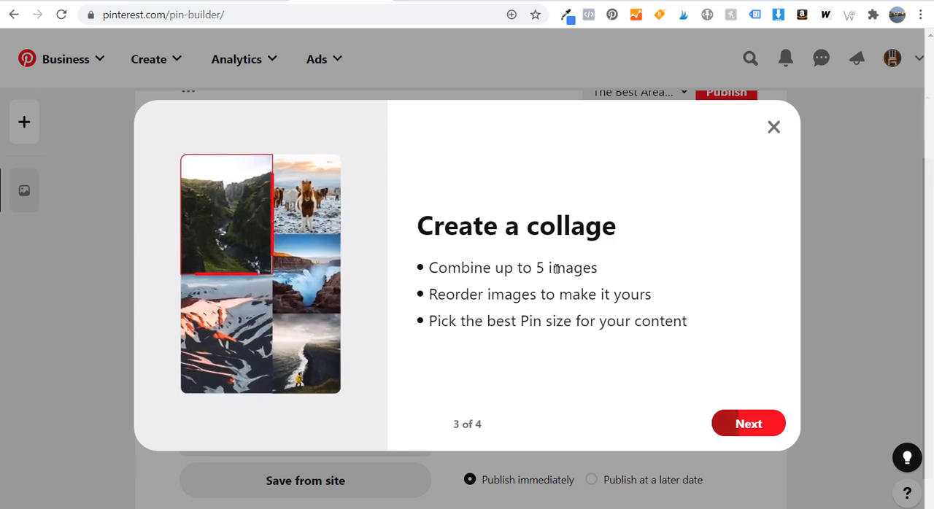
left_click(745, 429)
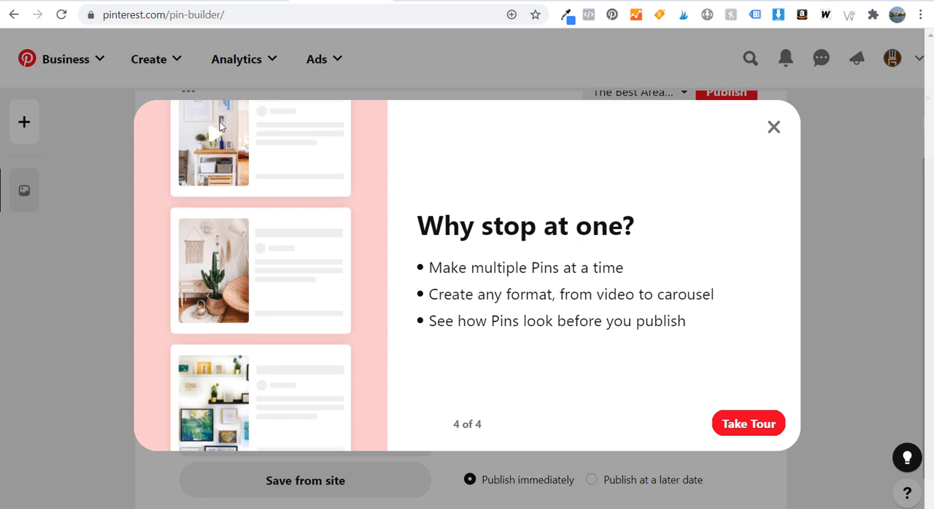
left_click(774, 128)
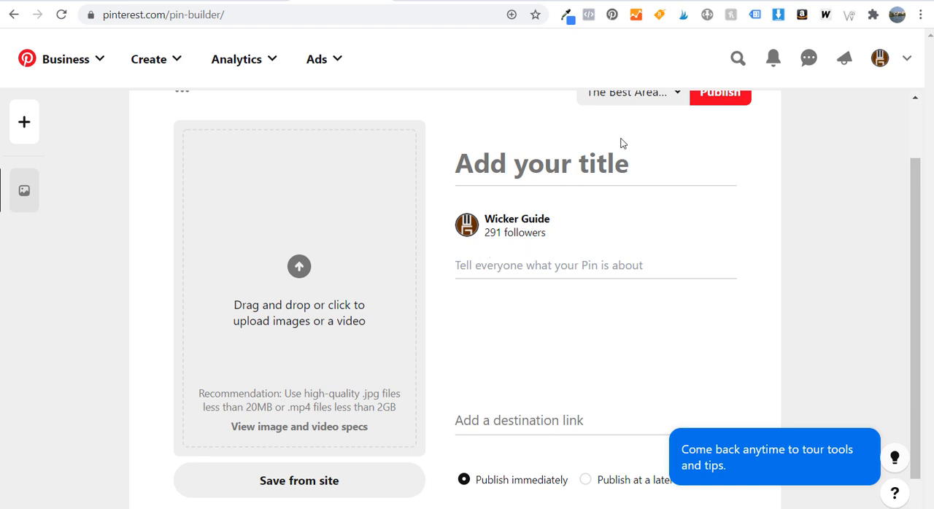
scroll(633, 152, "up", 1)
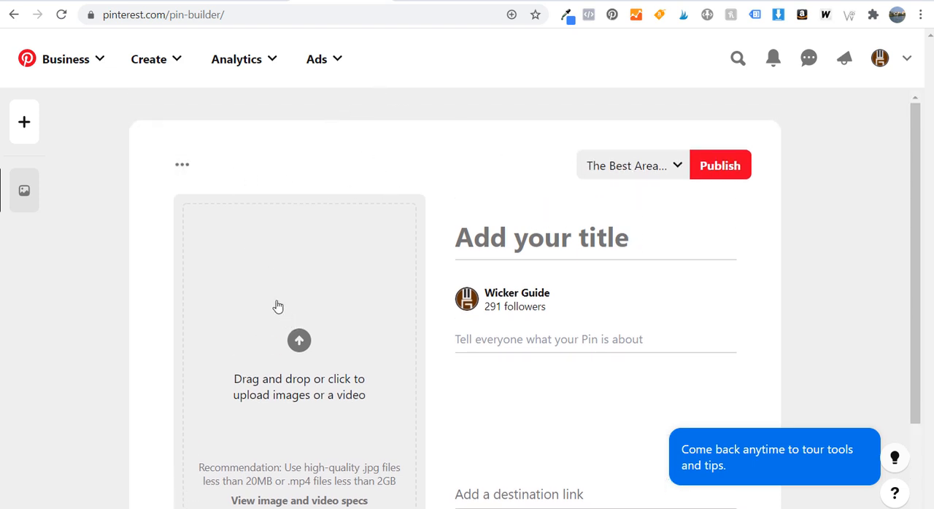
scroll(158, 284, "down", 1)
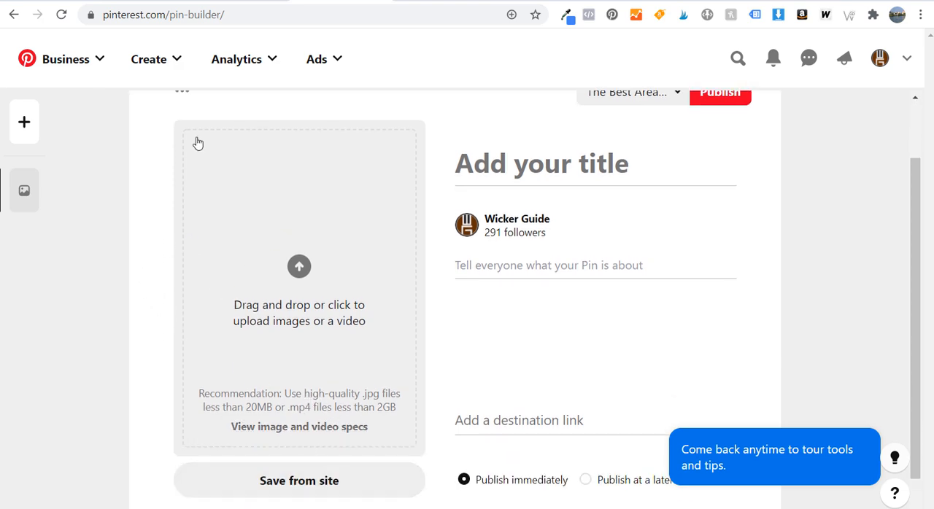
Open the Wicker Lounge Chairs & Wicker Chaise Lounges post on wickerguide.com and examine its title
left_click(255, 4)
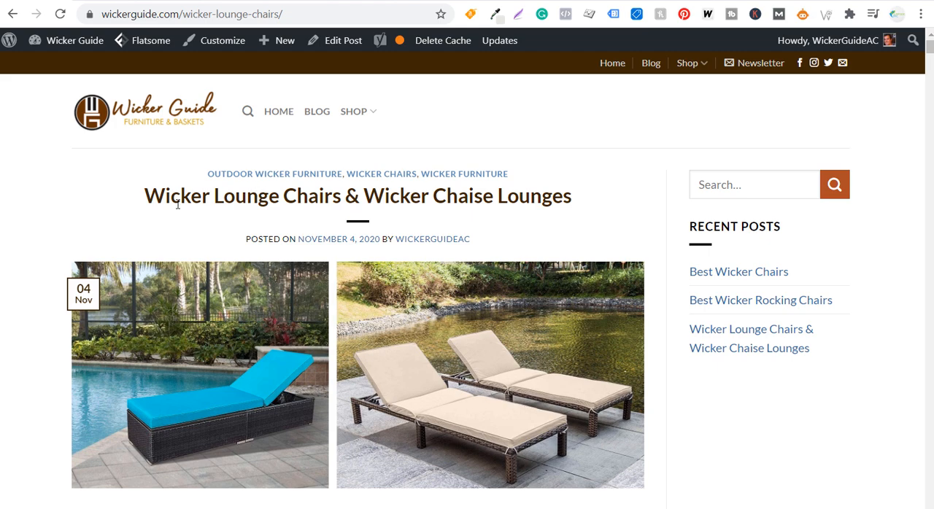
left_click_drag(146, 191, 349, 207)
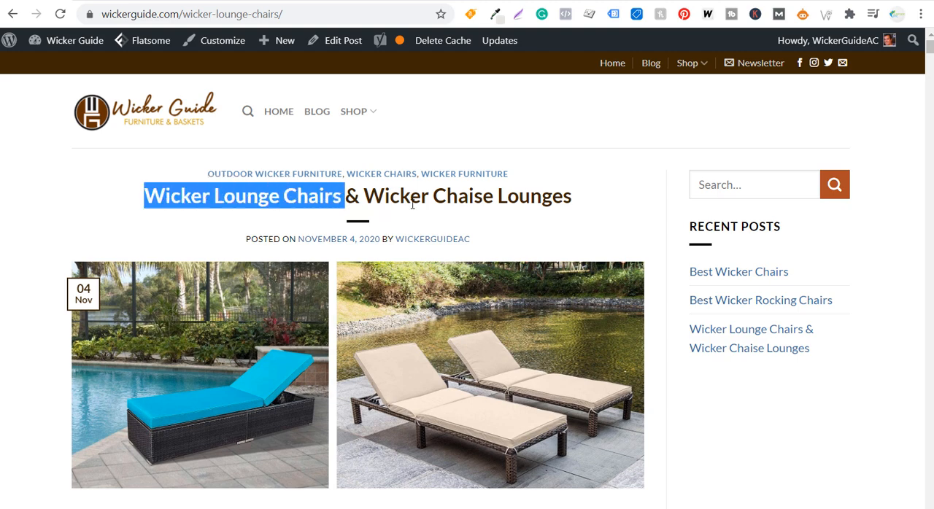
left_click_drag(432, 201, 590, 212)
left_click(632, 212)
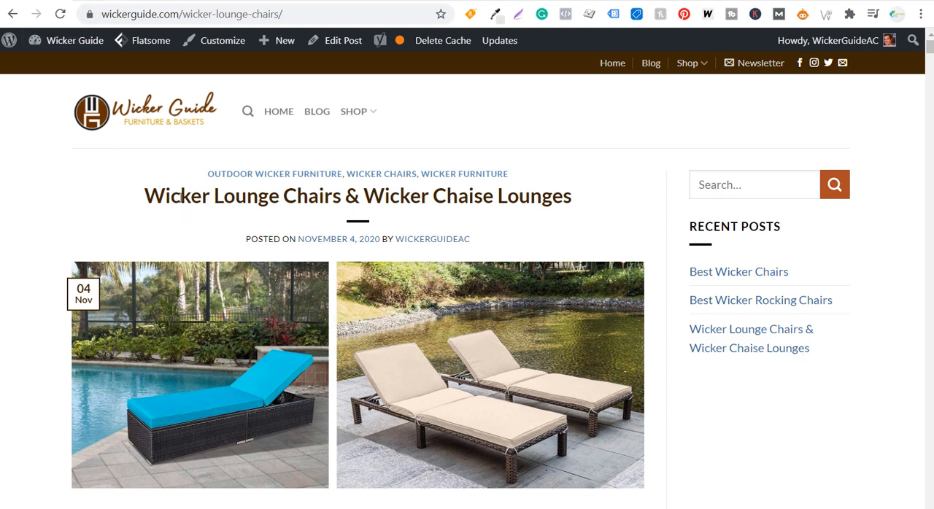
left_click_drag(172, 197, 474, 213)
left_click(513, 213)
Browse the wicker lounge chairs product category page and return to the blog post to review its images and products
left_click(105, 1)
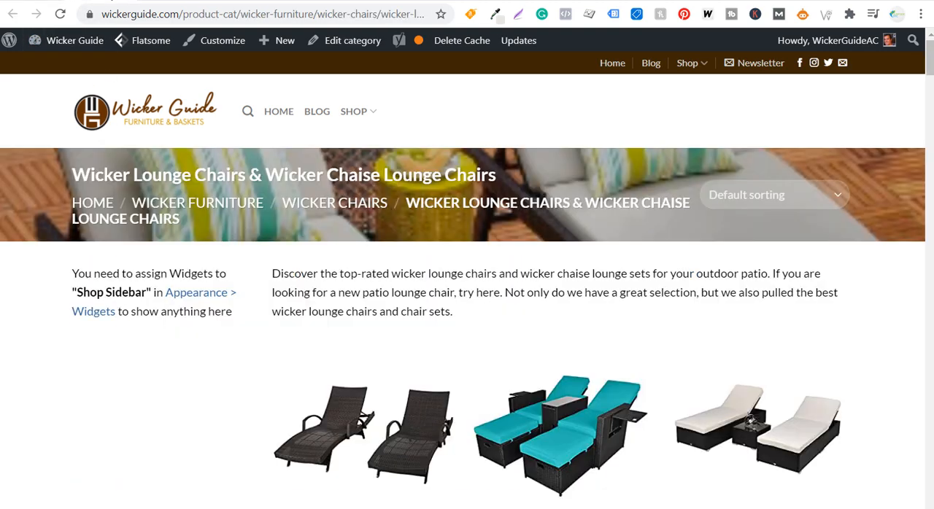
scroll(582, 329, "down", 15)
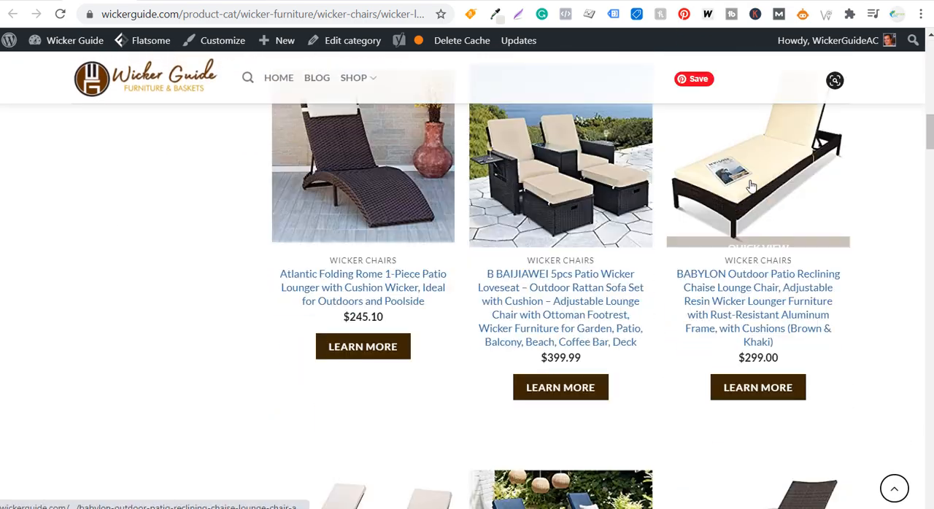
left_click(8, 1)
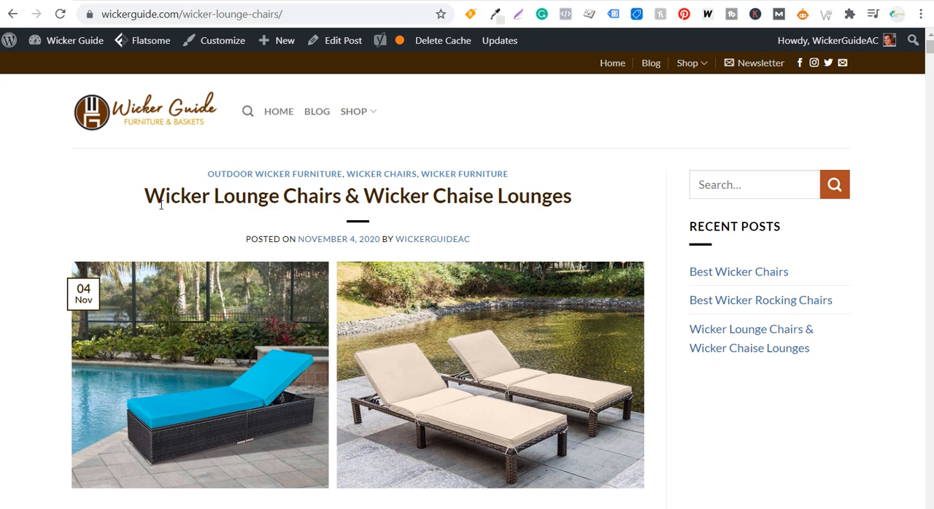
scroll(69, 201, "down", 2)
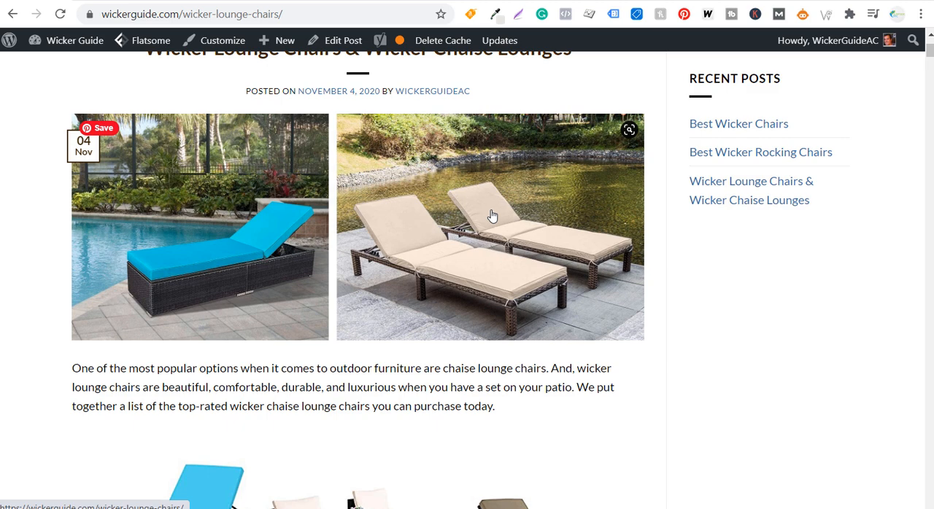
scroll(36, 189, "down", 5)
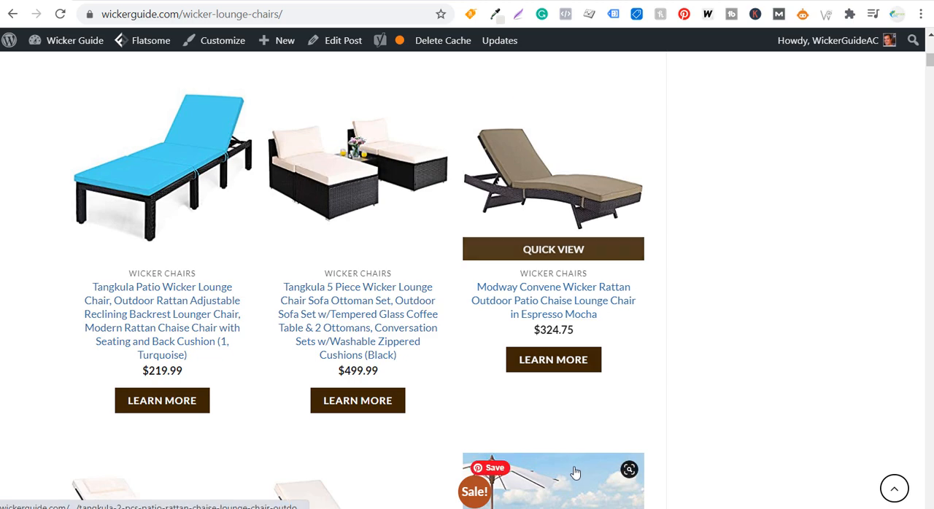
scroll(575, 473, "down", 3)
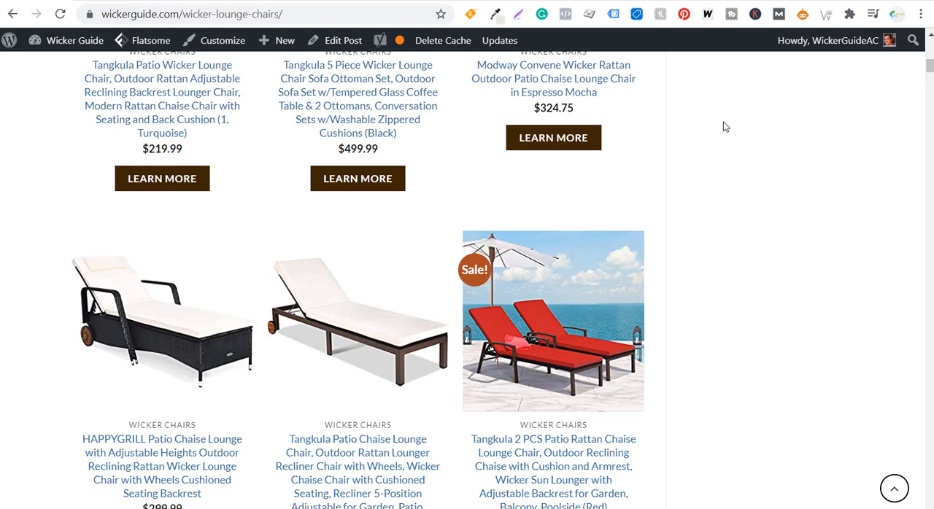
Save the enlarged main image of Amazon's Vongrasig 5 Piece Wicker Patio Furniture Set as a JPEG in the Wicker Lounge Chairs folder
left_click(162, 0)
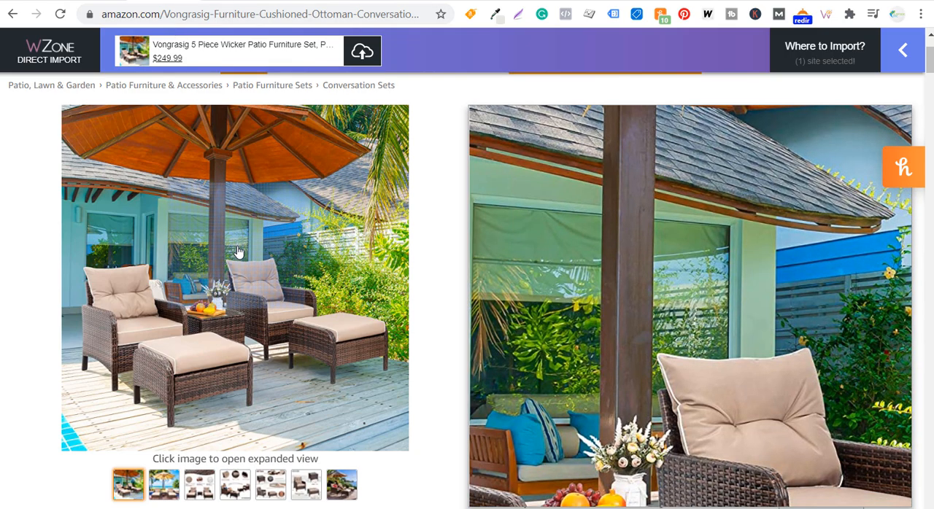
left_click(241, 256)
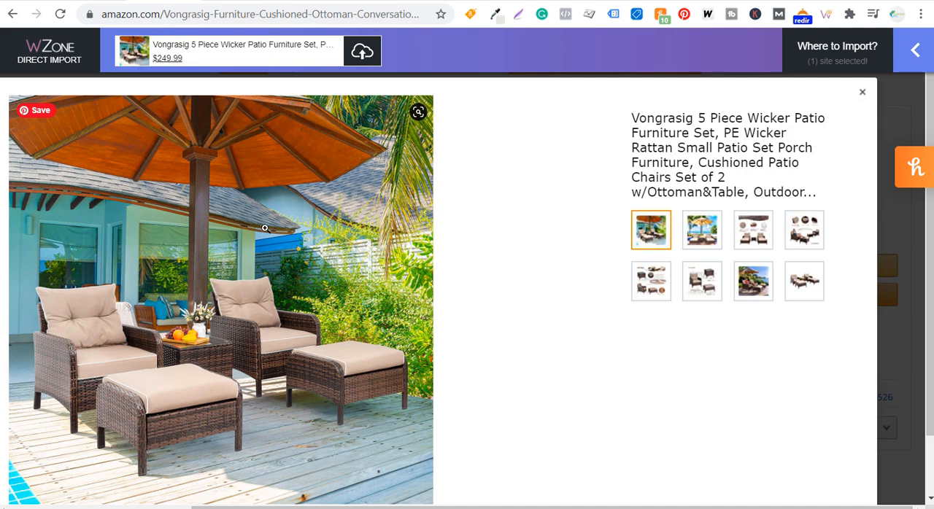
right_click(195, 219)
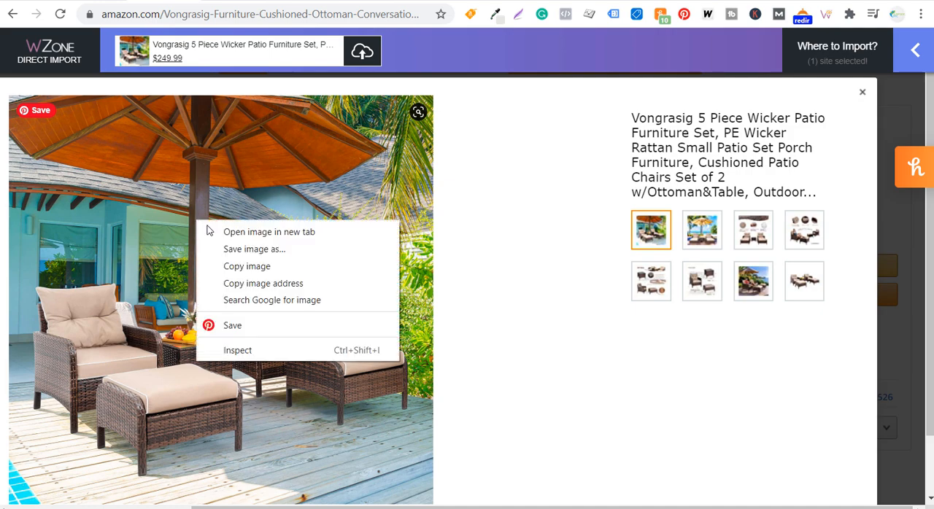
left_click(299, 250)
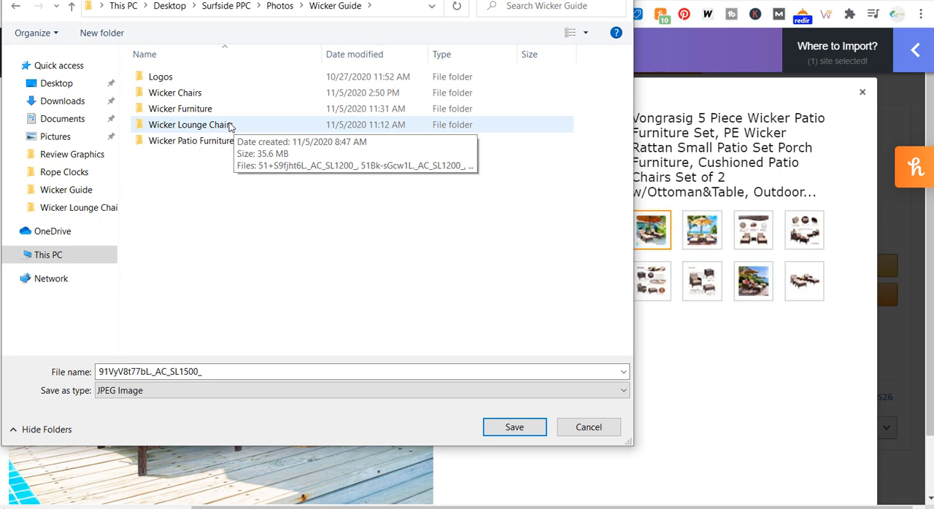
double_click(208, 129)
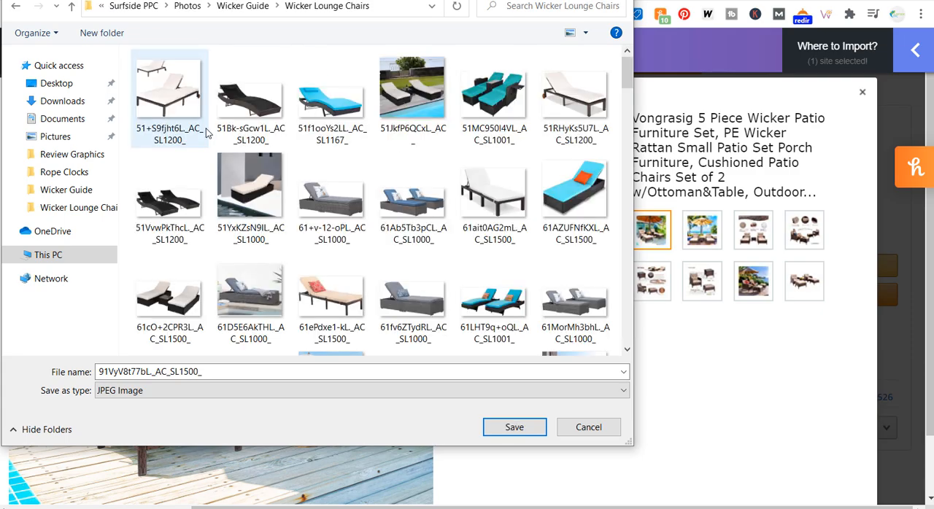
left_click_drag(625, 75, 628, 339)
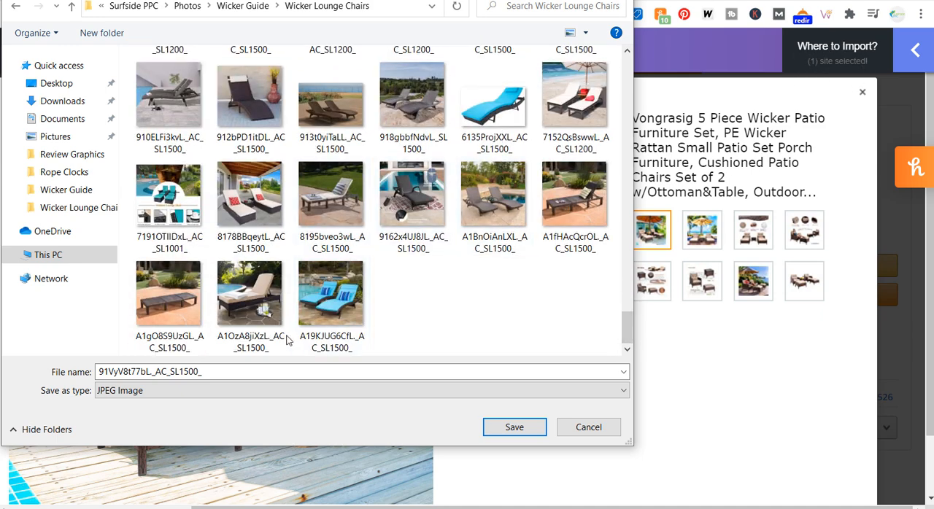
left_click(533, 431)
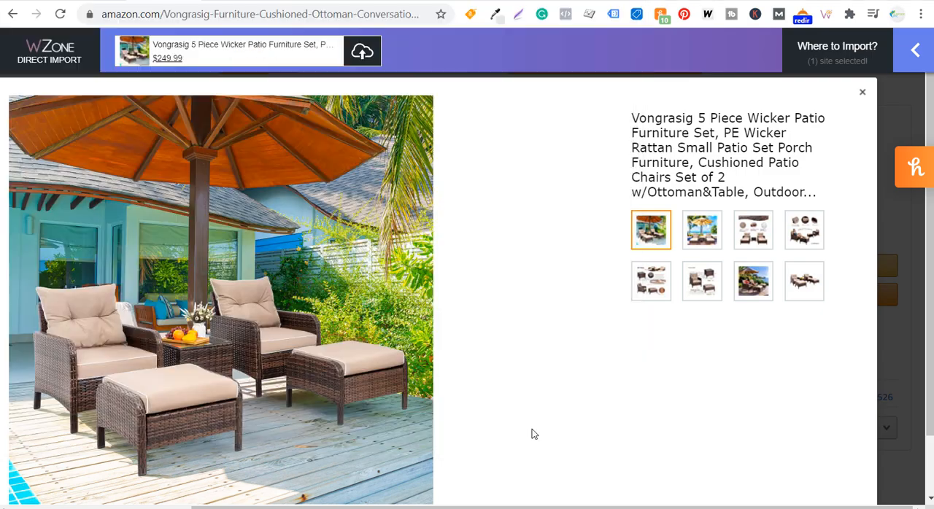
Check the WZone import category and image settings for the Wicker Guide site and close them
left_click(803, 67)
left_click(878, 127)
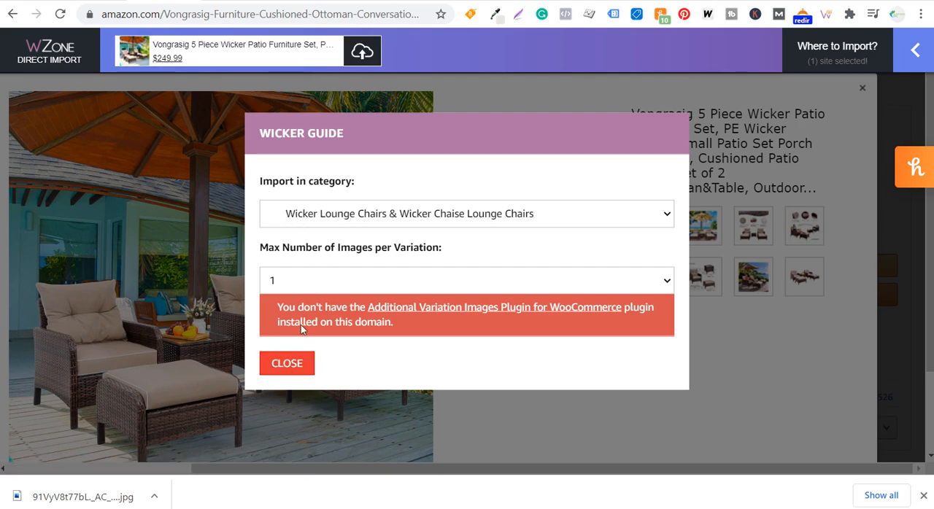
left_click(287, 364)
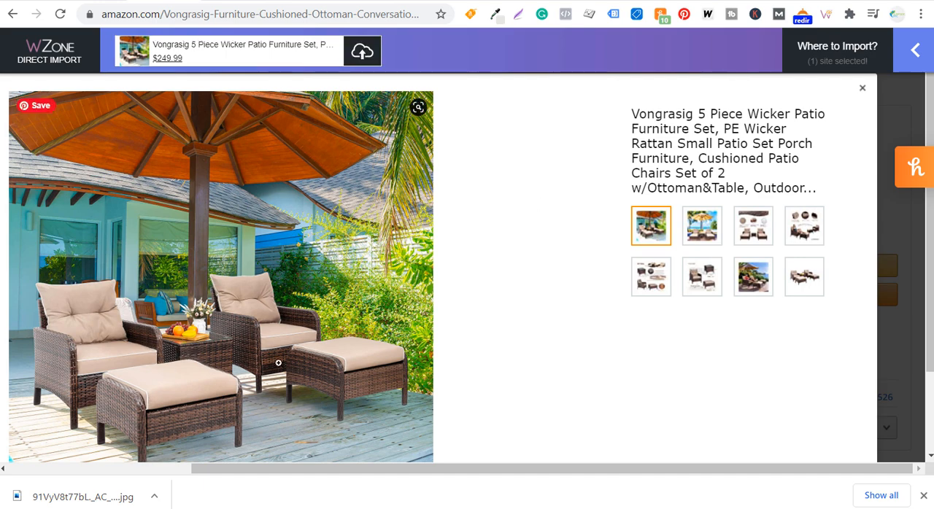
View the Vongrasig set's second photo and examine the Shintenchi and Happygrill product images on Amazon
left_click(701, 223)
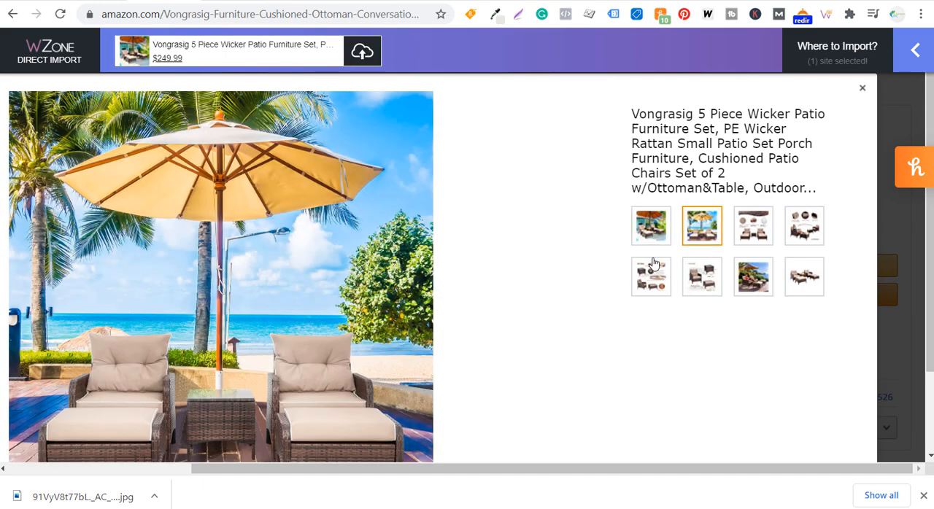
scroll(84, 160, "down", 1)
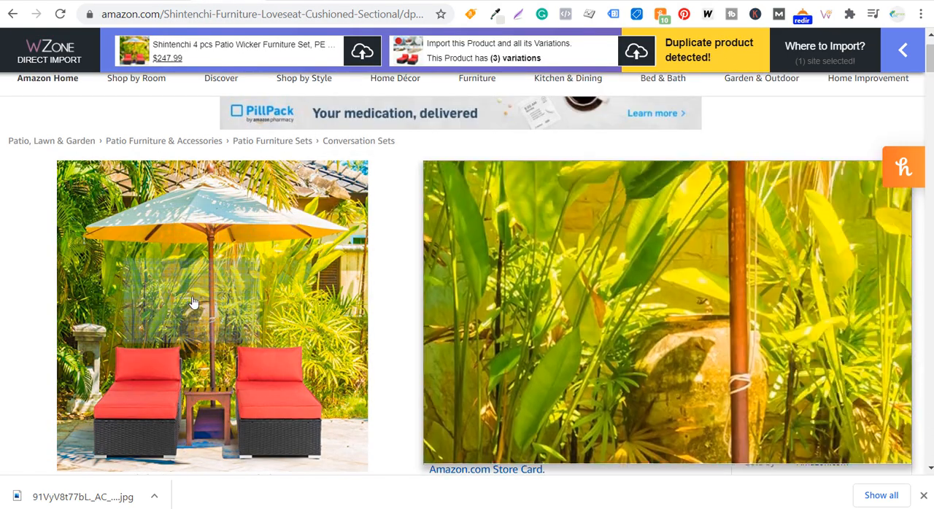
scroll(629, 236, "down", 2)
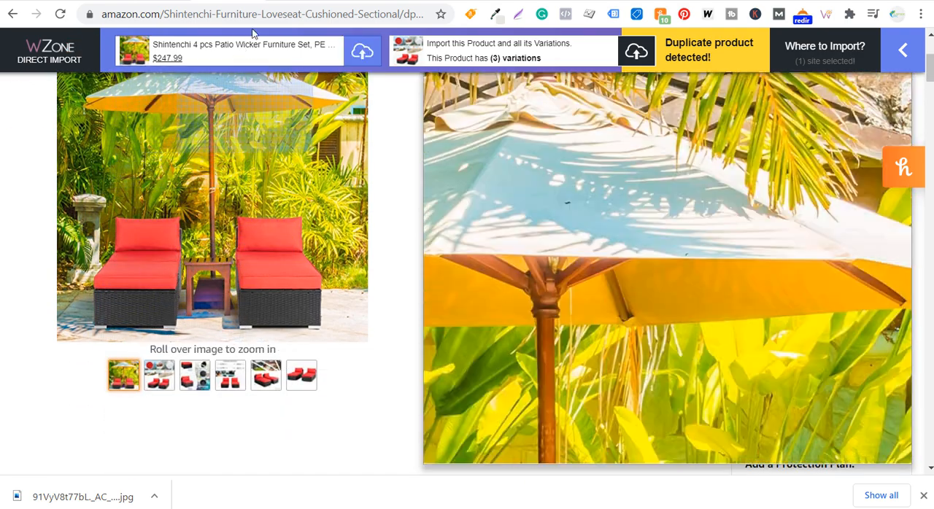
left_click(272, 2)
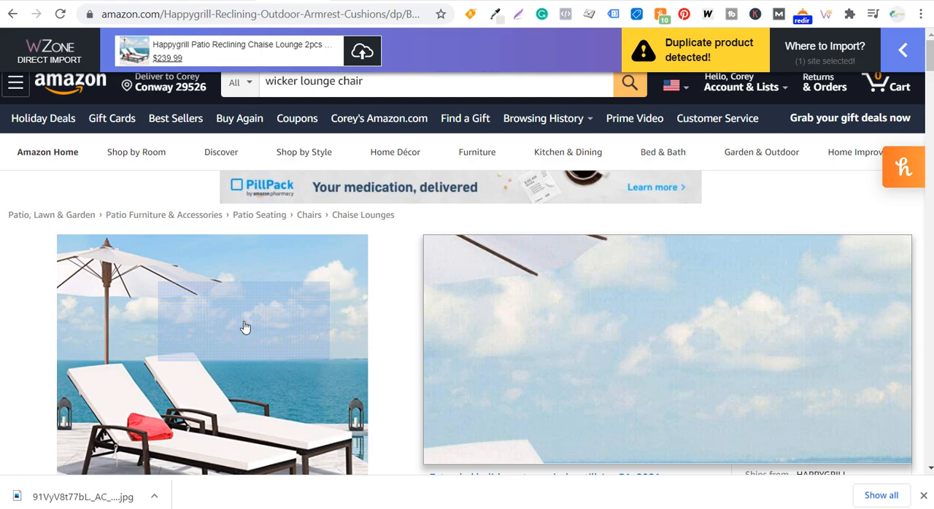
left_click(924, 497)
scroll(577, 230, "down", 2)
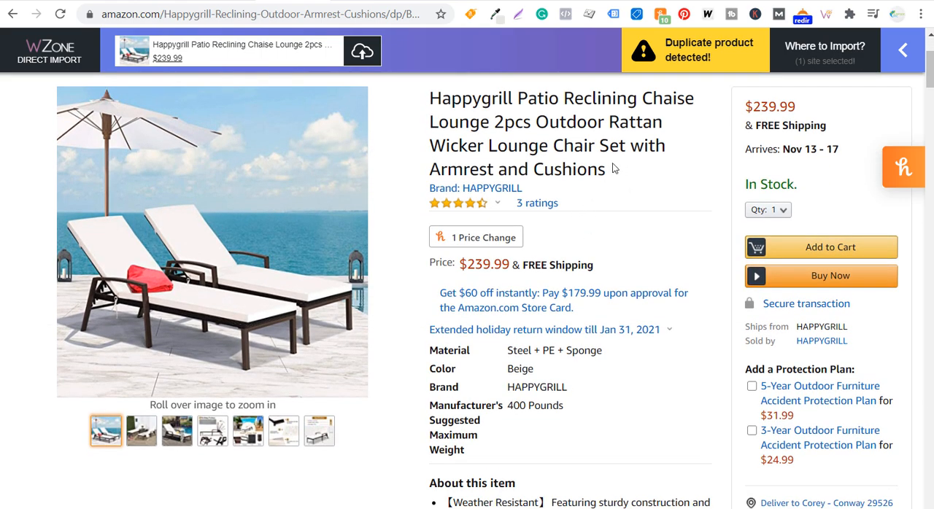
mouse_move(302, 185)
Switch to Canva, search for Pinterest Pin templates and review the existing pin pages in the farmhouse lamps design
left_click(479, 1)
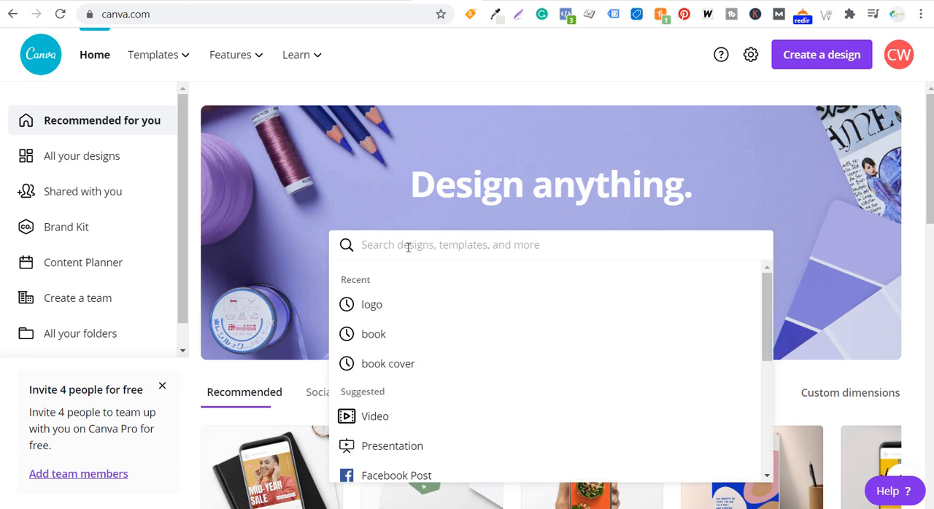
type("pinterest")
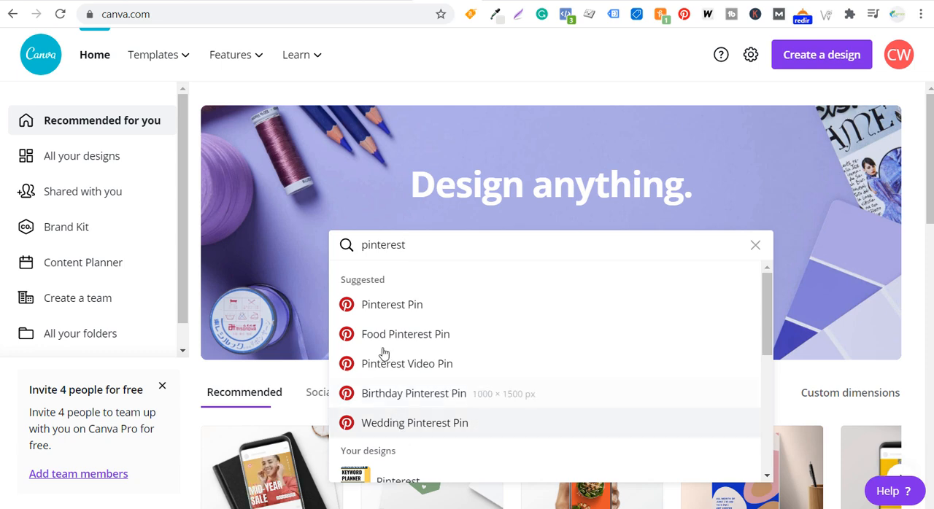
left_click(403, 313)
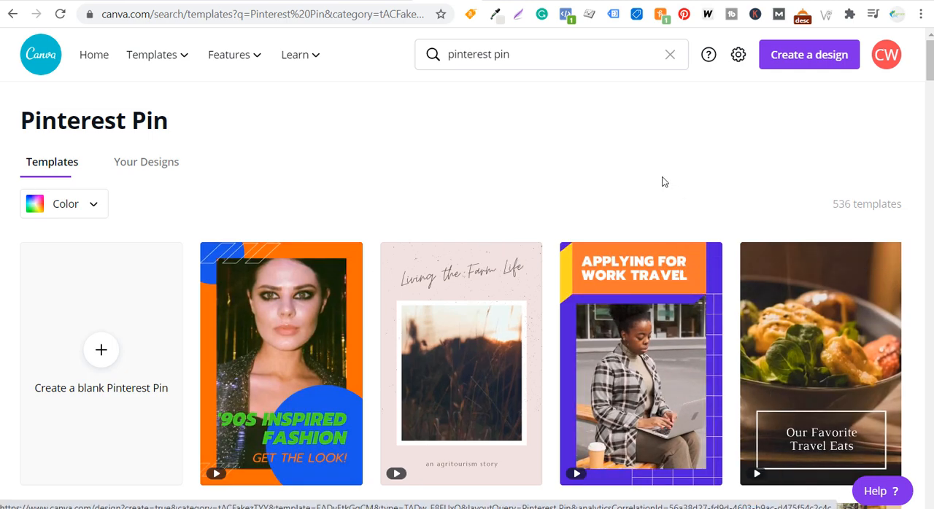
scroll(661, 178, "down", 3)
scroll(654, 173, "up", 3)
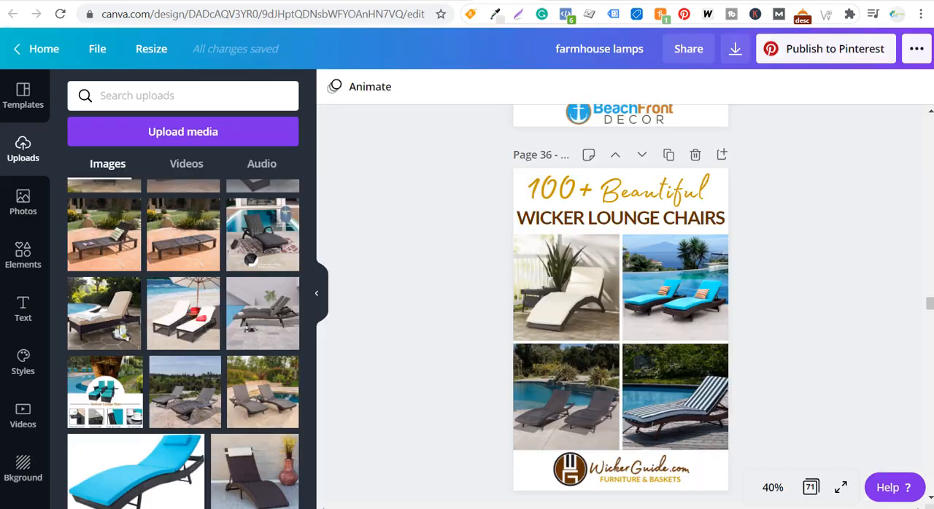
scroll(427, 246, "up", 5)
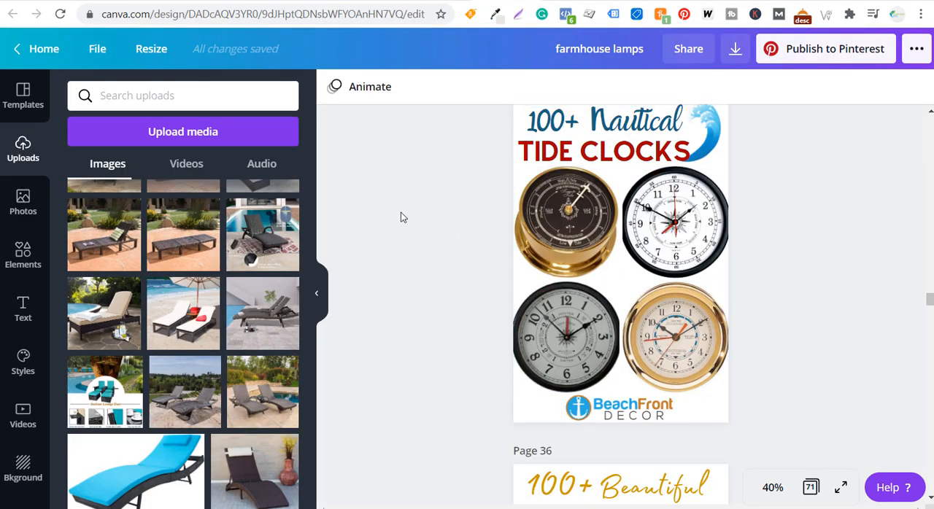
scroll(403, 211, "down", 4)
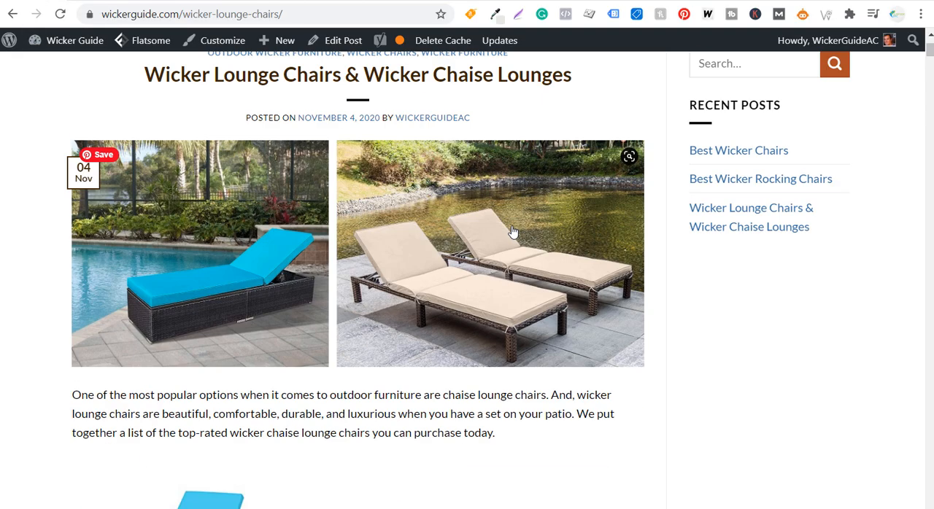
Review the Wicker Lounge Chairs pin templates in Canva, from the filled page 36 through the blank numbered grids to the two-photo layout on page 50
scroll(511, 211, "down", 4)
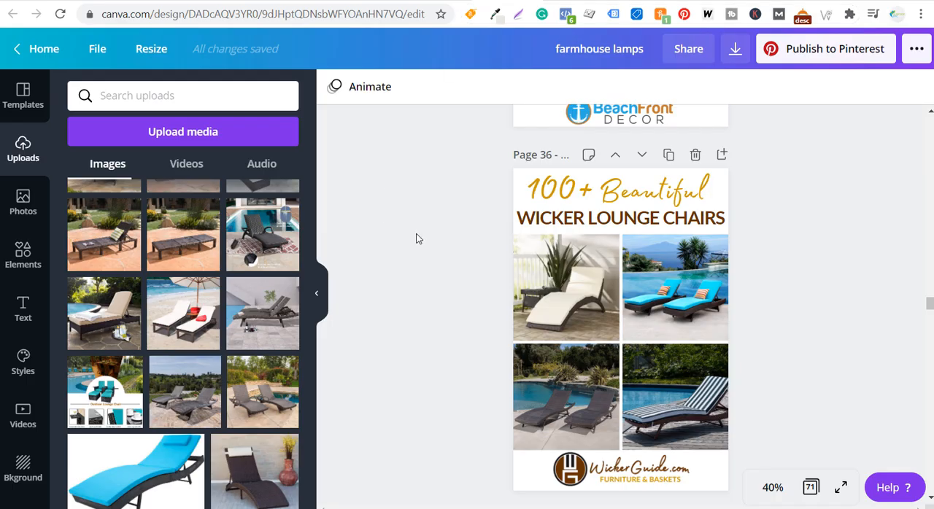
scroll(417, 246, "down", 15)
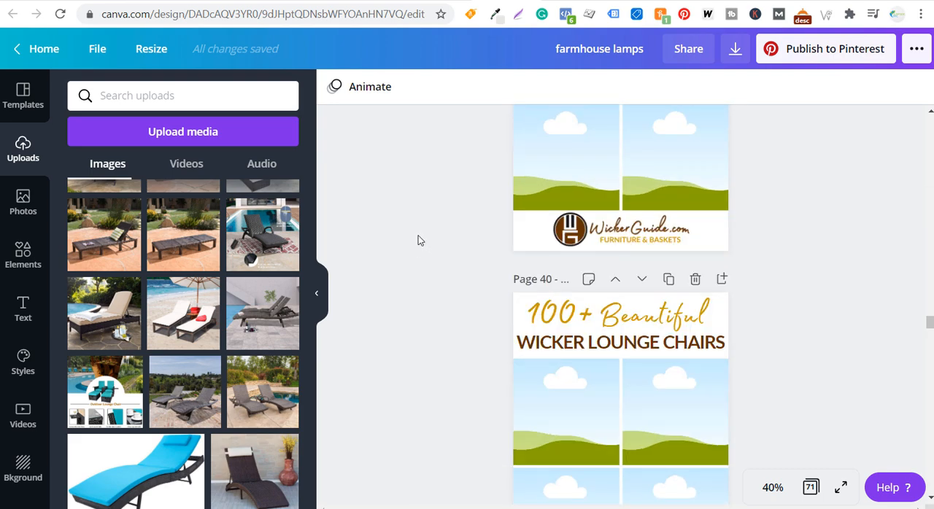
scroll(515, 252, "down", 12)
scroll(831, 248, "down", 5)
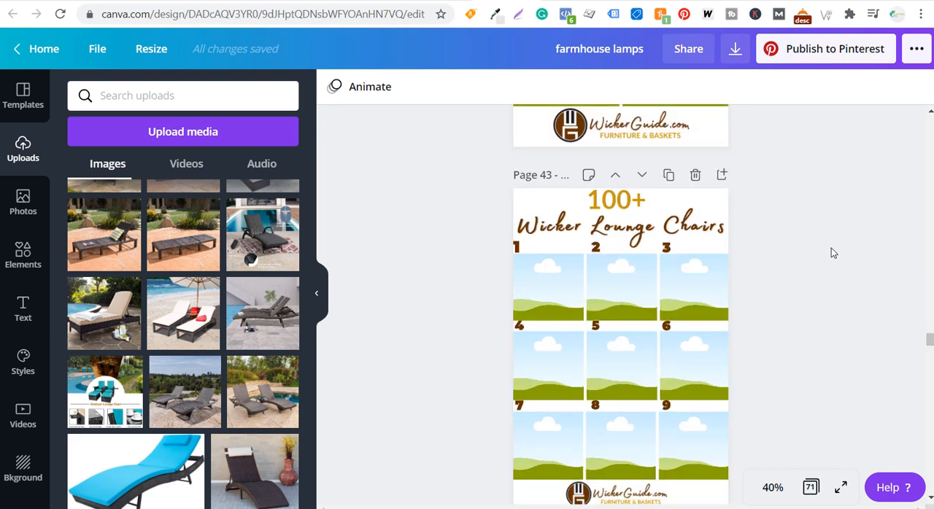
scroll(788, 226, "up", 2)
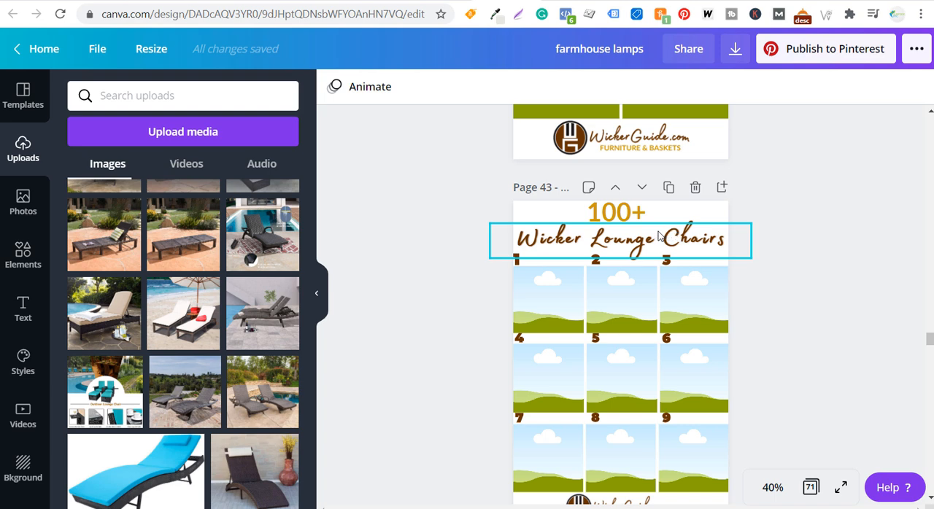
left_click(610, 219)
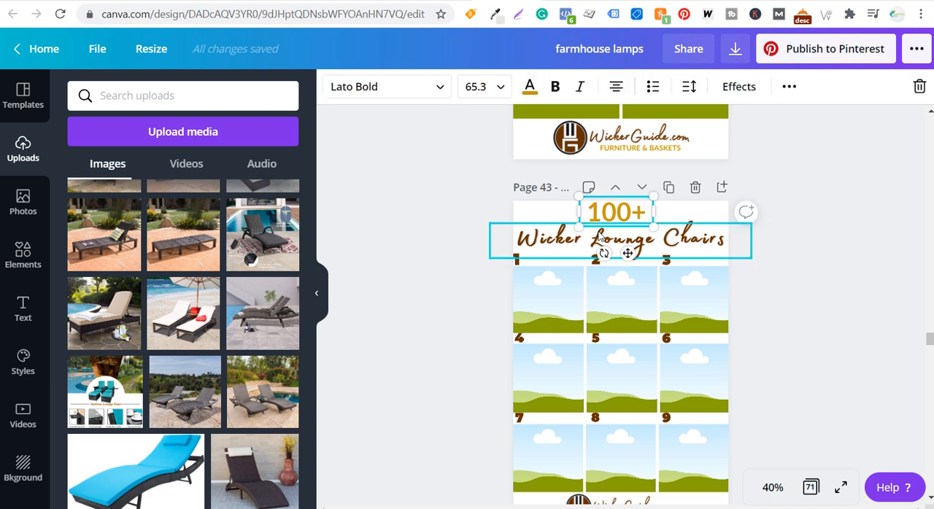
left_click(642, 238)
left_click(855, 244)
scroll(876, 248, "down", 2)
scroll(880, 248, "down", 20)
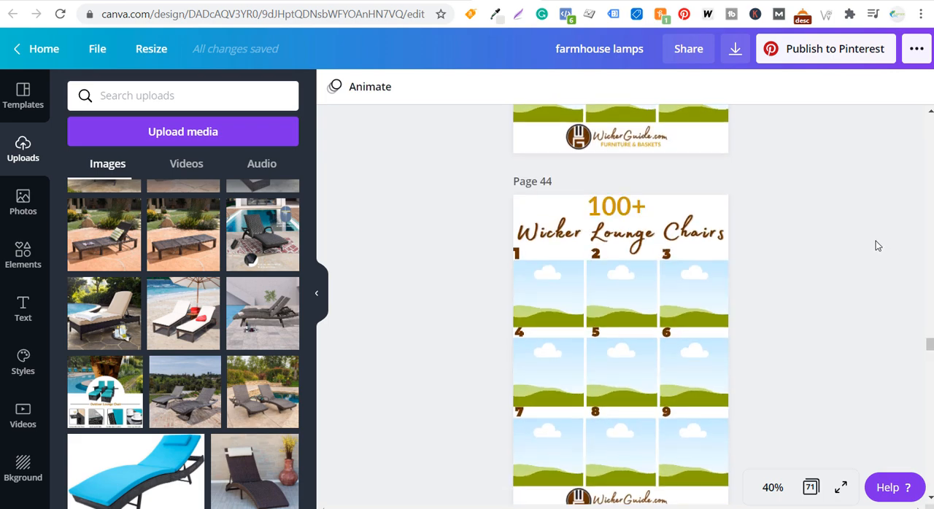
scroll(864, 248, "down", 4)
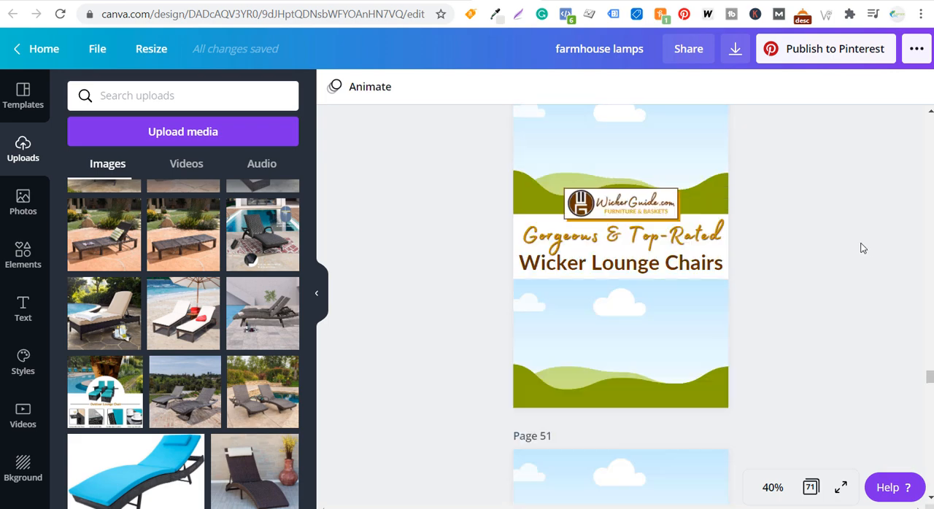
scroll(854, 250, "up", 1)
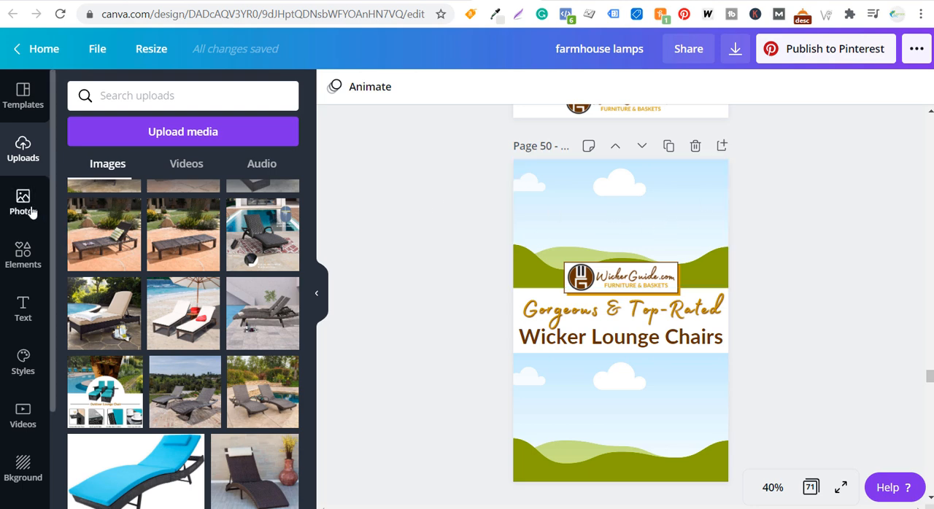
Browse the Elements library for the frames and grids that can hold photos in a pin
left_click(23, 257)
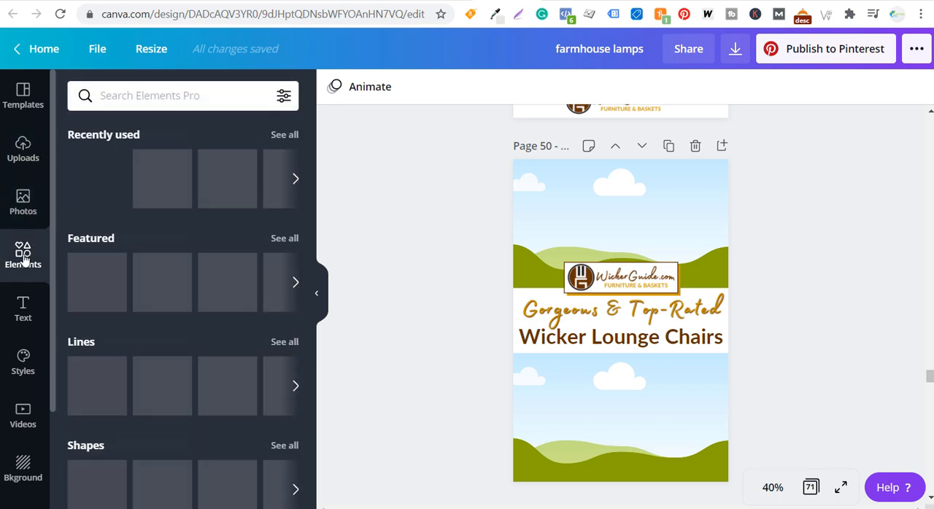
scroll(205, 220, "down", 1)
scroll(205, 219, "down", 5)
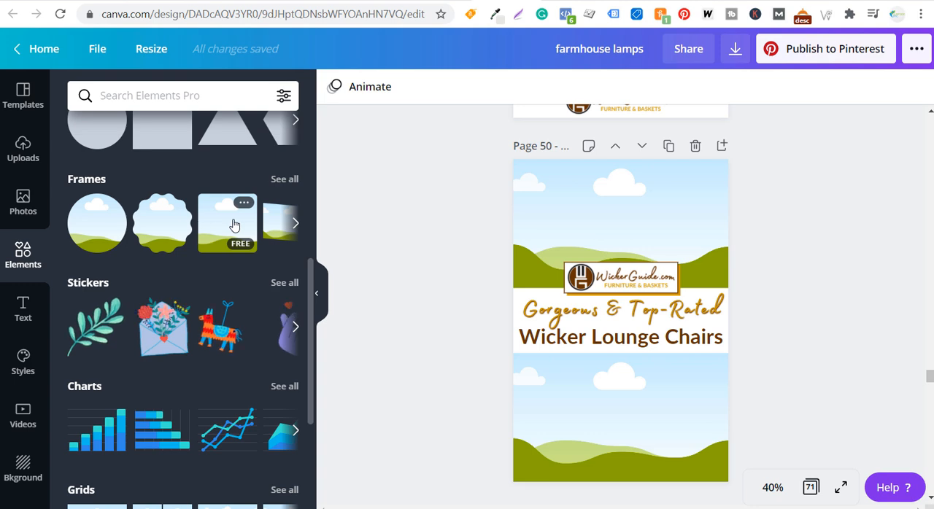
scroll(212, 241, "down", 3)
scroll(172, 233, "down", 1)
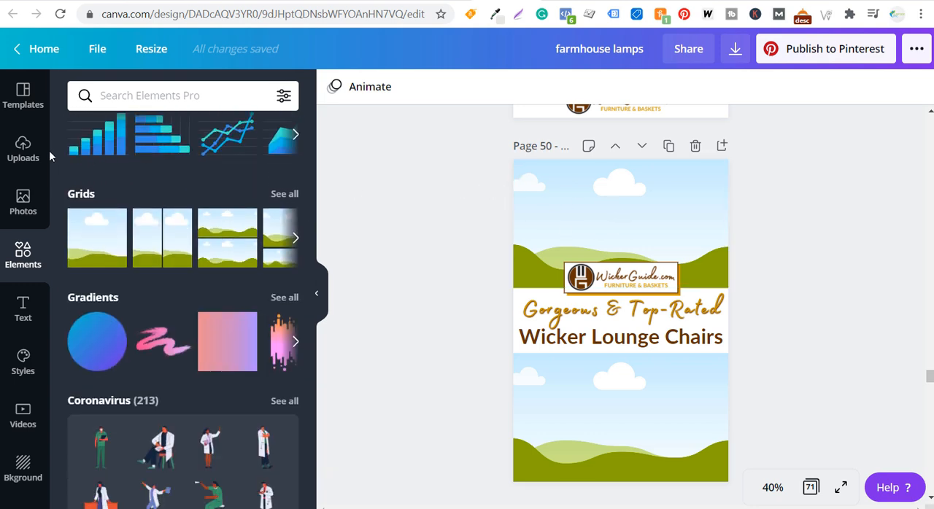
Fill page 50's upper frame with the uploaded dark poolside lounge chair photo and shift its crop to show more of the pool
left_click(25, 157)
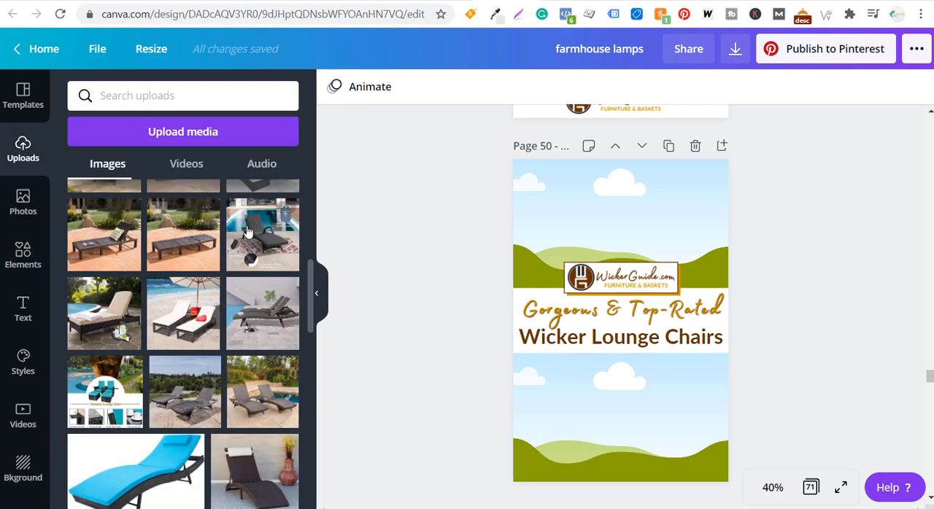
left_click(238, 210)
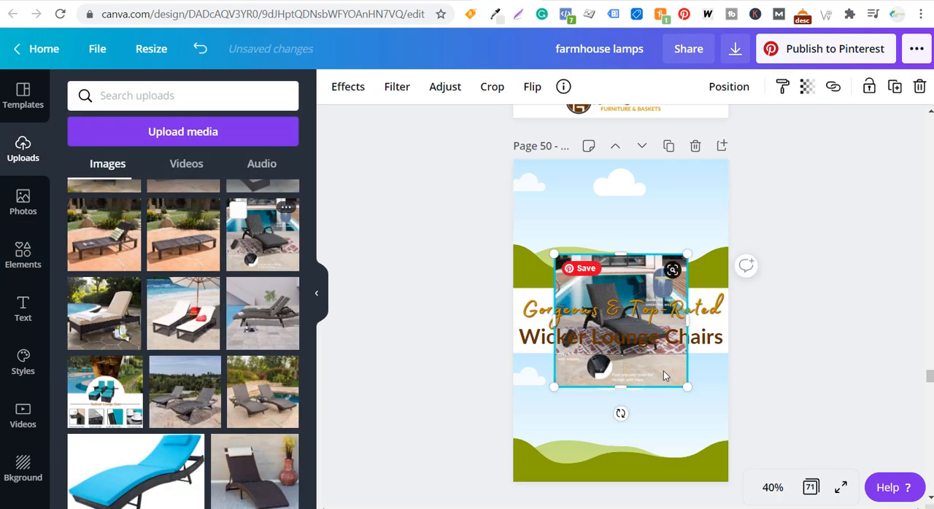
left_click_drag(664, 371, 700, 238)
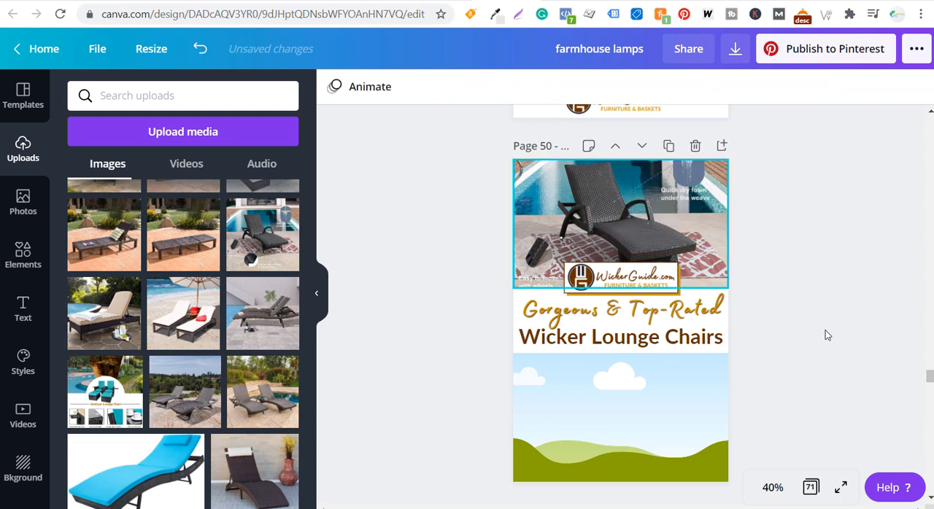
double_click(624, 218)
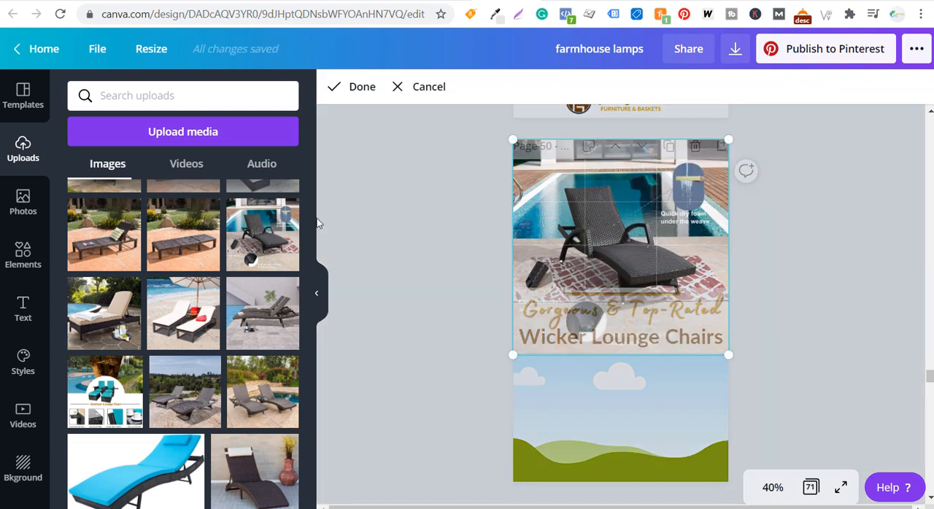
left_click(369, 85)
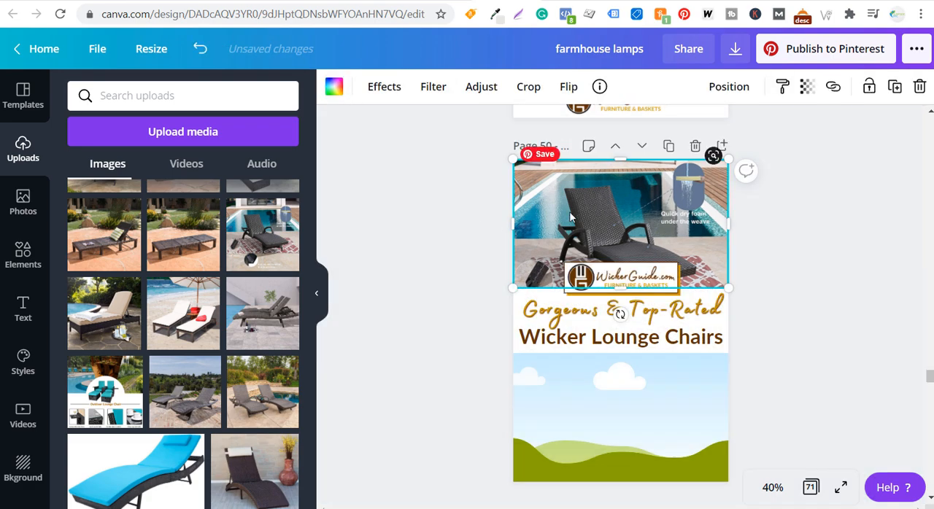
Fill page 50's lower frame with the white beach lounge chairs photo and reposition its crop around the two chairs
left_click(184, 314)
left_click_drag(634, 280, 637, 395)
double_click(638, 411)
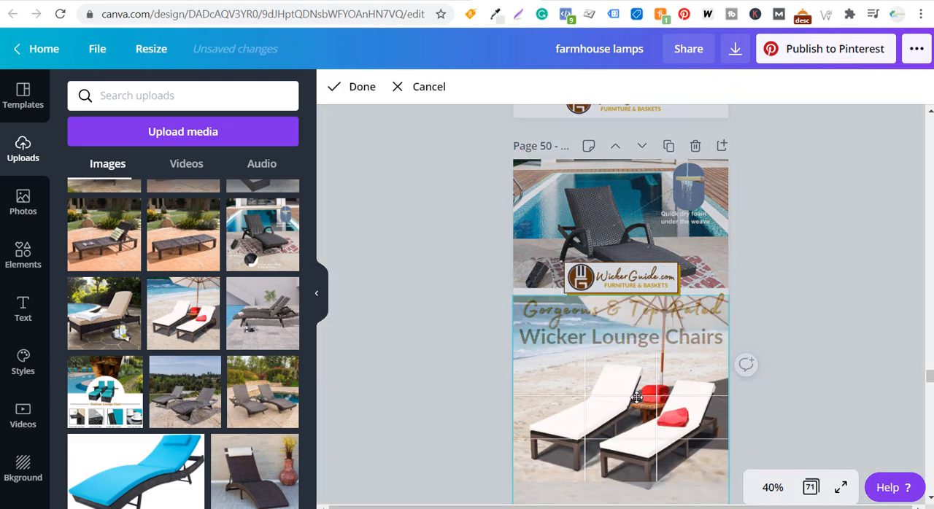
left_click(365, 87)
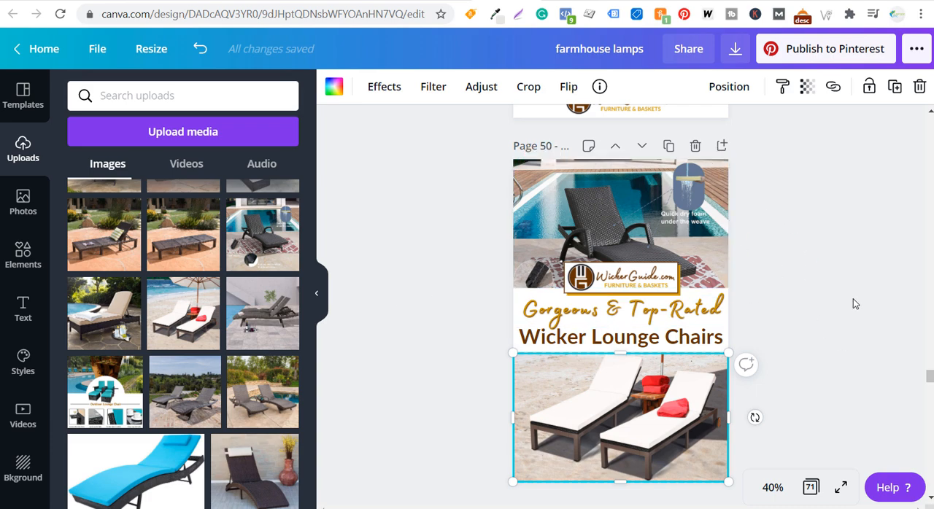
scroll(844, 246, "up", 7)
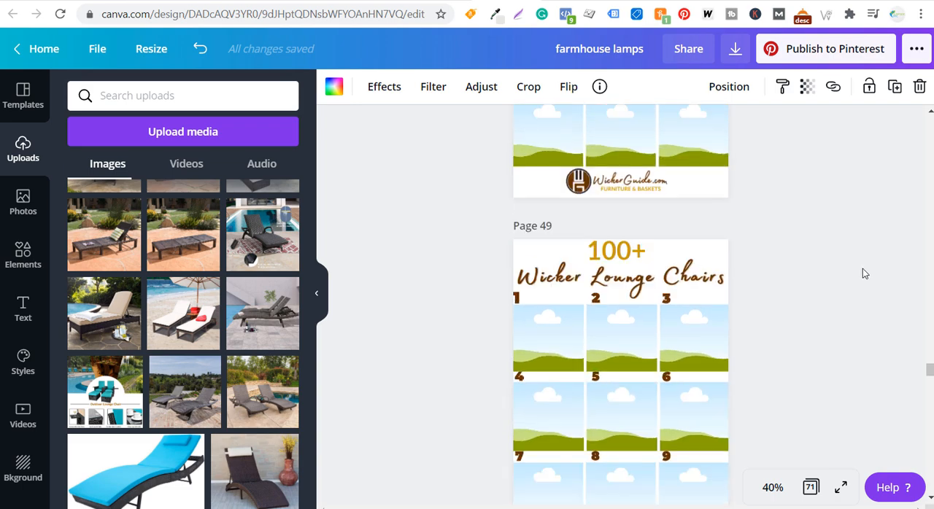
scroll(825, 253, "up", 20)
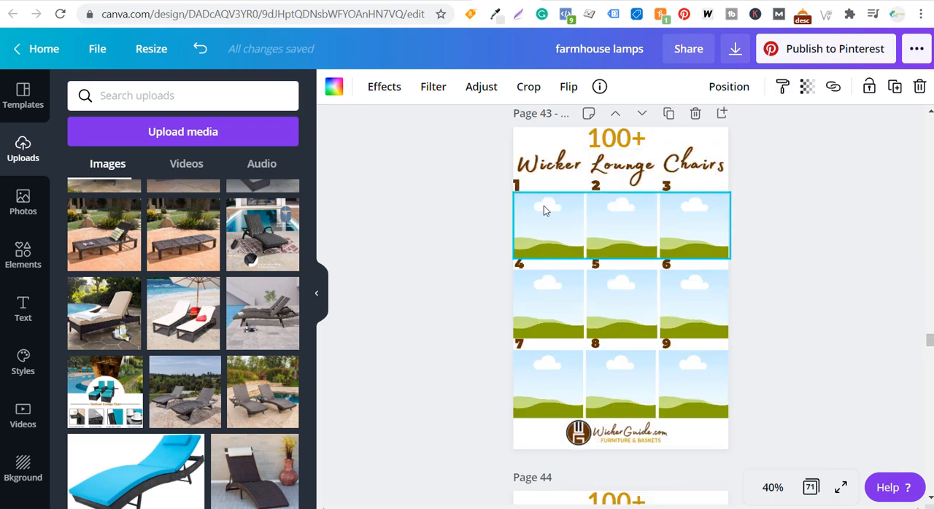
left_click(737, 50)
left_click(794, 148)
left_click(776, 208)
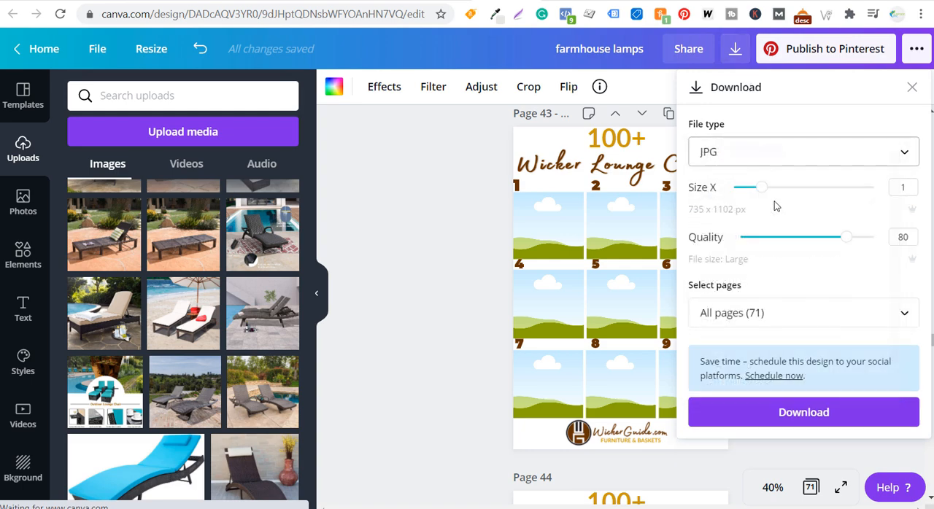
left_click(807, 323)
scroll(800, 121, "down", 5)
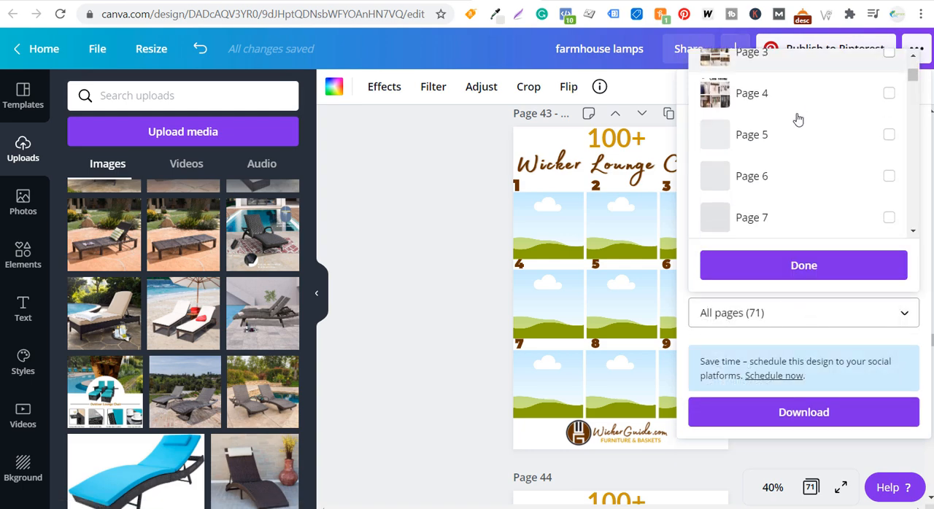
scroll(804, 120, "down", 5)
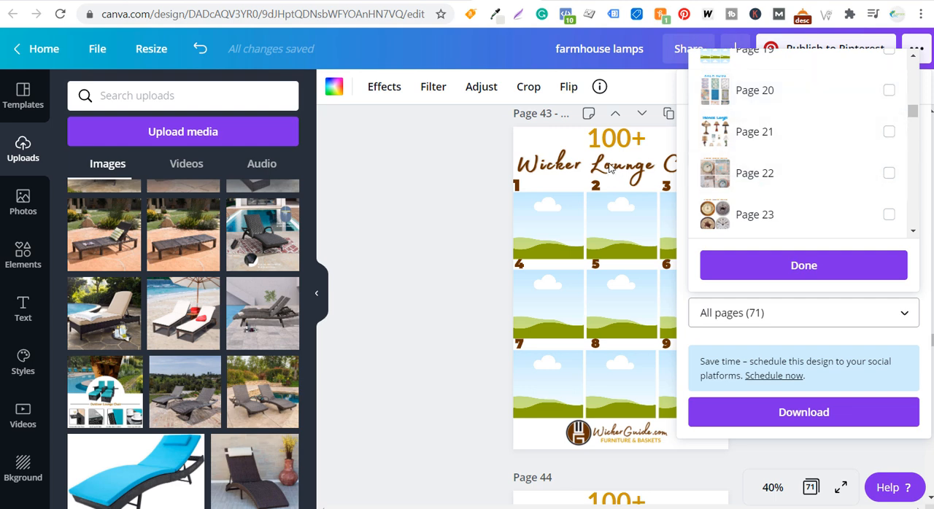
left_click(430, 232)
left_click(432, 236)
Fill the upper two cells of page 40's grid with the white beach loungers photo and the gray lounger photo
scroll(839, 242, "up", 10)
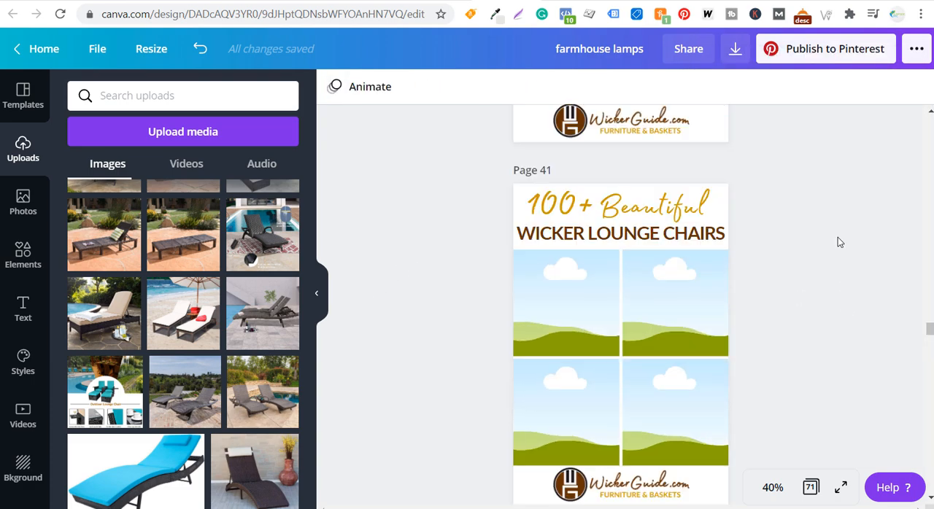
scroll(838, 243, "up", 2)
scroll(525, 299, "down", 3)
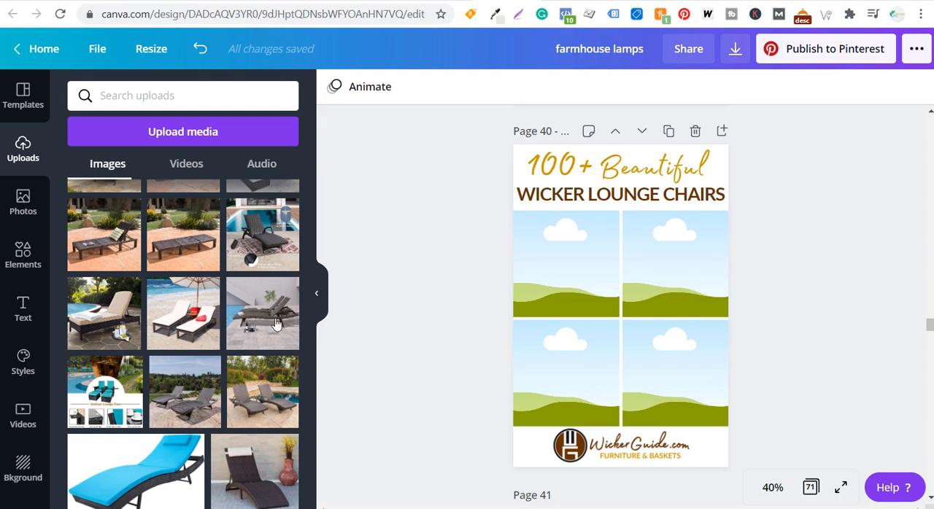
left_click(183, 314)
left_click_drag(580, 290, 566, 262)
left_click(262, 314)
left_click_drag(678, 275, 675, 264)
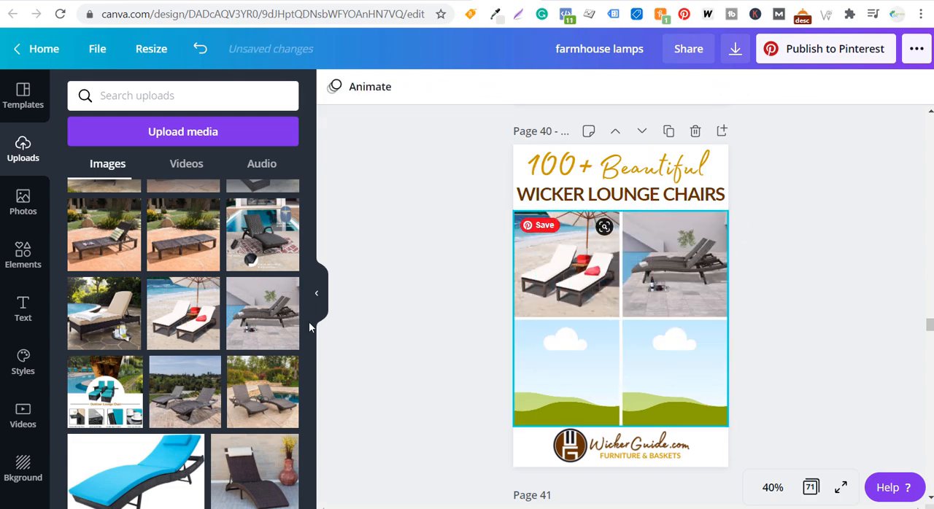
Fill the lower two cells of page 40's grid with the beige-cushioned lounger photo and the brown lounger photo with the red vase
scroll(219, 327, "down", 2)
scroll(219, 328, "up", 1)
left_click(104, 241)
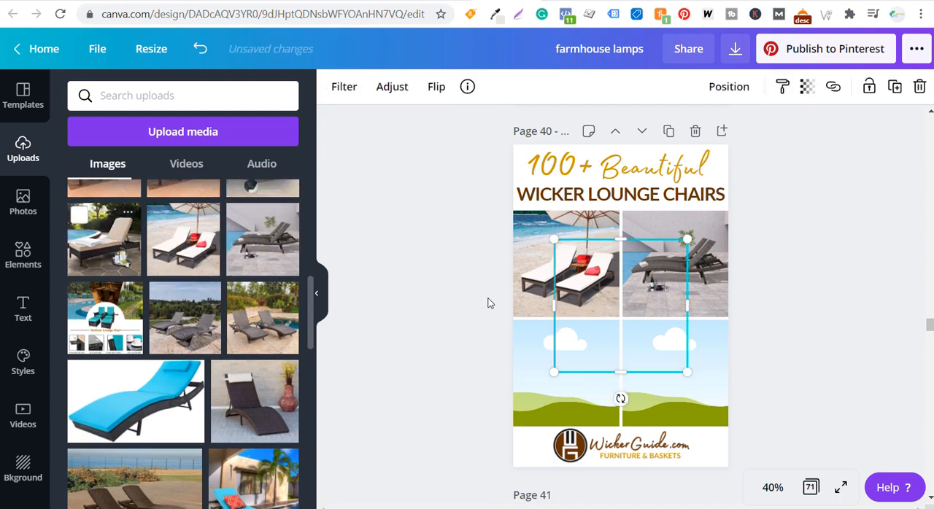
left_click_drag(614, 333, 566, 372)
scroll(245, 321, "down", 3)
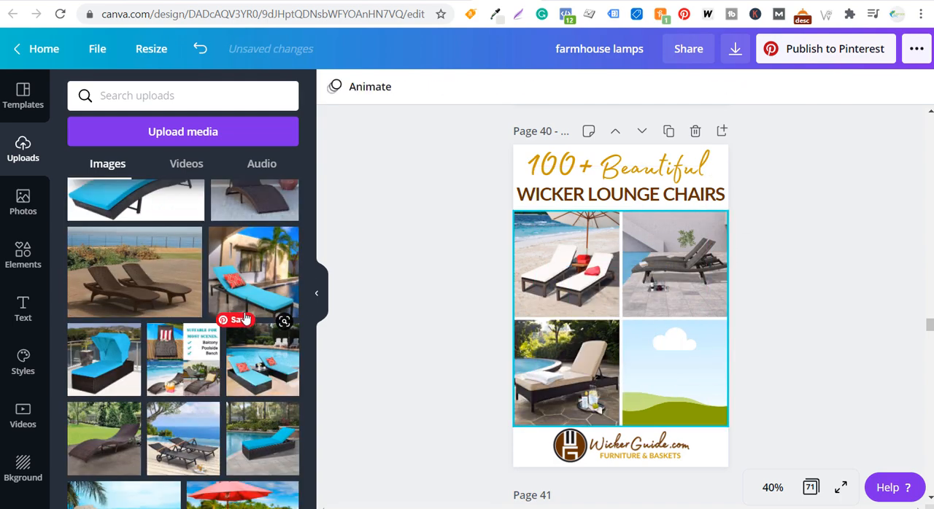
scroll(245, 307, "up", 1)
left_click(255, 253)
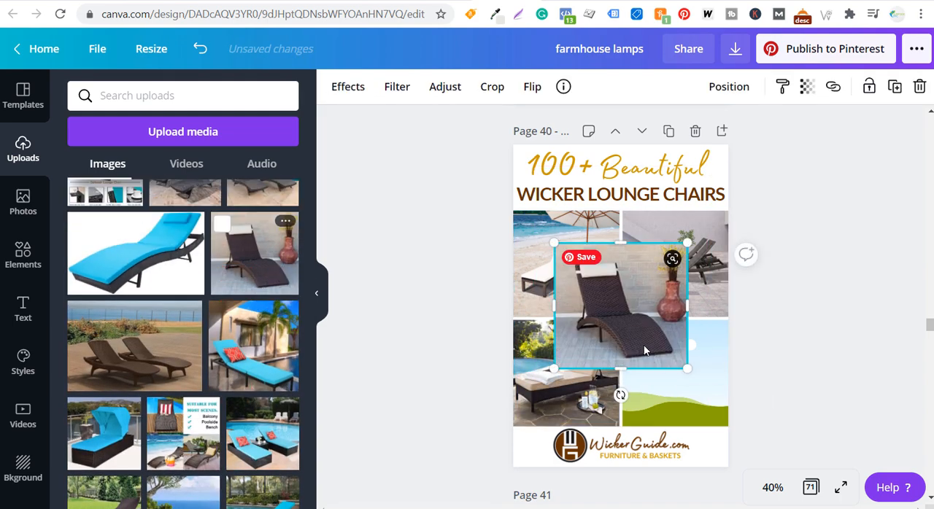
left_click_drag(644, 351, 652, 413)
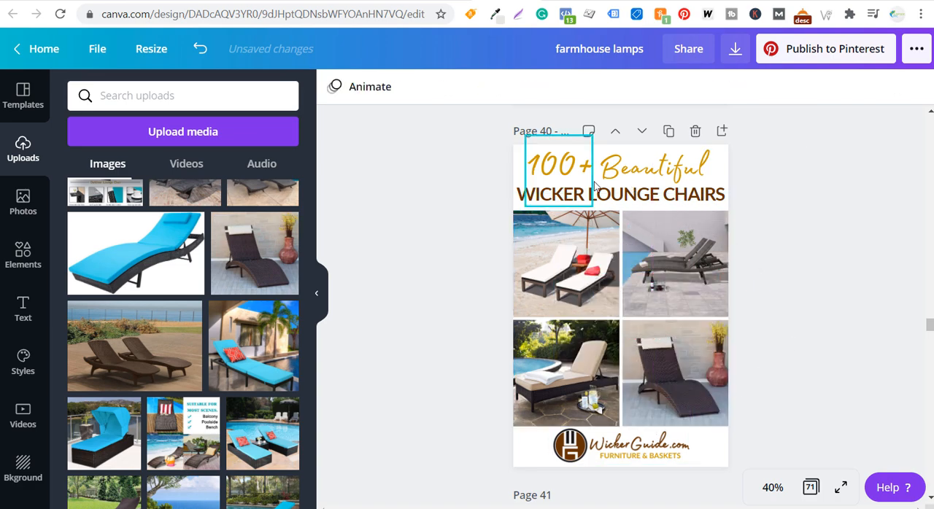
Set the design's download format to JPG and raise the quality to the maximum
left_click(736, 49)
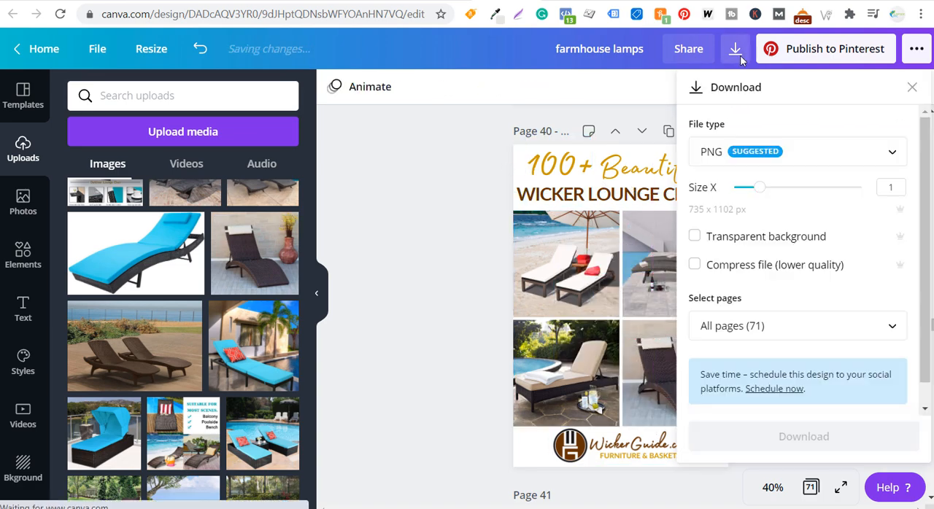
left_click(810, 149)
left_click(787, 208)
left_click_drag(847, 239, 875, 239)
Limit the export to page 40, download the pin image and dismiss the browser's download notice
left_click(839, 321)
scroll(847, 157, "down", 20)
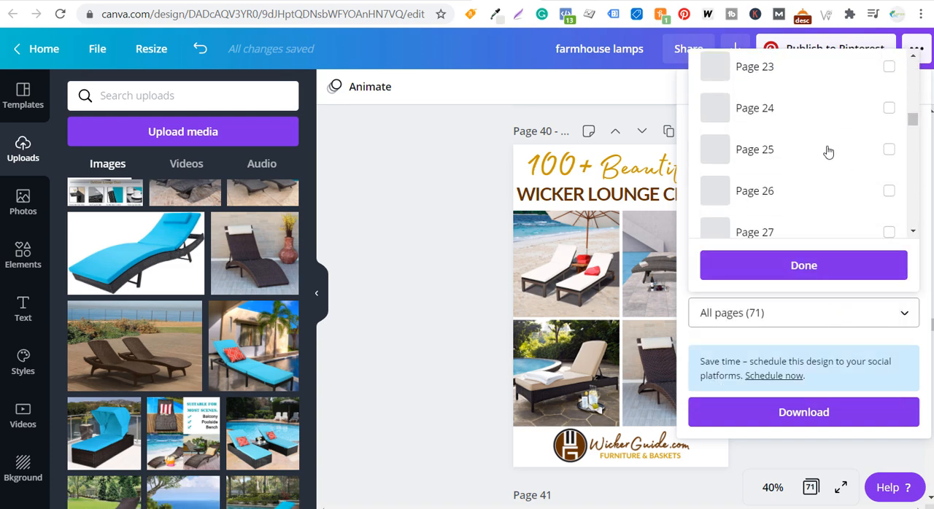
scroll(813, 142, "up", 5)
left_click(817, 104)
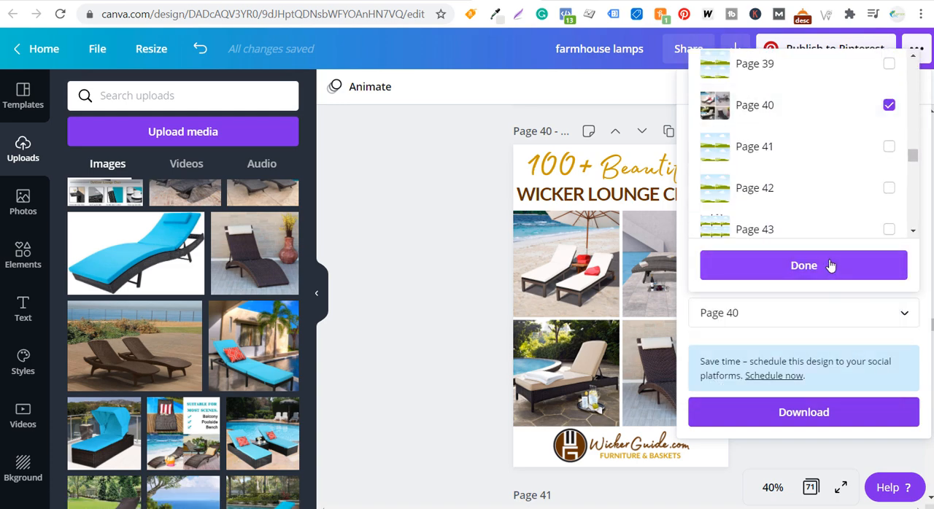
left_click(827, 267)
left_click(810, 429)
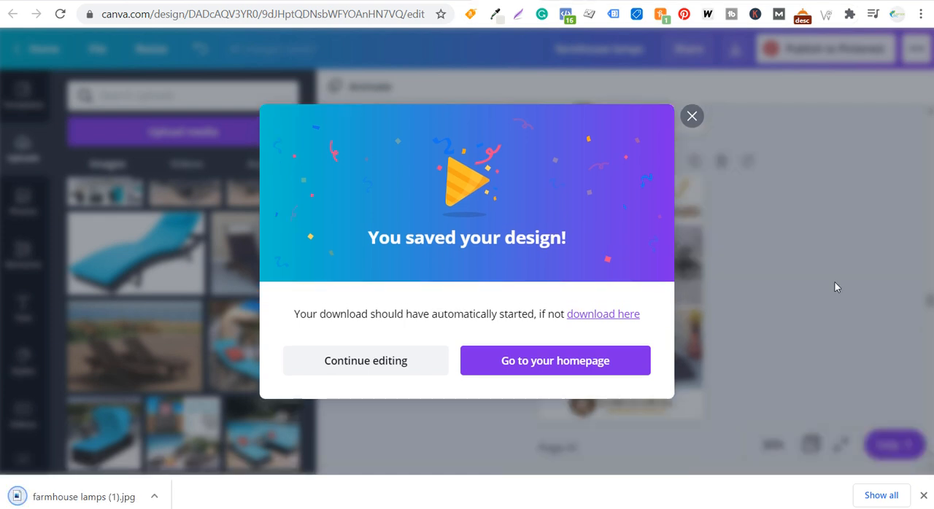
left_click(923, 495)
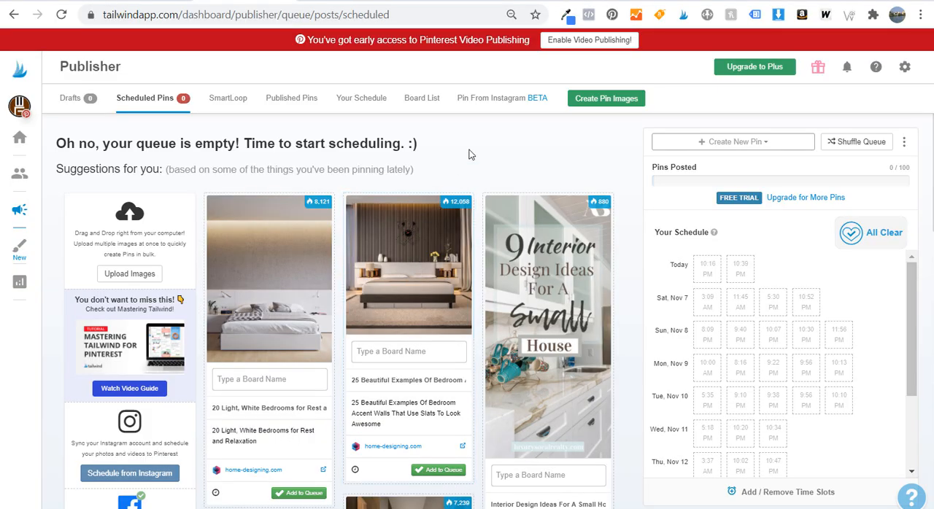
Upload the downloaded 100+ Beautiful Wicker Lounge Chairs pin image as a new draft and reload the drafts page
left_click(744, 144)
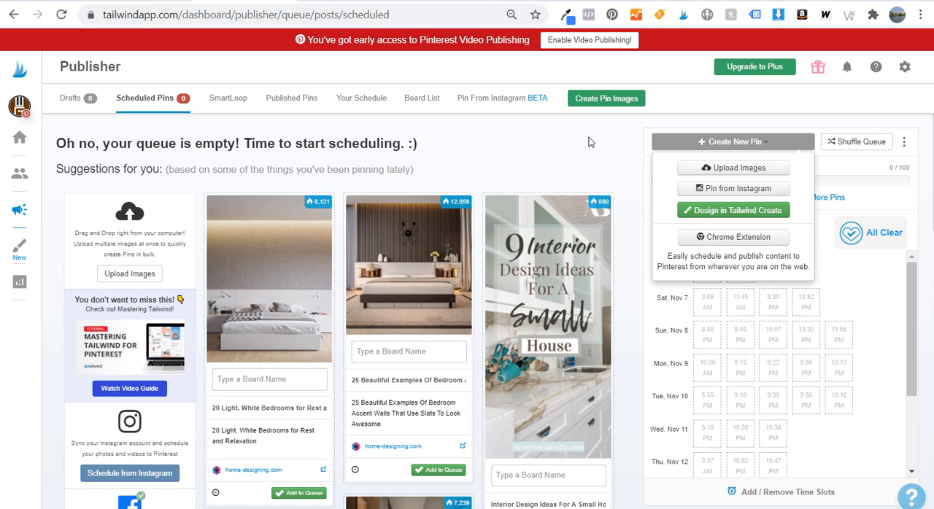
left_click(741, 169)
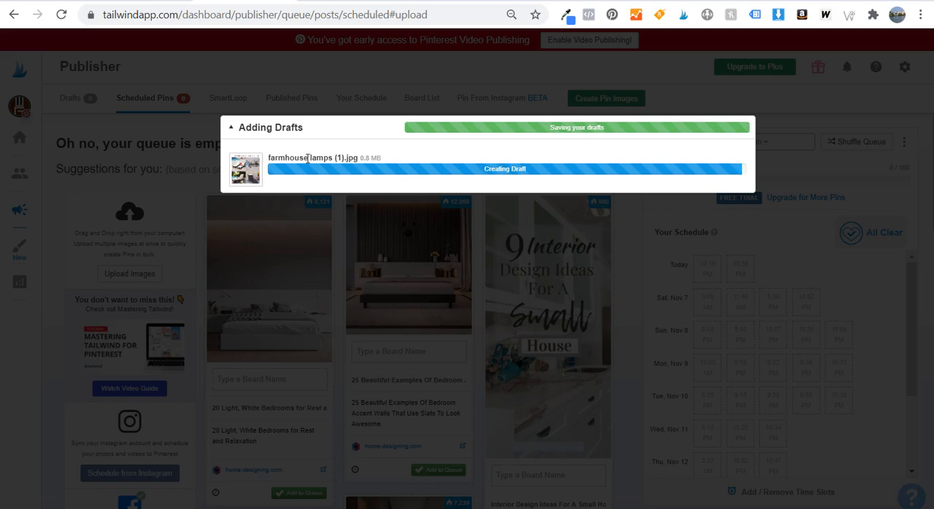
left_click_drag(283, 146, 470, 181)
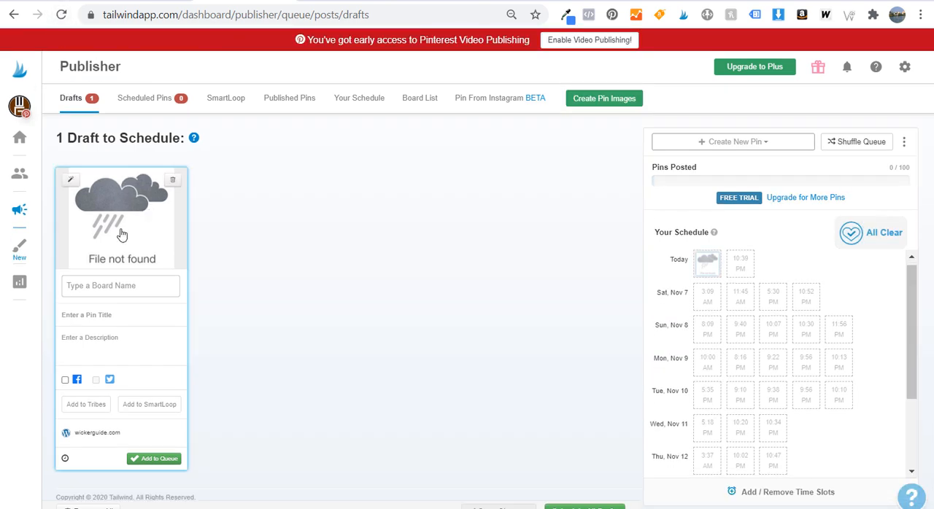
left_click(62, 14)
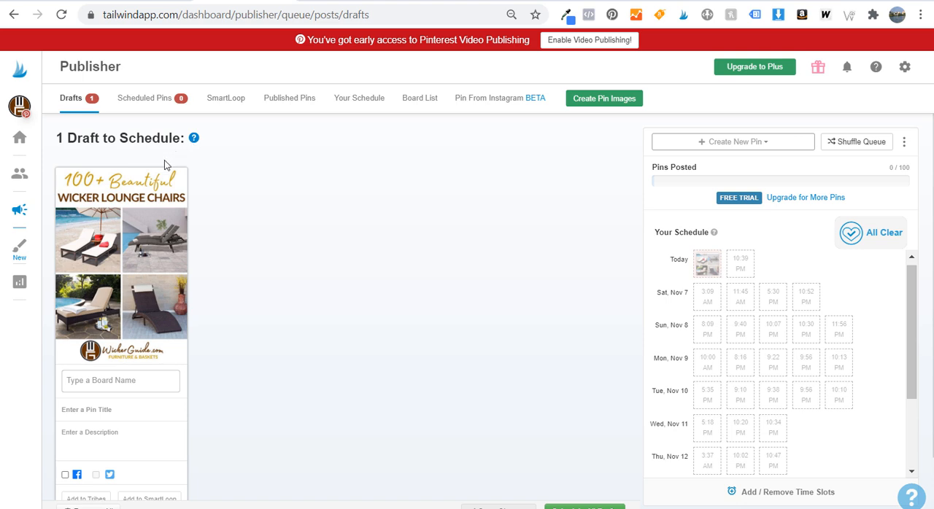
Upload seven outdoor lounge chair photos from the Wicker Lounge Chairs folder as new drafts, including the turquoise, gray and poolside loungers
left_click(773, 146)
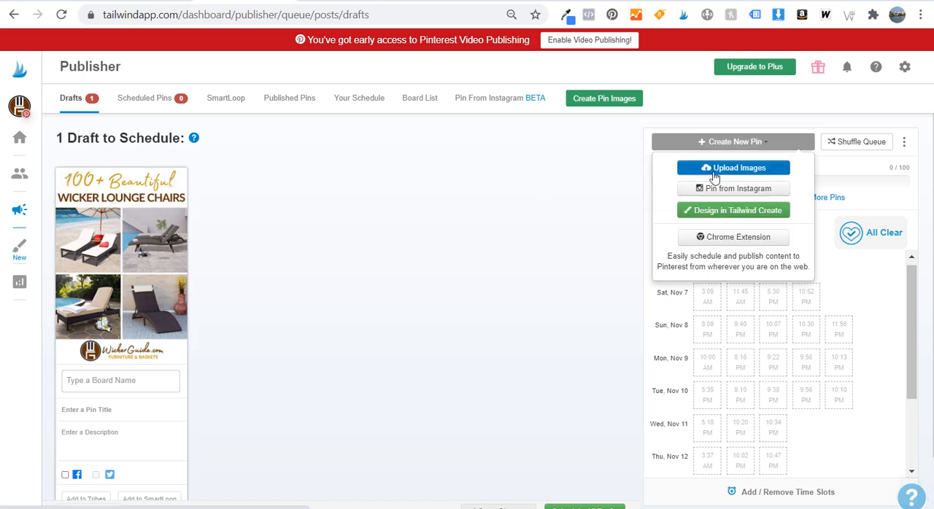
left_click(757, 164)
left_click_drag(632, 76, 632, 157)
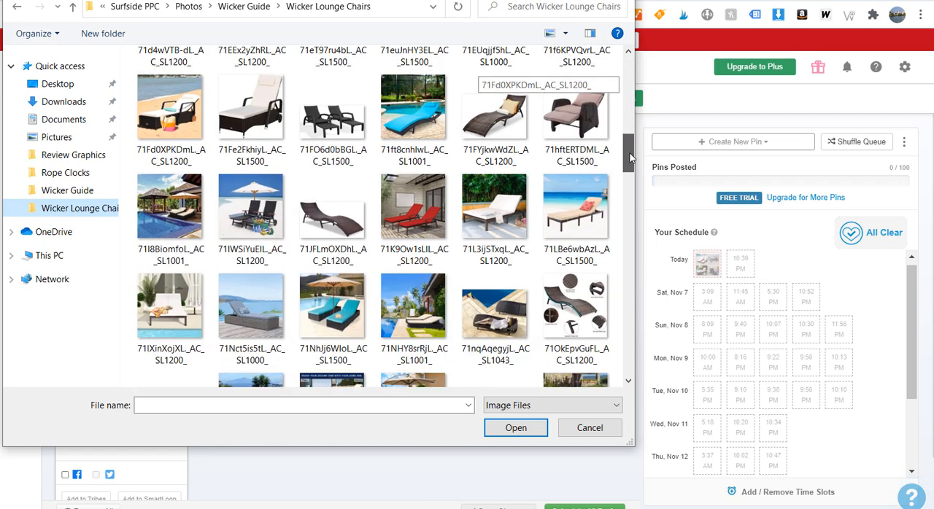
left_click(413, 109)
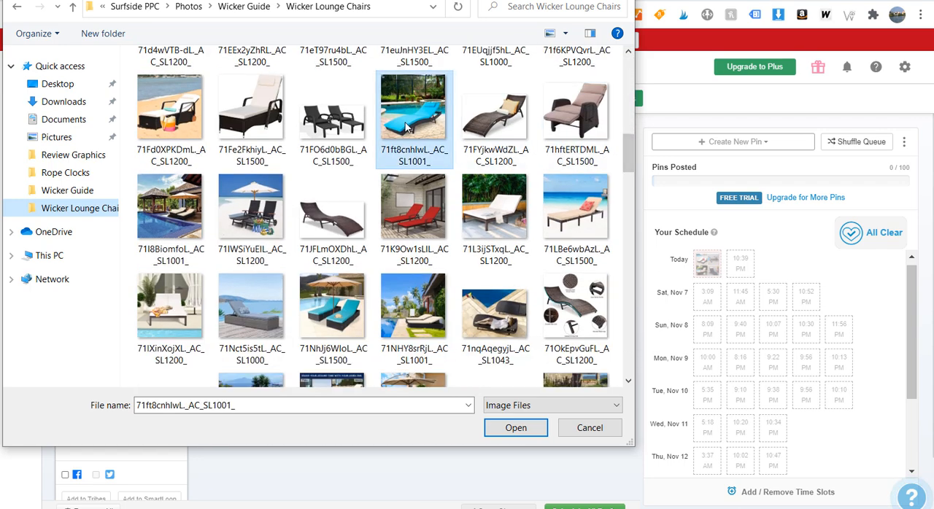
left_click(181, 139, "ctrl")
left_click(169, 208, "ctrl")
left_click(170, 307, "ctrl")
left_click(250, 307, "ctrl")
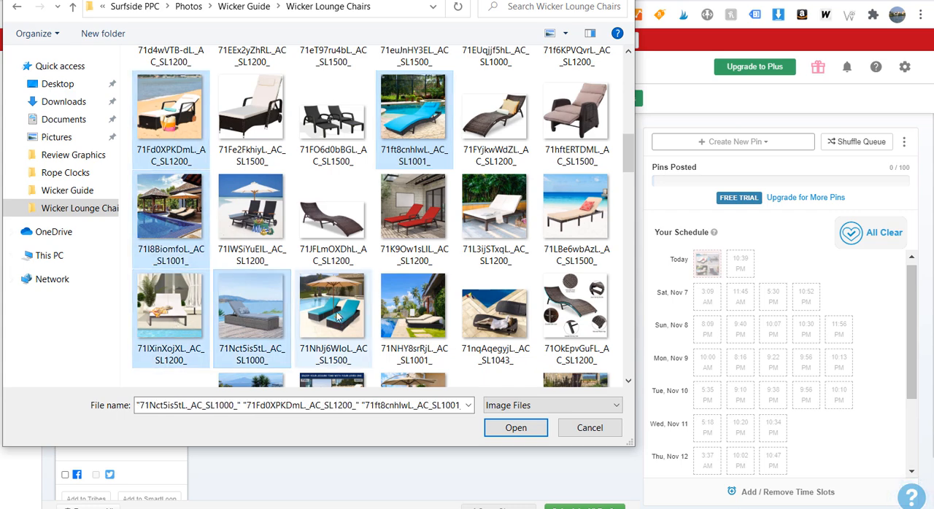
left_click(338, 315, "ctrl")
left_click(413, 311, "ctrl")
left_click(515, 427)
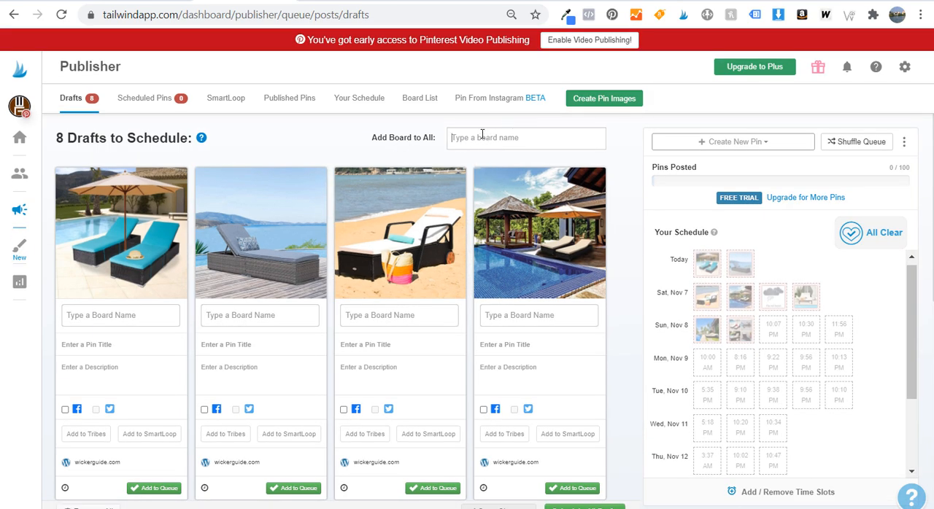
Assign the Outdoor Wicker Furniture board to all drafts at once
left_click(482, 135)
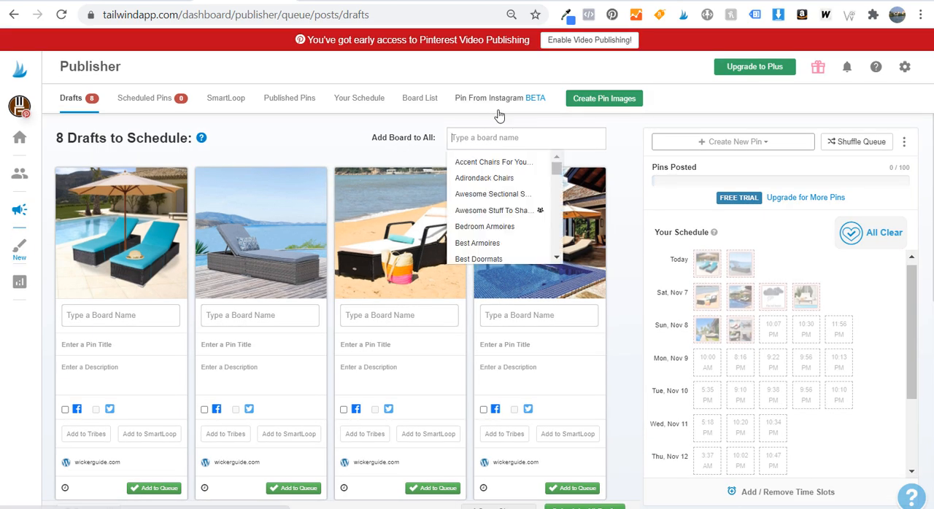
type("w")
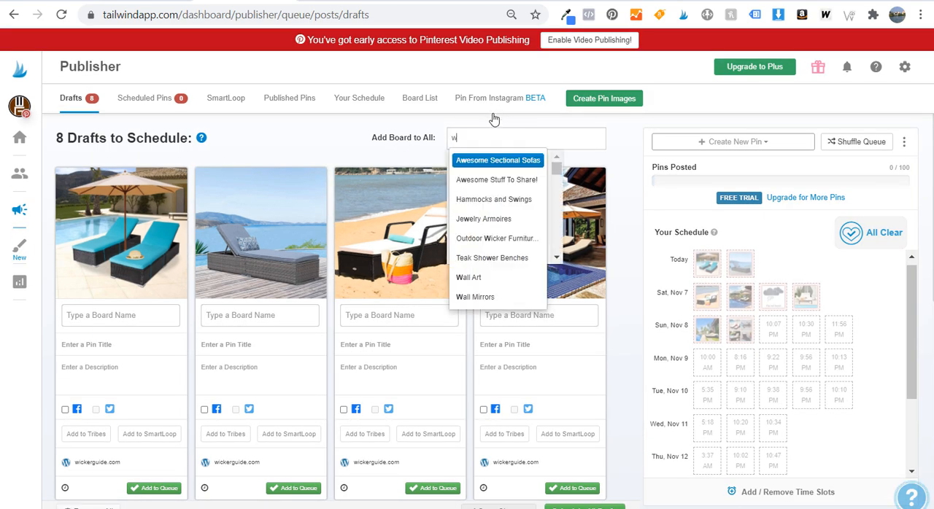
type("icker logou")
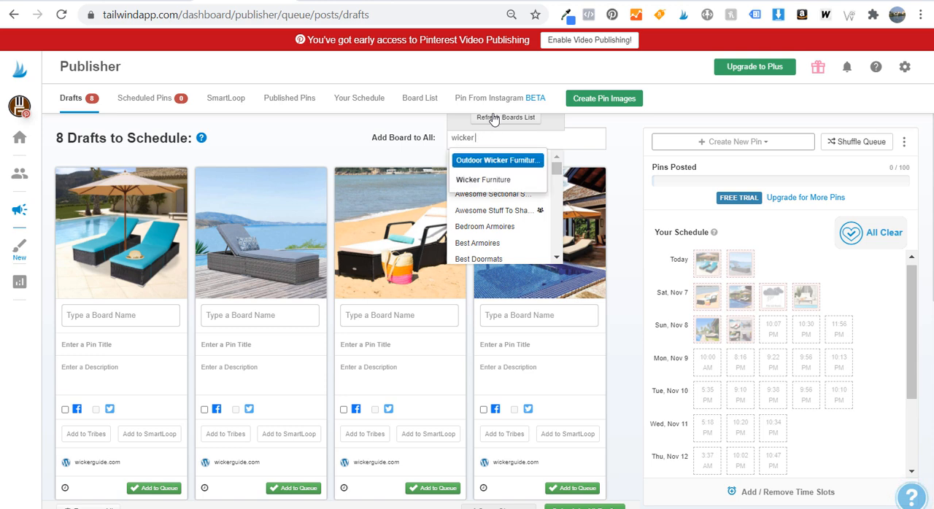
left_click(498, 160)
Search the board list for another wicker board for all drafts, and close it without adding one
left_click(481, 156)
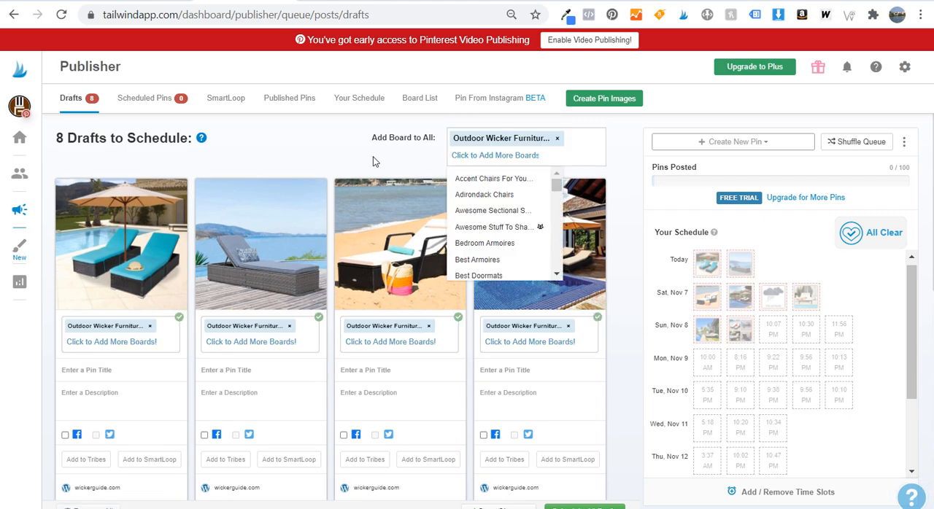
type("wicke")
key("BackSpace")
key("BackSpace")
key("BackSpace")
key("BackSpace")
key("BackSpace")
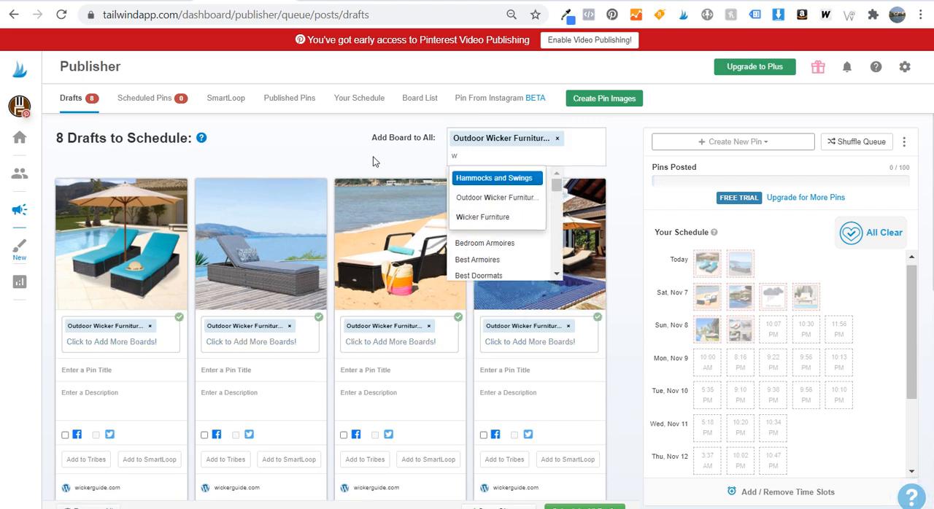
left_click(398, 116)
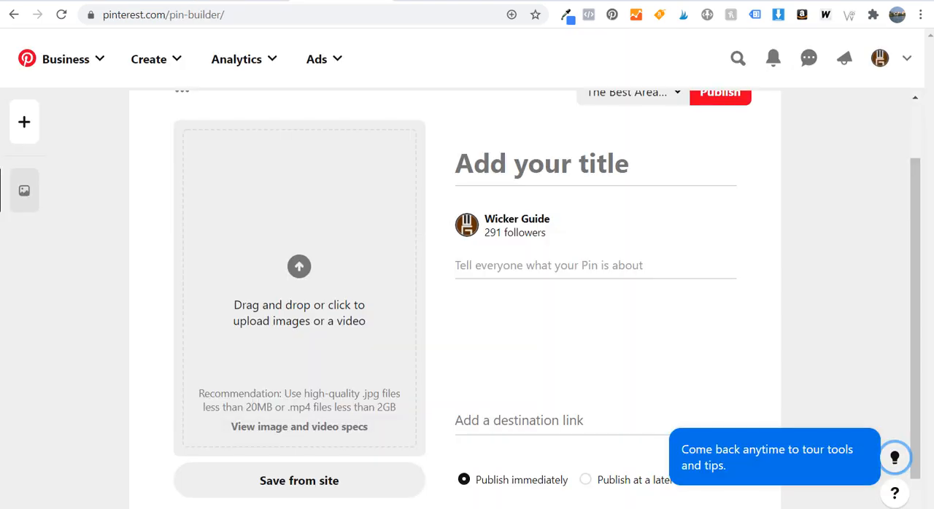
Switch to Wicker Guide's saved boards on Pinterest and create a board named "Wicker Lounge Chairs"
scroll(837, 203, "up", 2)
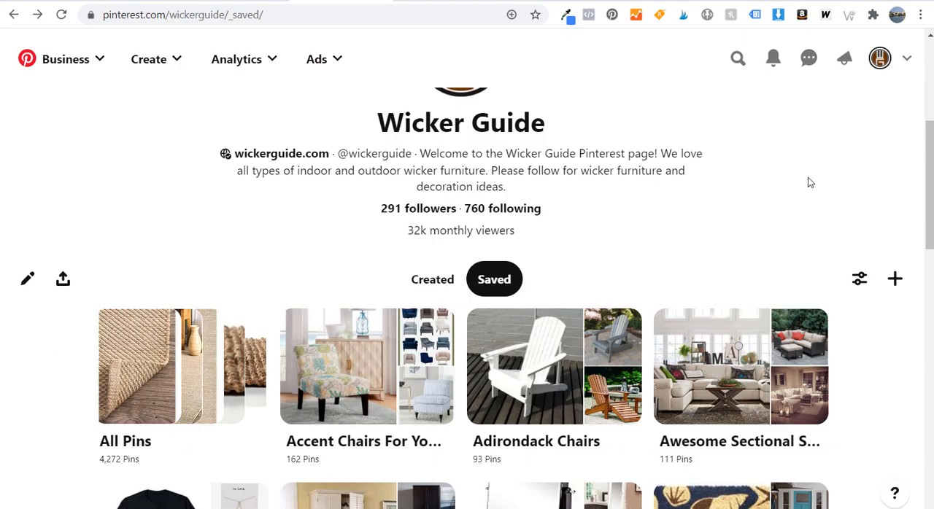
left_click(895, 255)
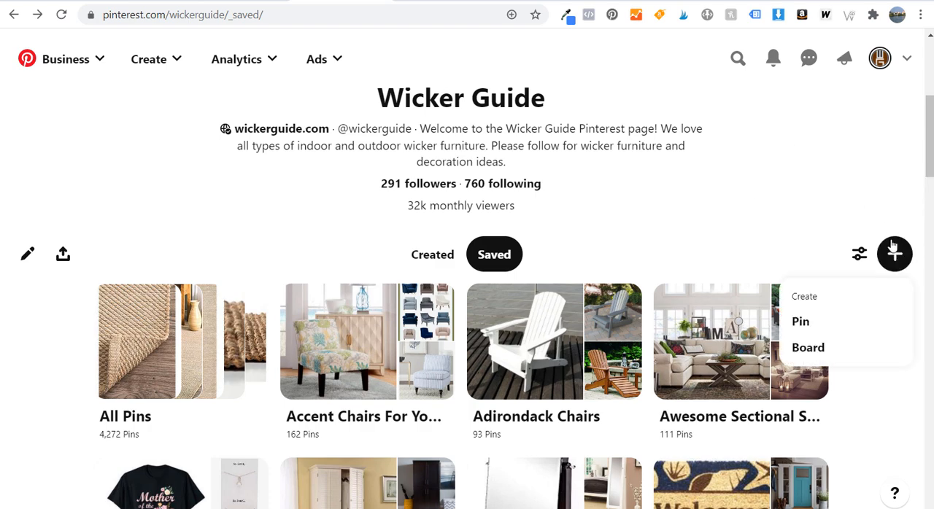
left_click(816, 346)
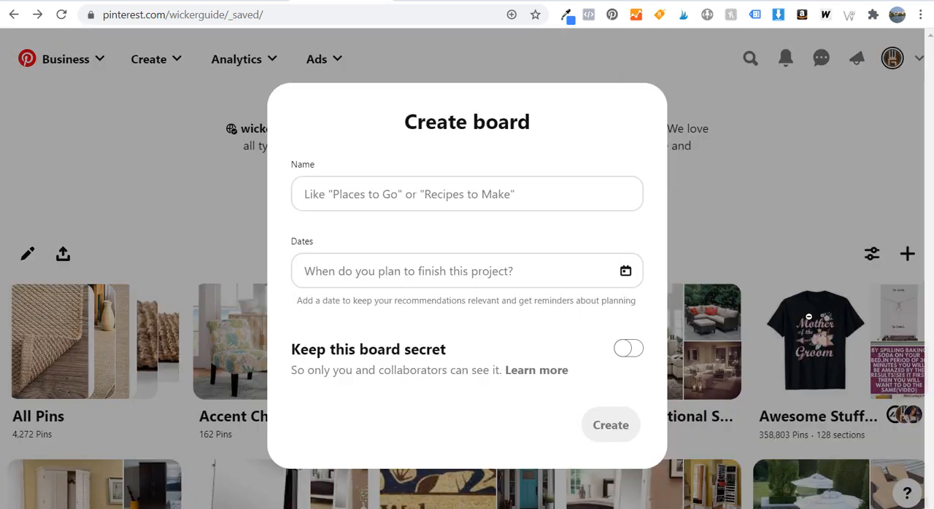
left_click(570, 188)
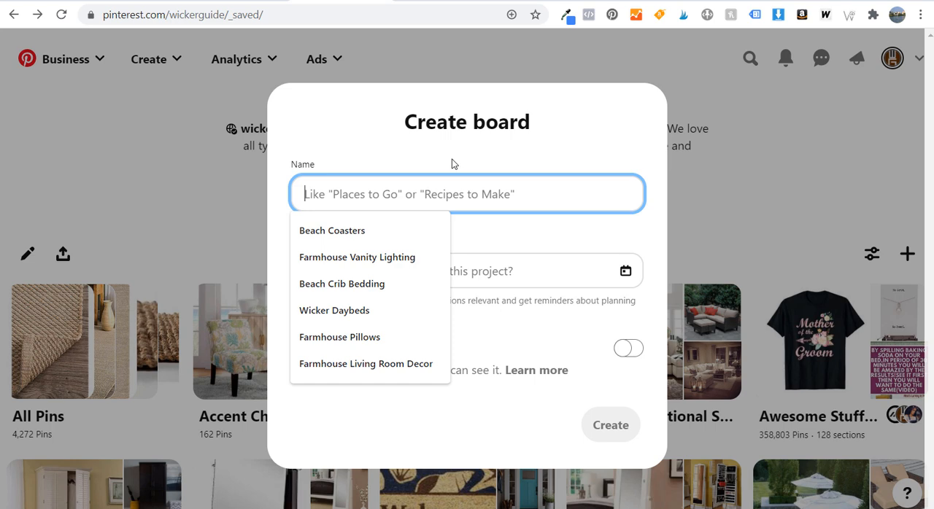
type("Wicker Lougne")
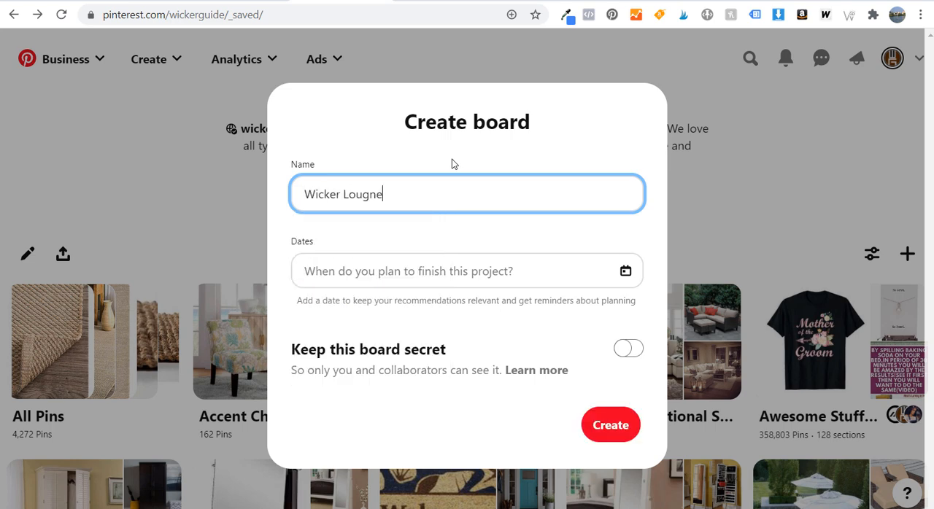
key("BackSpace")
key("BackSpace")
key("BackSpace")
type("nge Chairs")
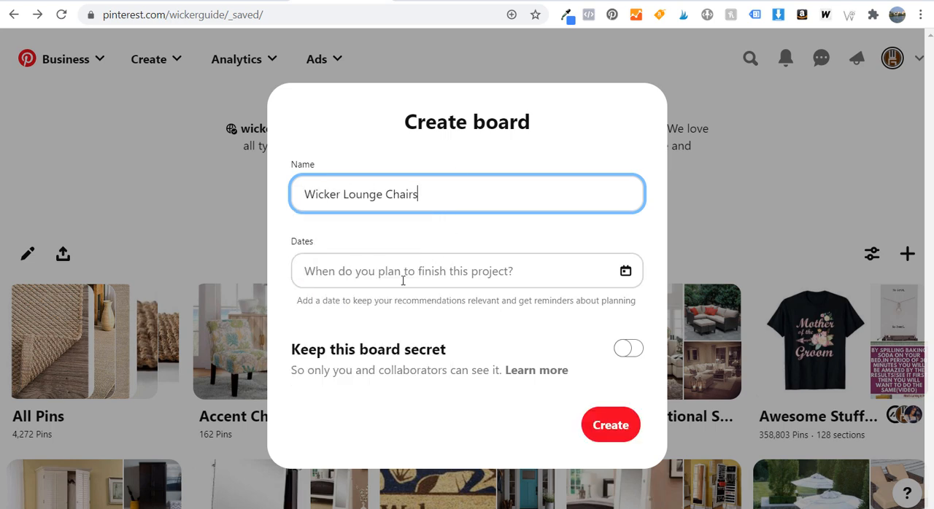
left_click(611, 426)
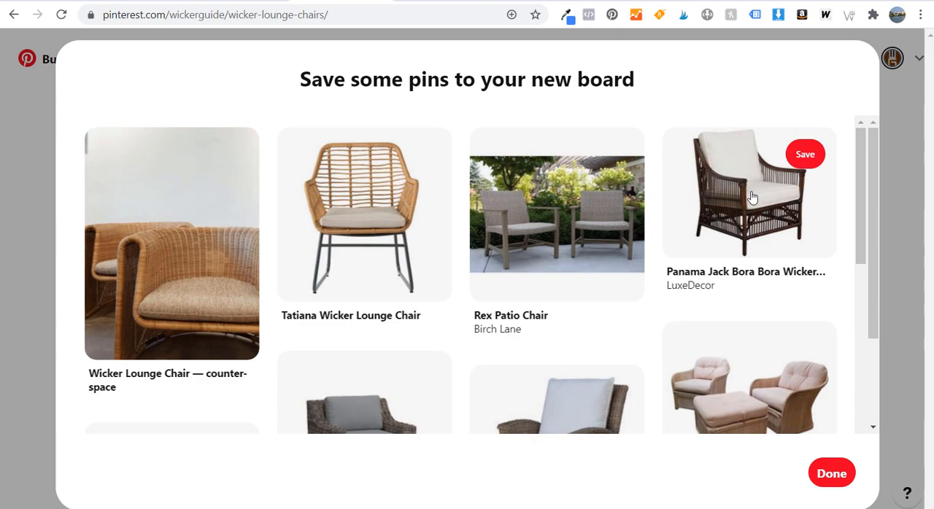
Save suggested poolside and patio lounger pins to the new board, including Pacific 3pc All-Weather Wicker and Palm Harbor Brown Wicker, and finish
scroll(684, 249, "down", 3)
scroll(617, 317, "down", 1)
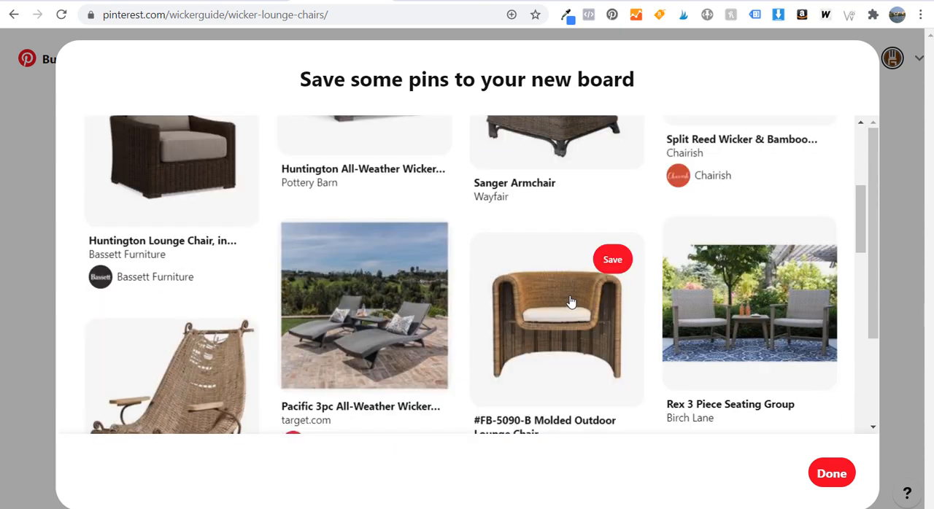
scroll(545, 264, "down", 1)
left_click(419, 170)
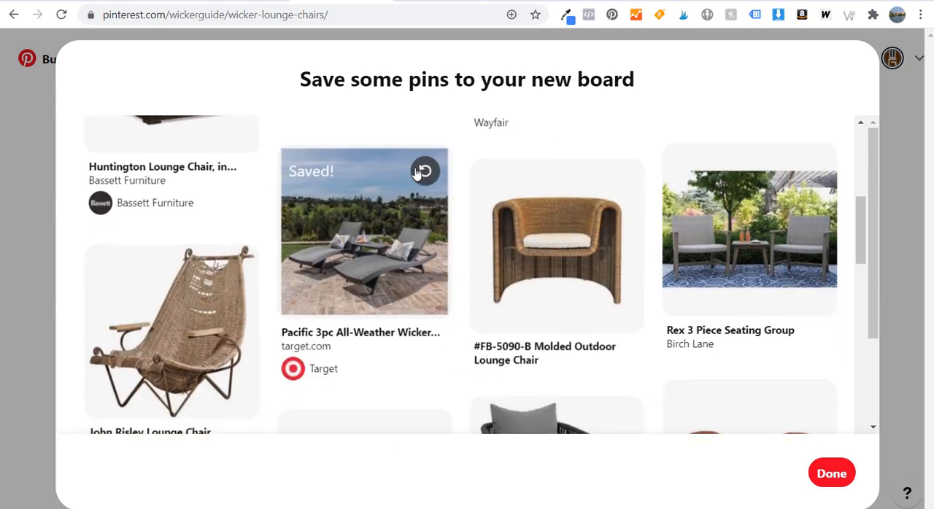
scroll(551, 233, "down", 1)
scroll(551, 232, "down", 3)
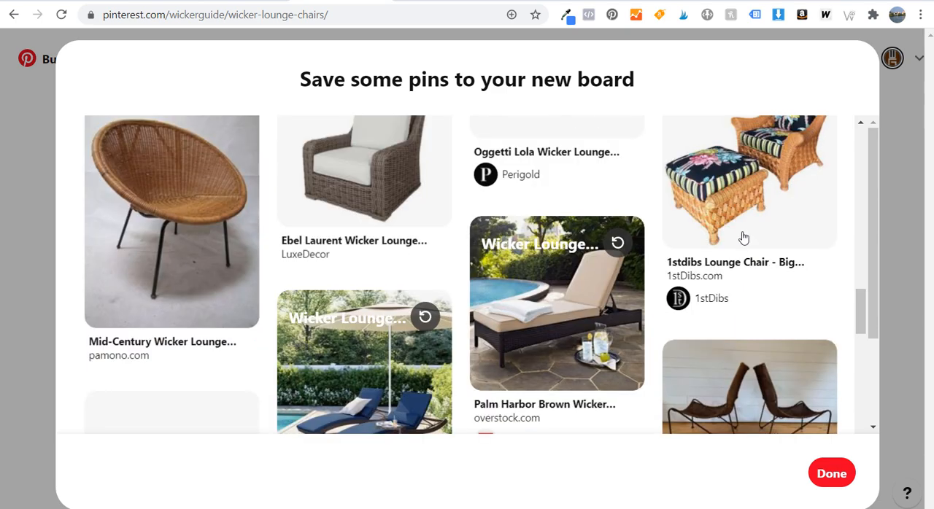
left_click(831, 473)
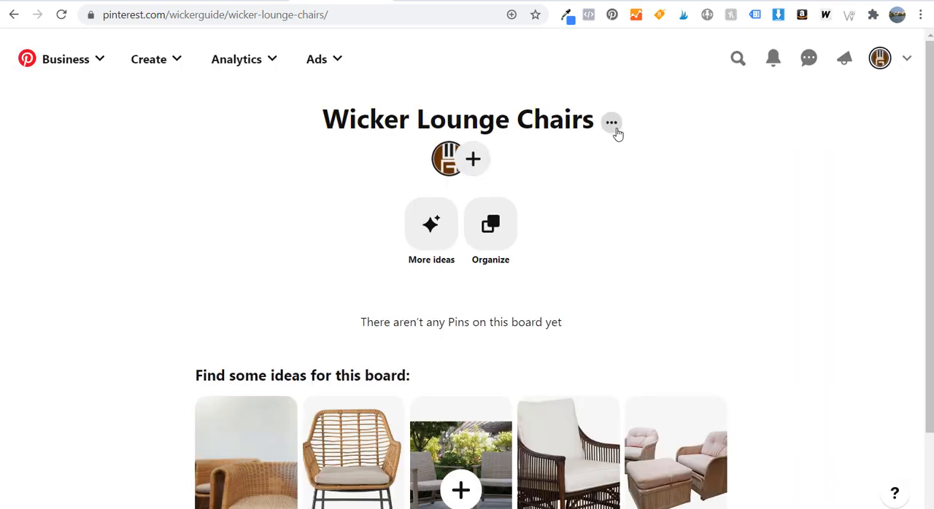
Open the Wicker Lounge Chairs board for editing and select its name text
left_click(617, 128)
left_click(570, 183)
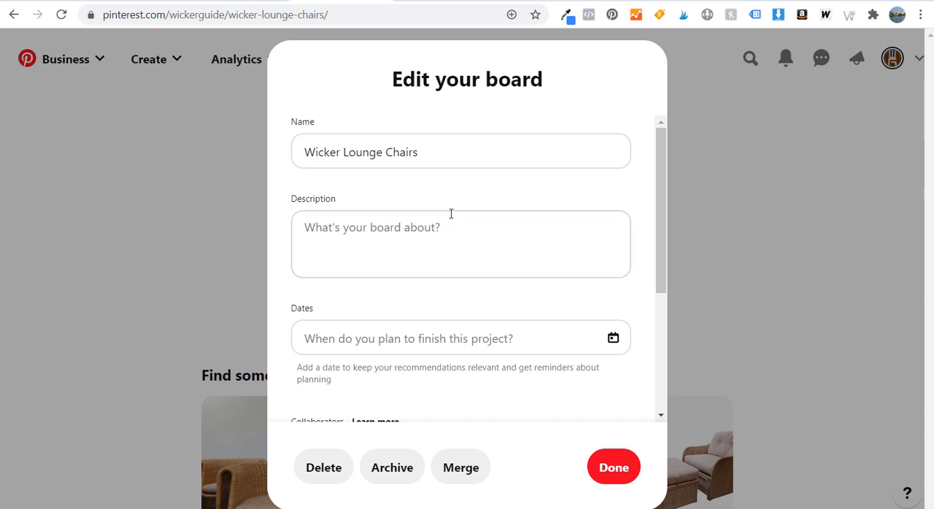
left_click_drag(530, 149, 252, 146)
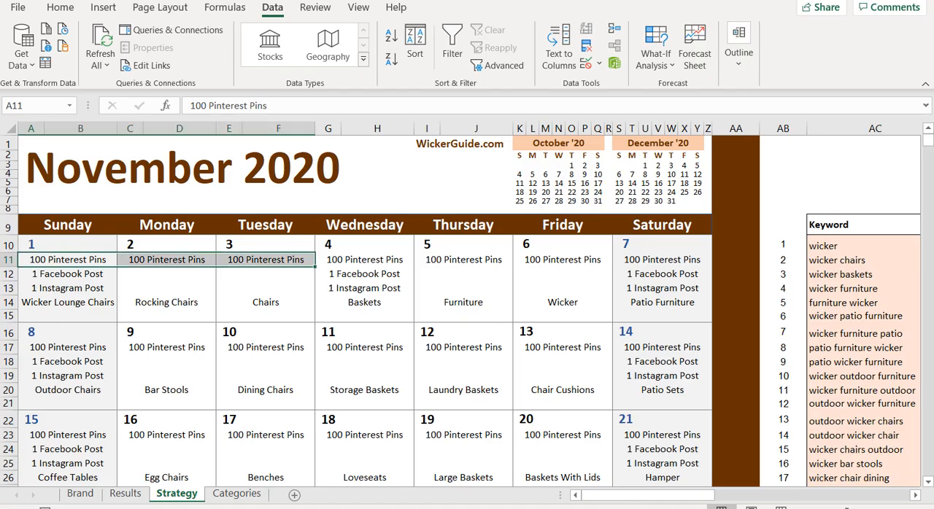
Switch to the Excel Strategy sheet and examine the wicker keywords and their search volumes in the keyword list
left_click_drag(632, 496, 705, 496)
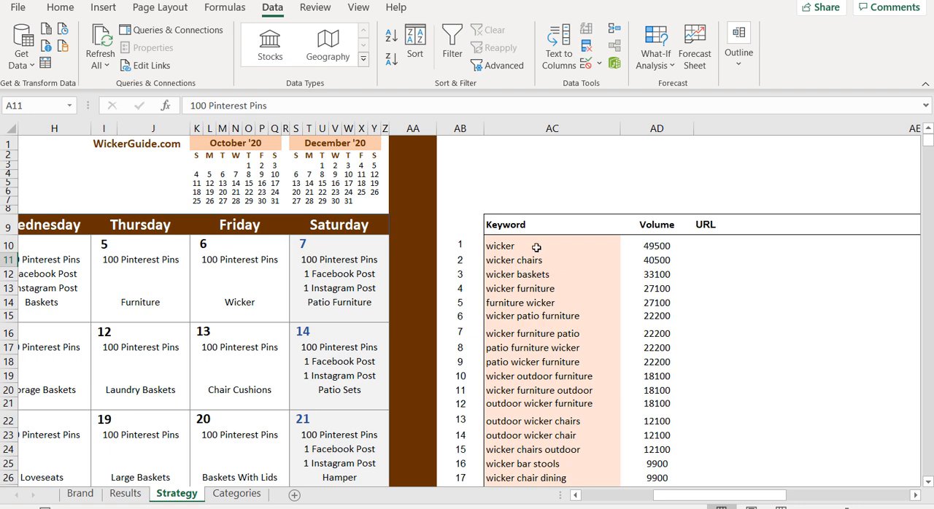
left_click(503, 261)
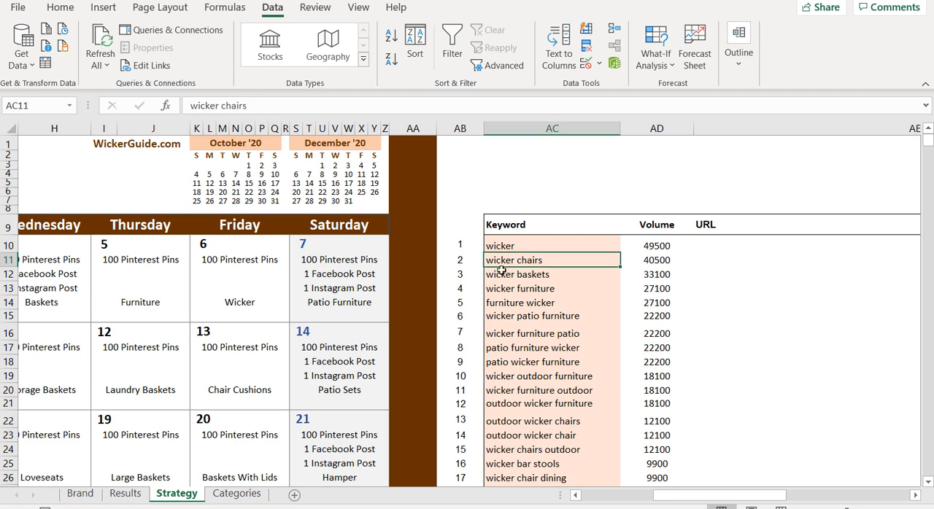
left_click(504, 275)
left_click(503, 290)
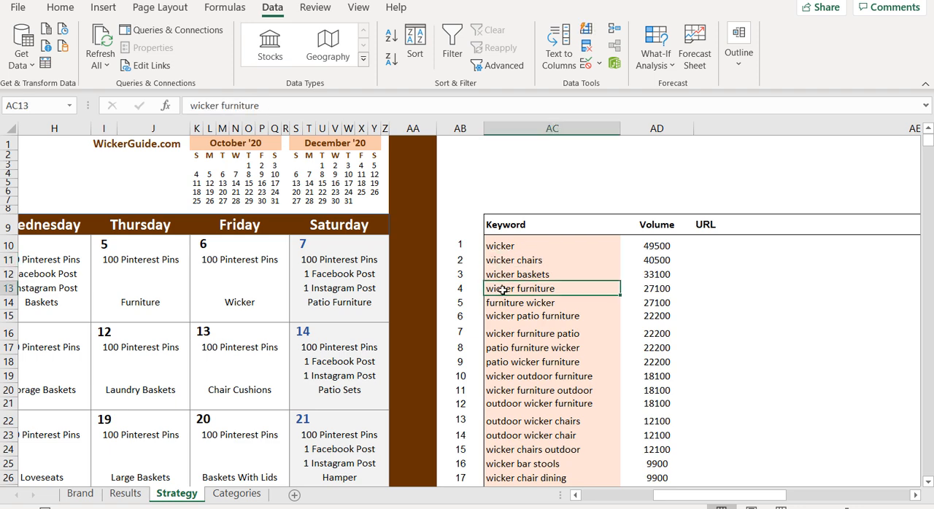
scroll(549, 317, "down", 4)
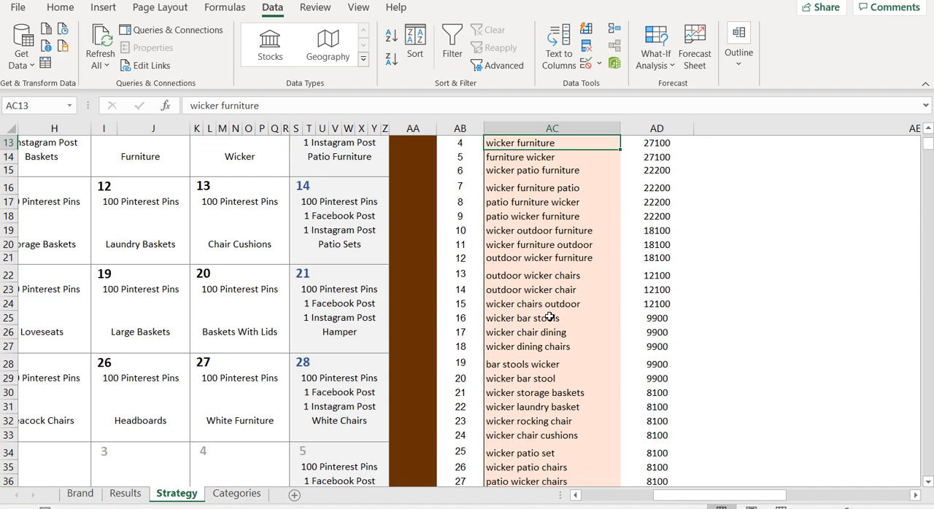
scroll(549, 318, "down", 3)
left_click_drag(538, 219, 672, 447)
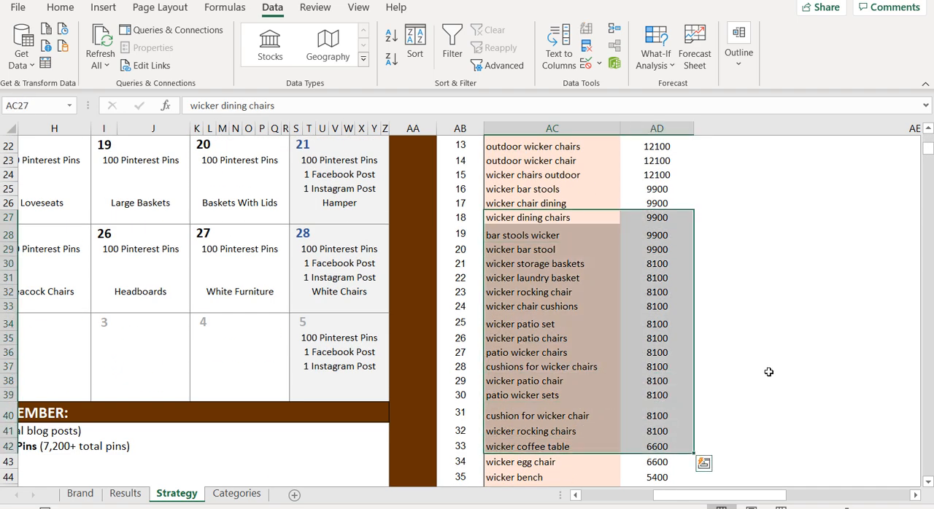
left_click(523, 446)
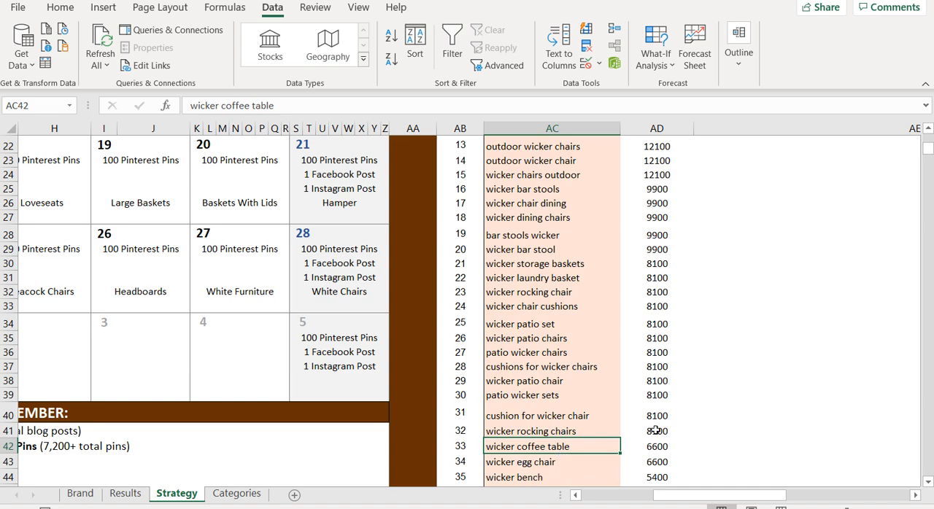
scroll(728, 276, "down", 6)
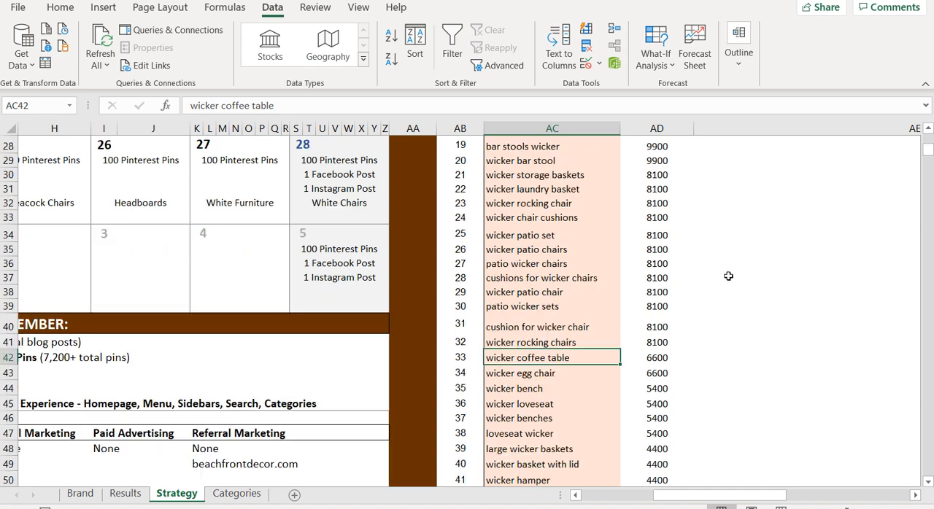
Look through the lower-volume wicker keywords in the list for lounge chair terms such as "outdoor wicker lounge chair"
scroll(718, 268, "down", 3)
scroll(718, 268, "down", 20)
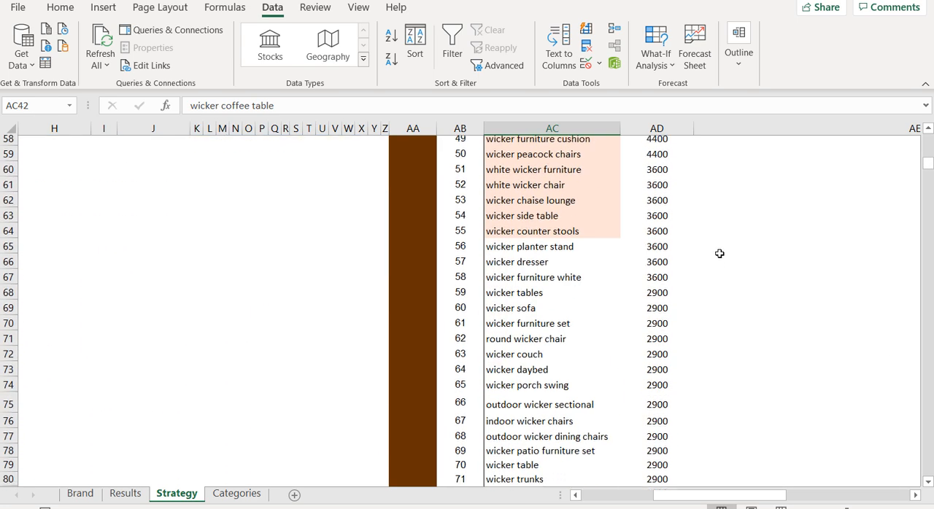
scroll(729, 254, "down", 6)
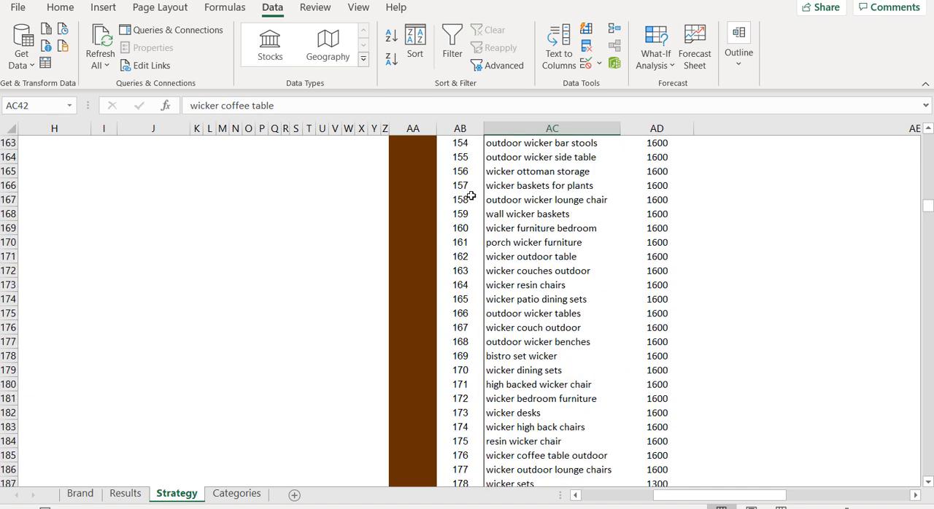
left_click_drag(491, 213, 642, 208)
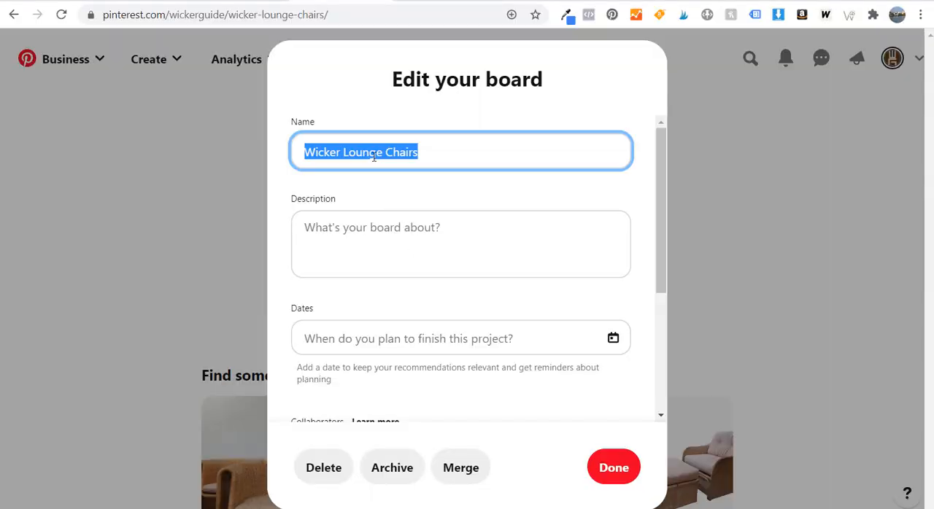
Paste the prepared text about top-rated wicker lounge chairs as the Pinterest board's description, review it, and save the board
left_click(358, 229)
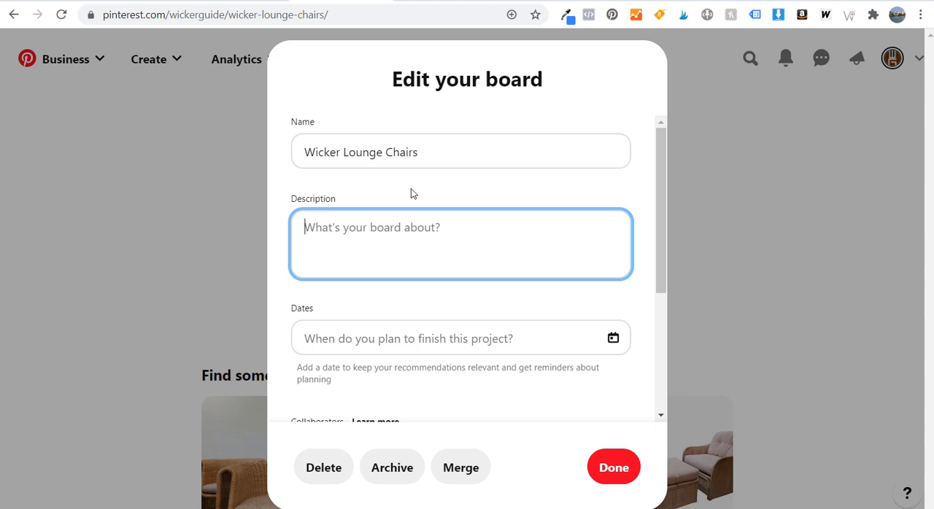
key("ctrl+v")
scroll(460, 221, "up", 3)
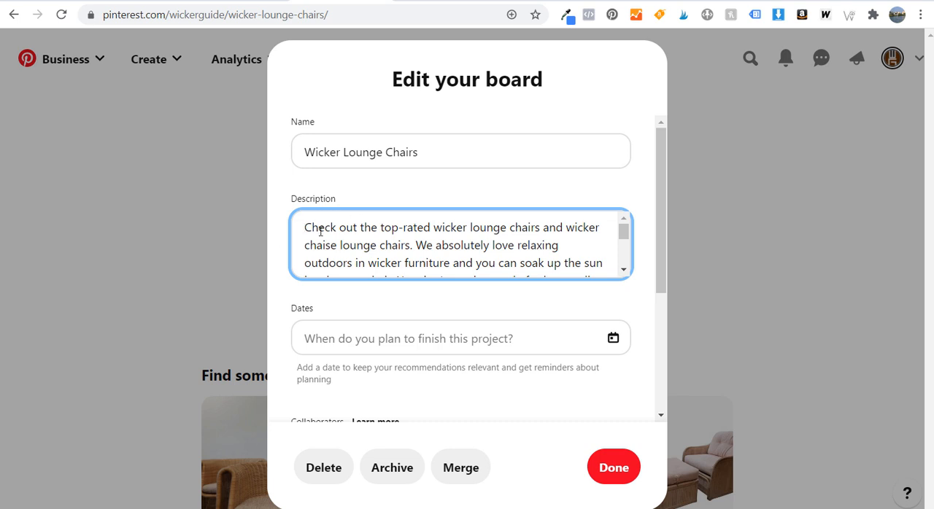
left_click_drag(304, 227, 506, 230)
left_click(503, 229)
scroll(493, 246, "down", 5)
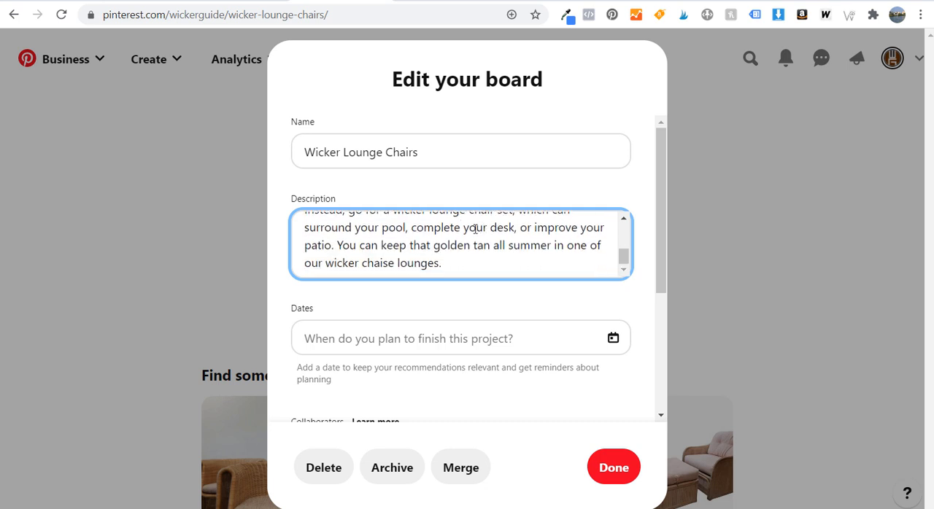
scroll(381, 230, "up", 2)
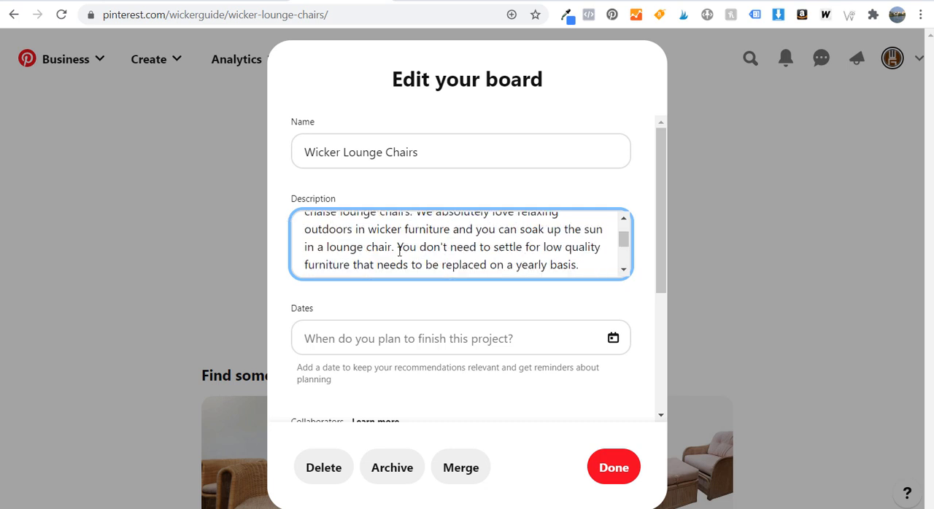
scroll(396, 250, "down", 2)
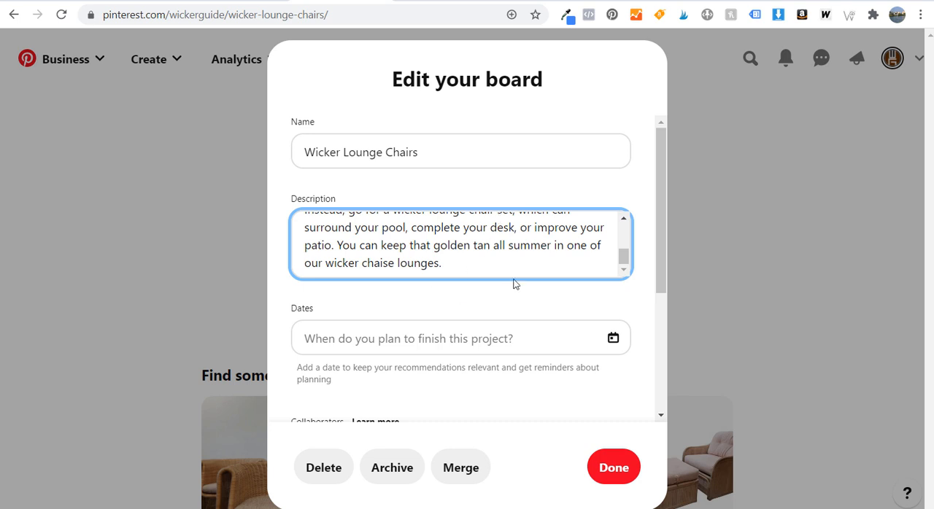
scroll(515, 283, "down", 2)
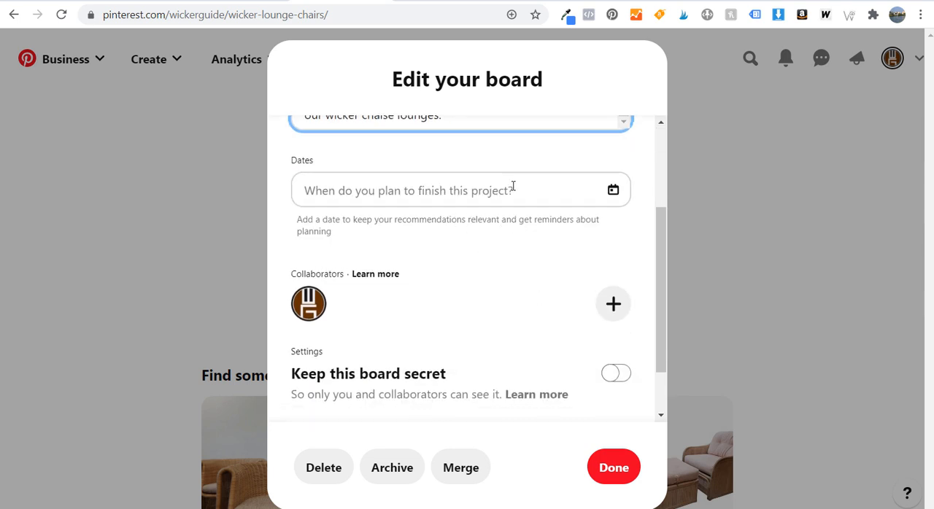
scroll(503, 214, "down", 2)
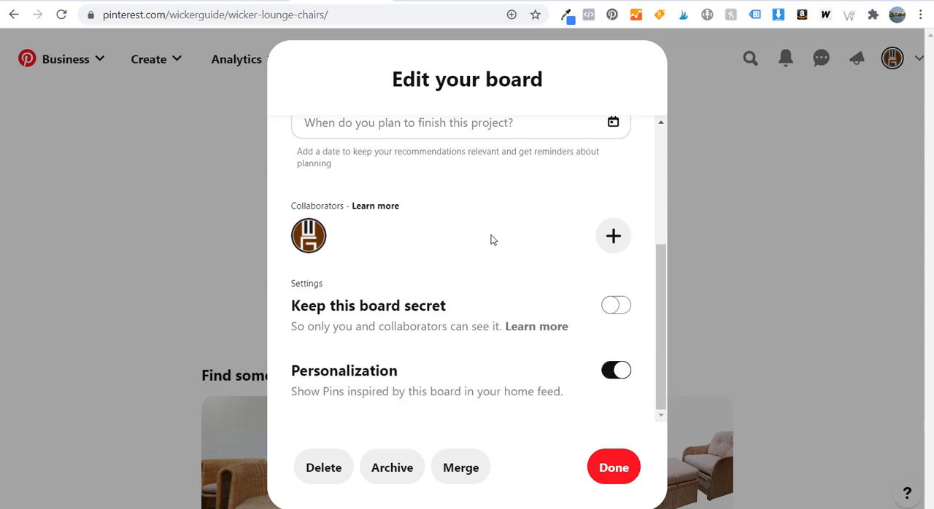
scroll(491, 240, "up", 5)
left_click(612, 470)
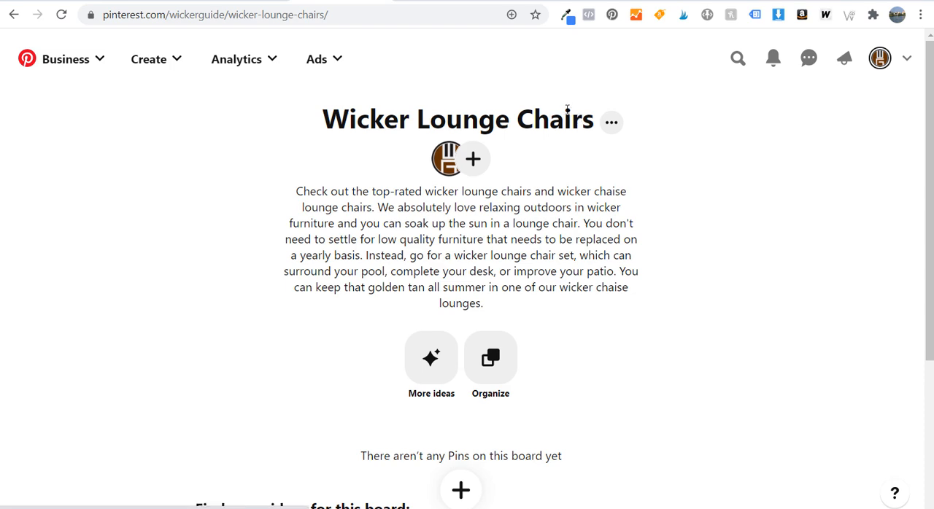
Switch to Tailwind's drafts, refresh the boards list, and add the Wicker Lounge Chairs board to all drafts
left_click(260, 1)
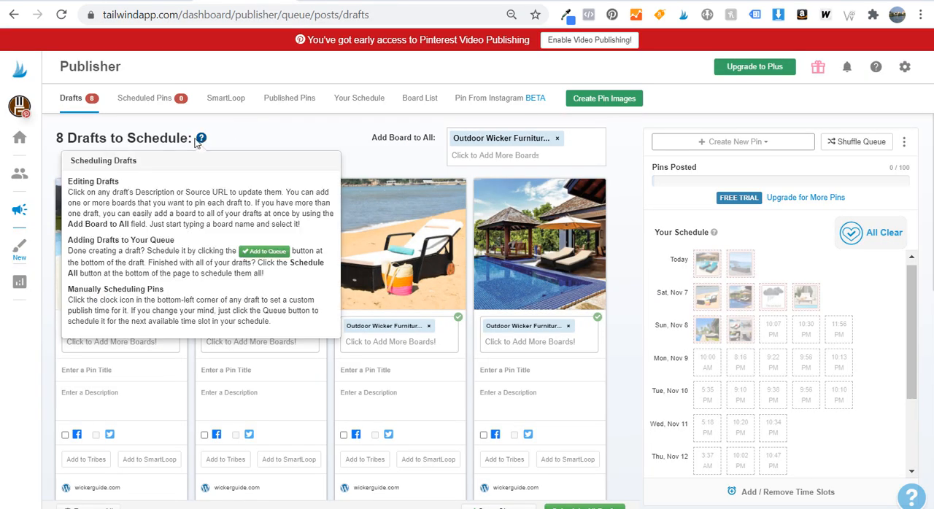
left_click(474, 153)
scroll(497, 219, "down", 5)
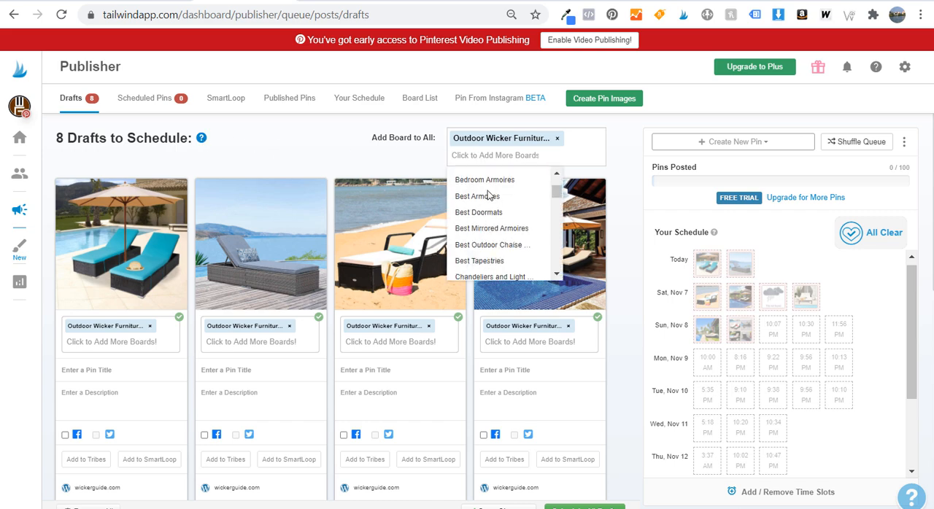
scroll(496, 239, "up", 5)
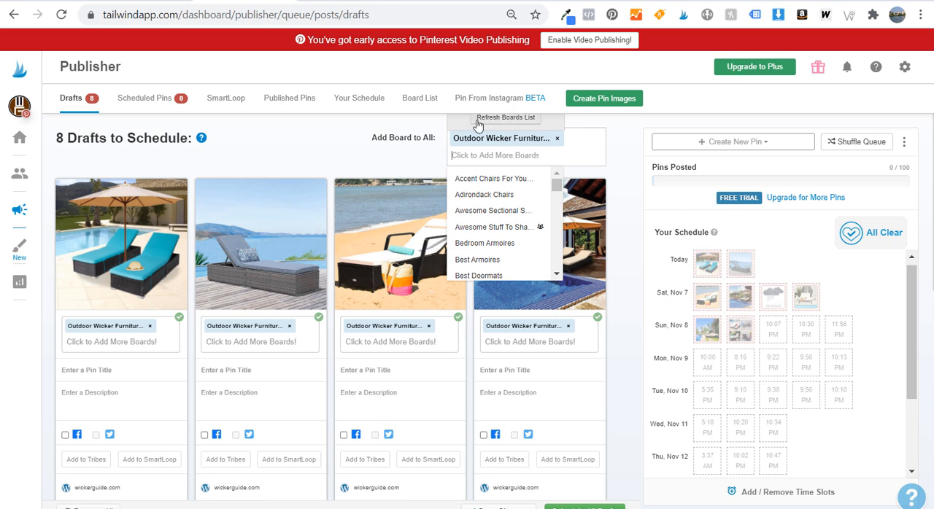
scroll(491, 219, "down", 15)
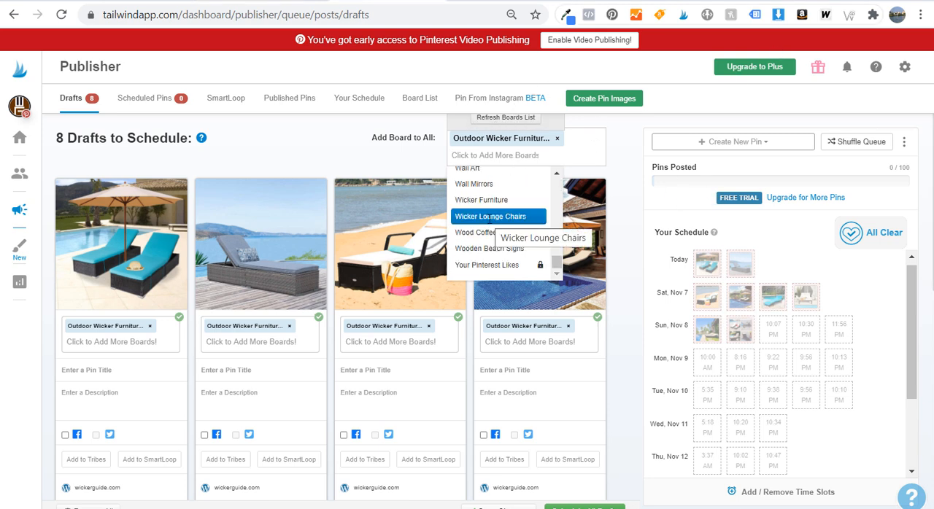
left_click(497, 217)
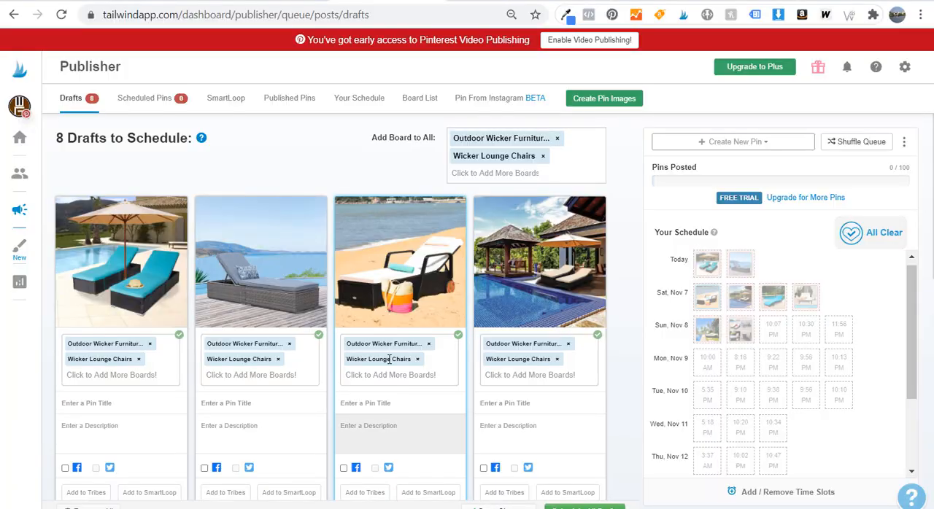
Paste the wicker-lounge-chairs page address as the source URL of the drafts in the first row
scroll(103, 365, "down", 2)
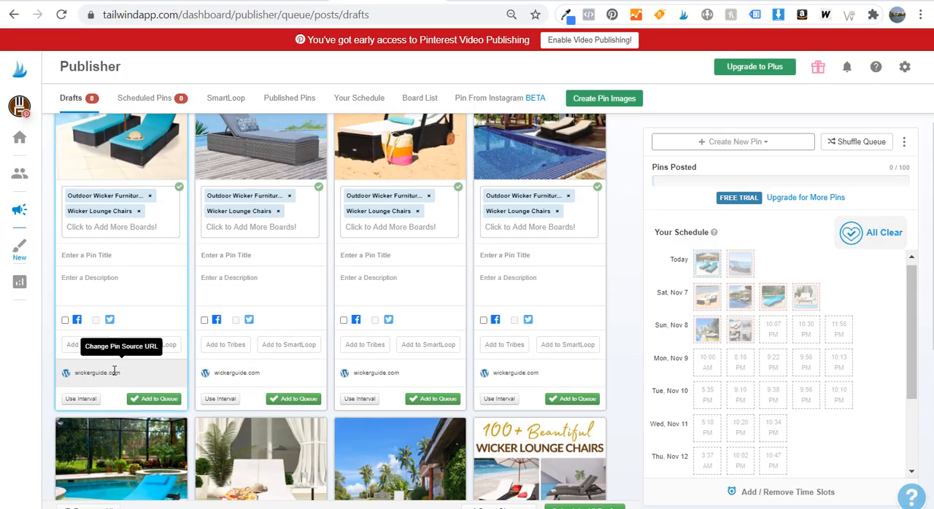
left_click(107, 372)
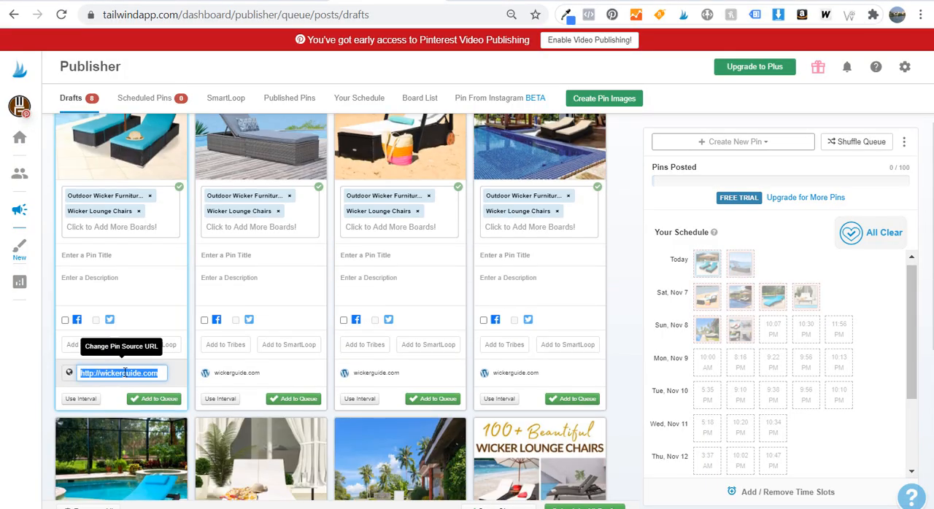
left_click(248, 373)
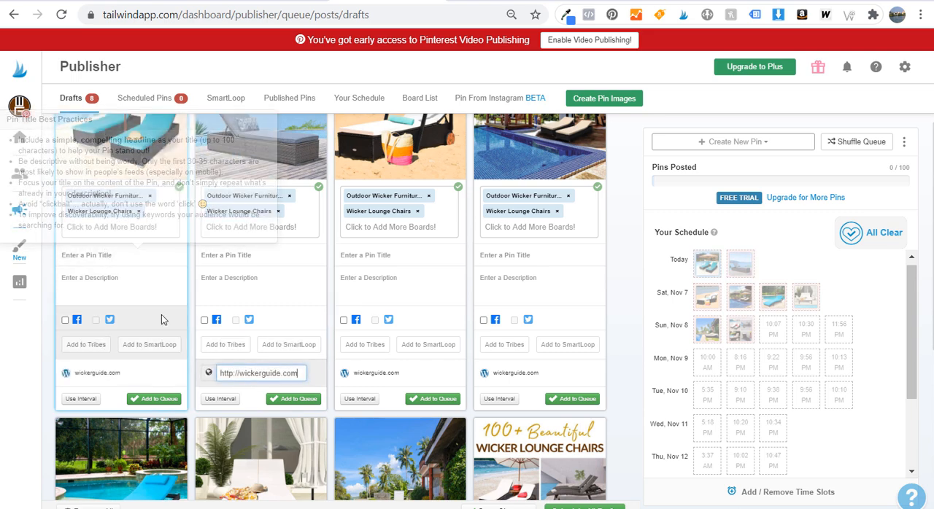
left_click(113, 368)
left_click(249, 373)
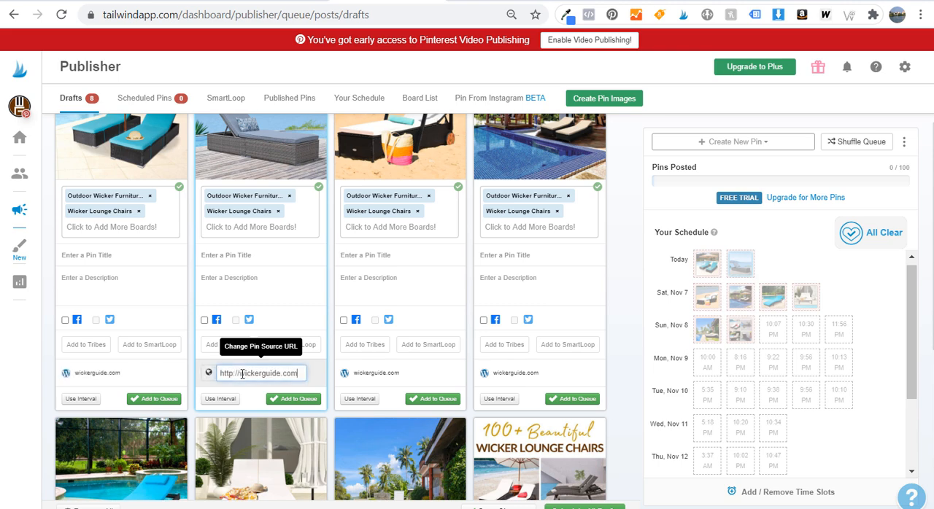
left_click(376, 373)
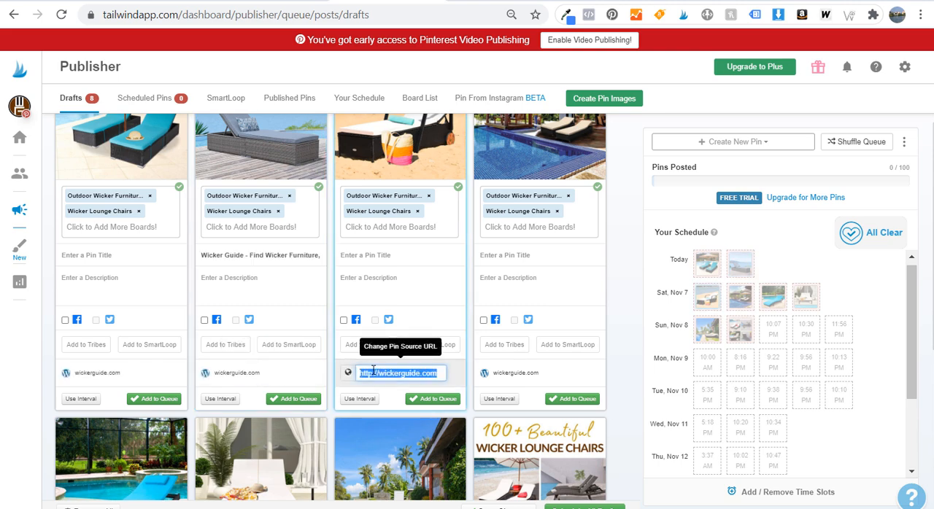
key("ctrl+v")
left_click(522, 373)
key("ctrl+v")
left_click(620, 327)
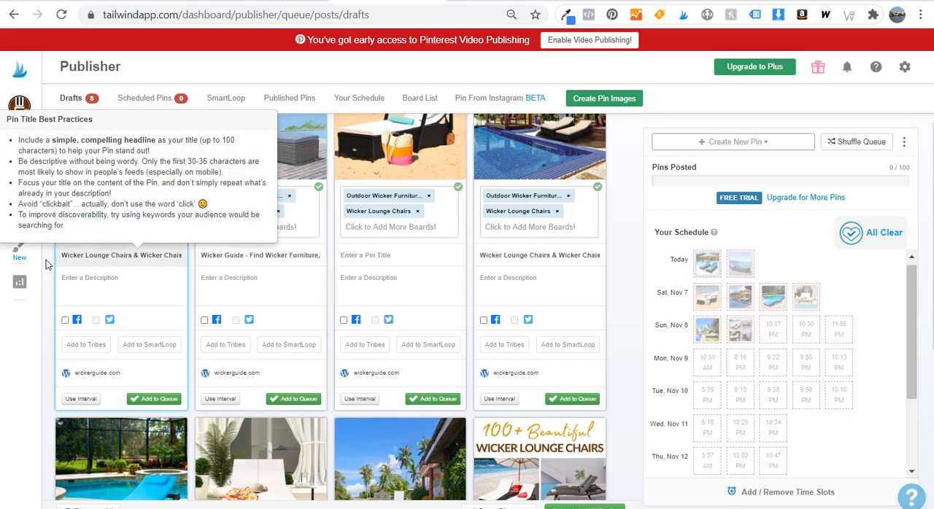
Set the source URLs of the four second-row drafts to the wicker-lounge-chairs page
scroll(301, 305, "down", 4)
scroll(440, 230, "up", 4)
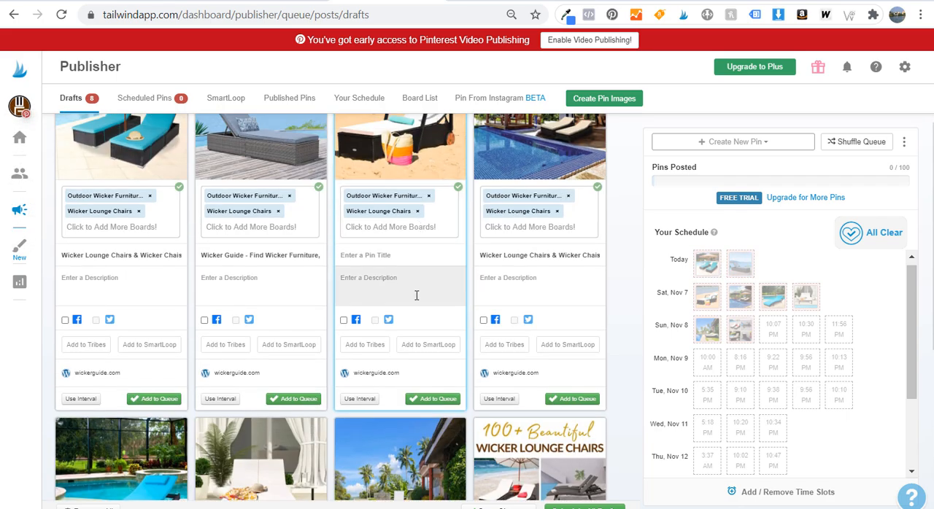
scroll(391, 261, "down", 4)
scroll(168, 318, "up", 3)
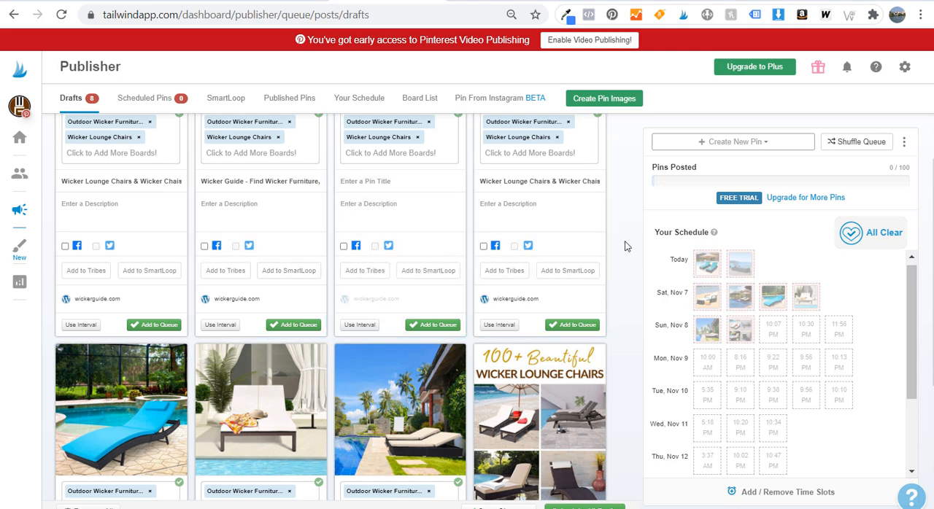
scroll(246, 236, "down", 3)
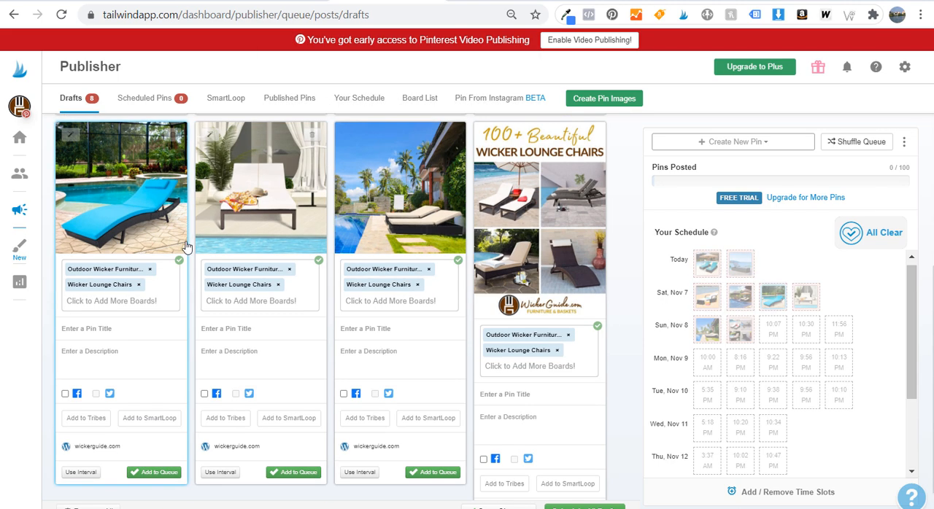
left_click(105, 446)
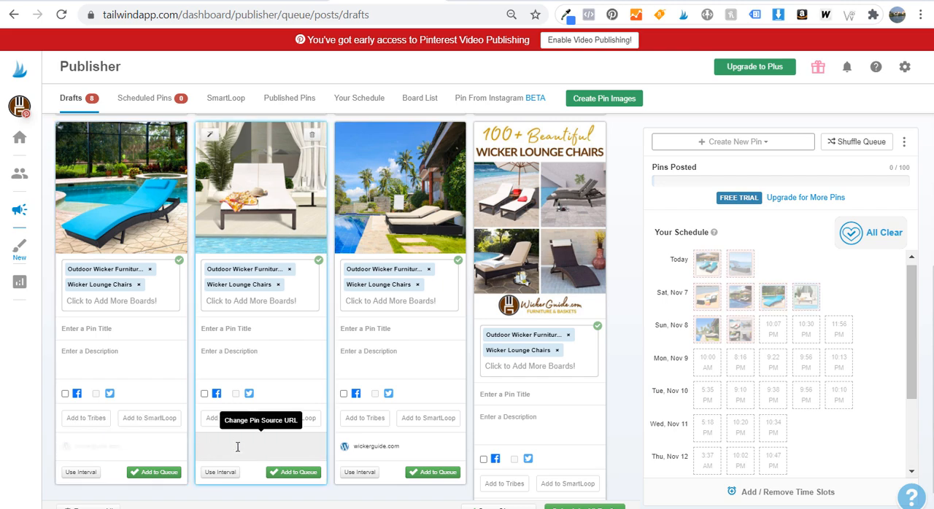
left_click(241, 446)
type("https://wickerguide.com/wicker-lounge-chairs/")
left_click(387, 445)
type("https://wickerguide.com/wicker-lounge-chairs/")
scroll(438, 438, "down", 1)
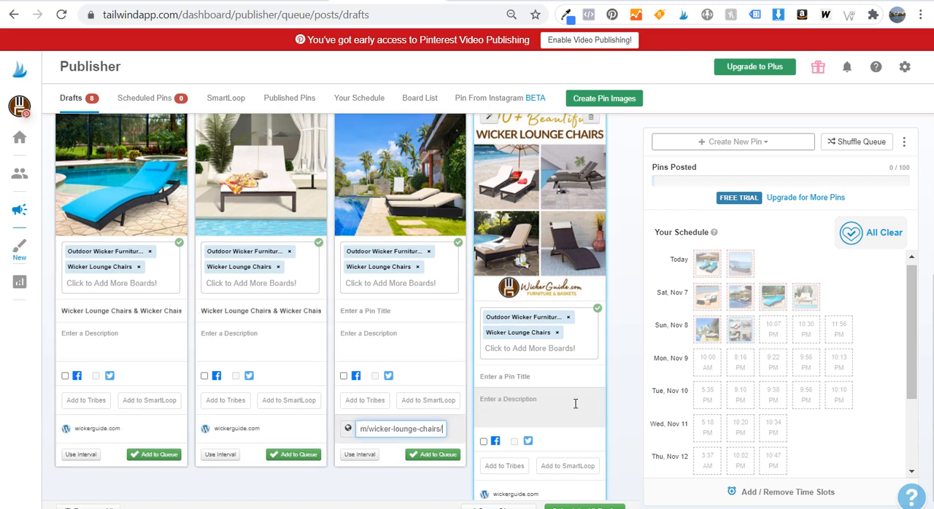
left_click(531, 463)
type("https://wickerguide.com/wicker-lounge-chairs/")
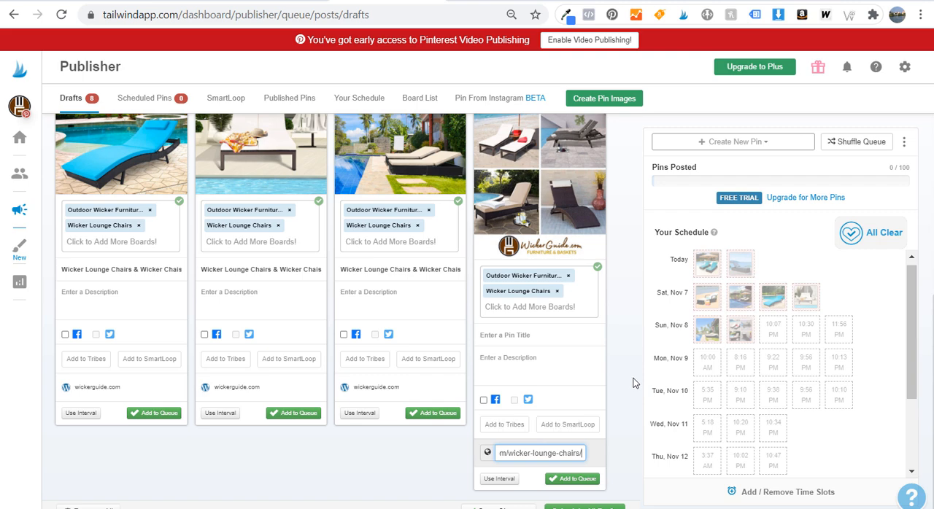
Describe the first draft as "100+ Wicker Lounge Chairs for Sale! Discover the top-rated wicker chaise lounge chairs so you can relax outdoors all summer long."
scroll(632, 365, "up", 1)
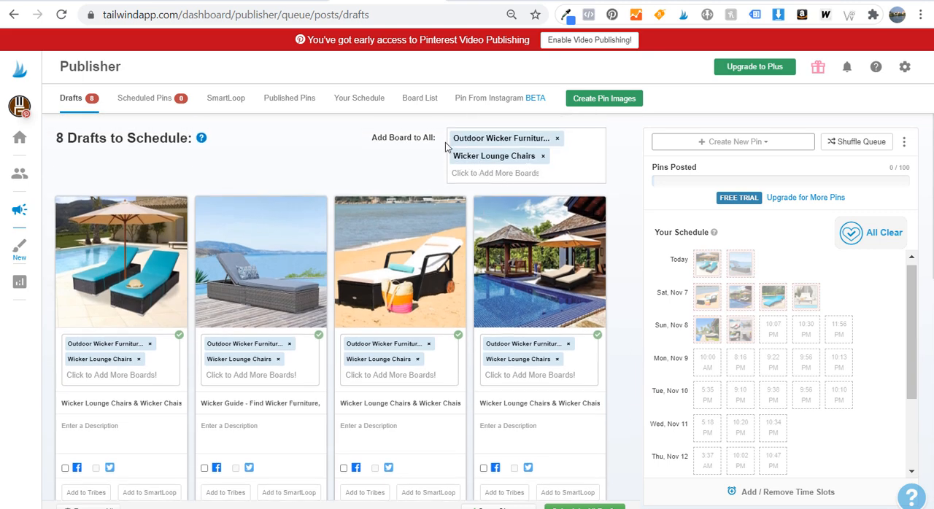
scroll(419, 152, "down", 2)
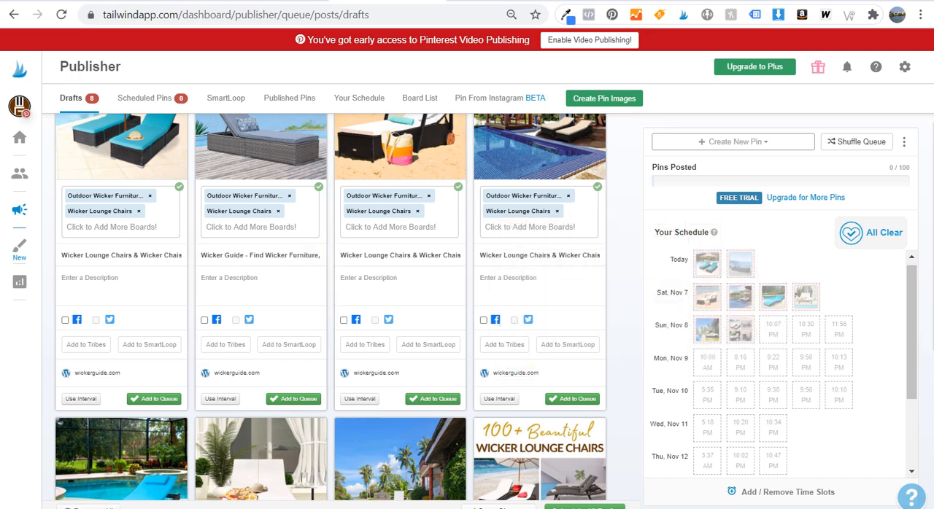
left_click(167, 259)
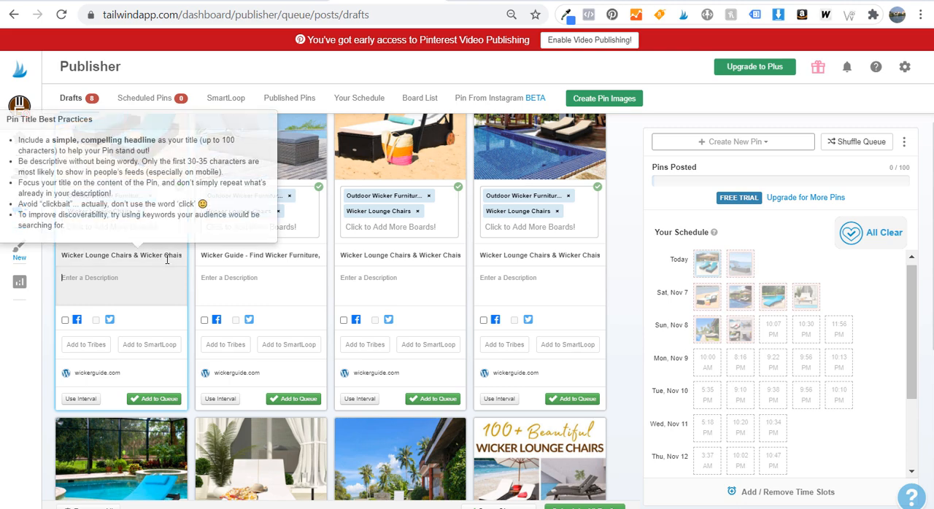
type("100")
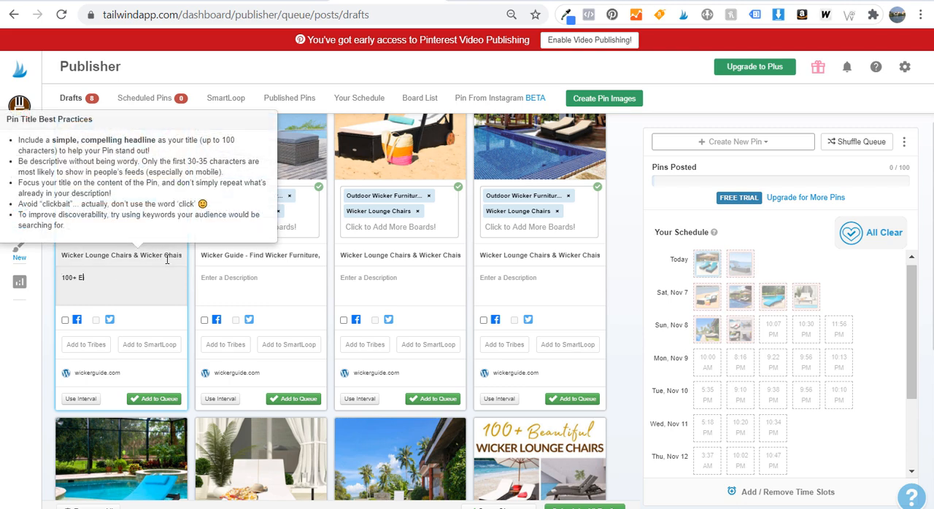
type("+")
type("Wicker Lounge Chairs for Sale! Discover the top-rated wicker chaise lounge chairs so you can relax outdoors all summer long")
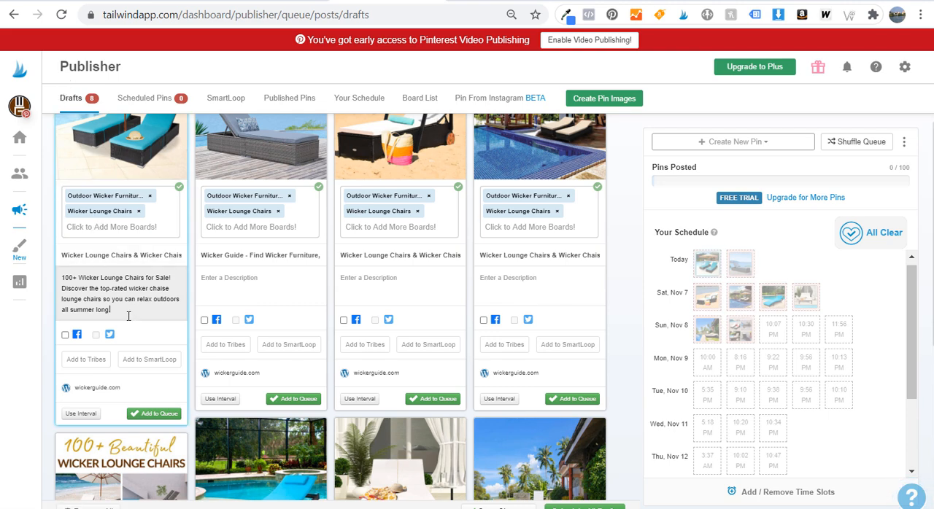
Copy the first draft's description into all the remaining drafts
left_click_drag(129, 316, 61, 278)
key("ctrl+c")
left_click(211, 277)
key("ctrl+v")
left_click(411, 282)
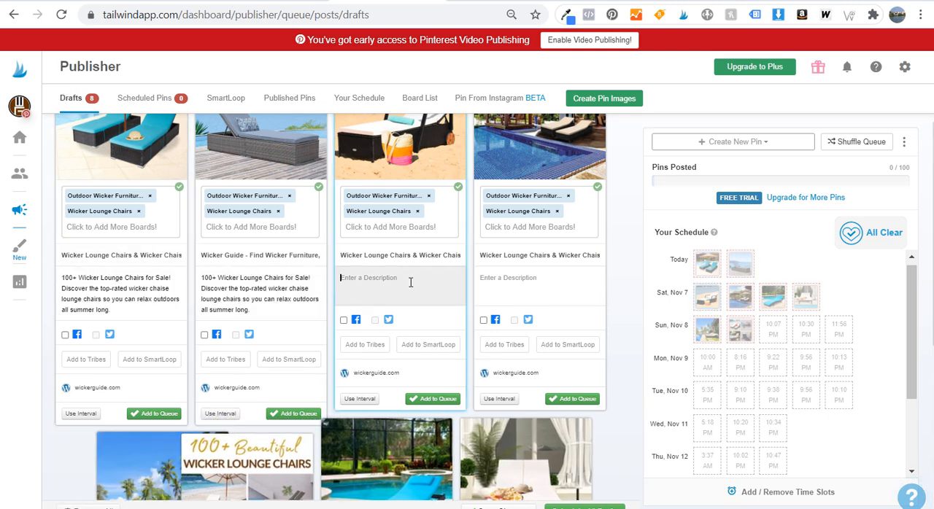
key("ctrl+v")
left_click(513, 283)
key("ctrl+v")
scroll(513, 282, "down", 4)
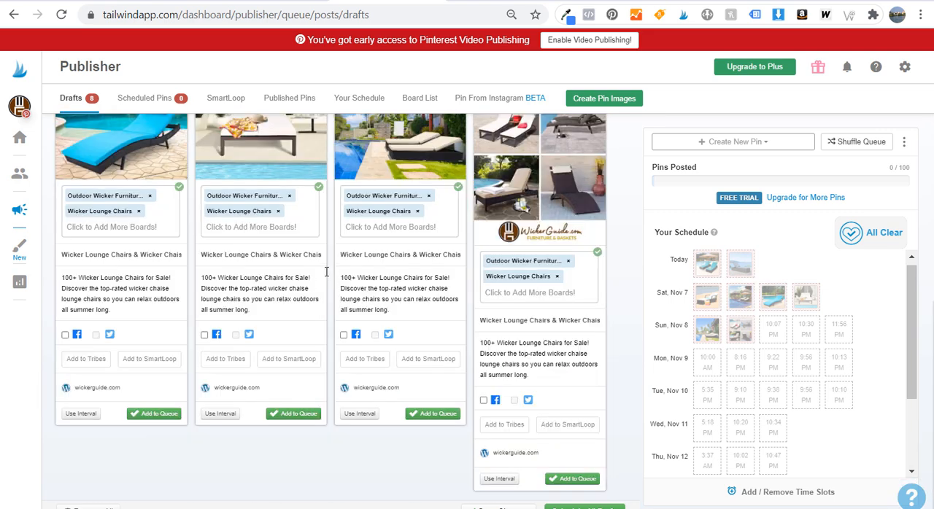
Schedule all the wicker lounge chair drafts by adding them to the queue together
scroll(343, 271, "up", 6)
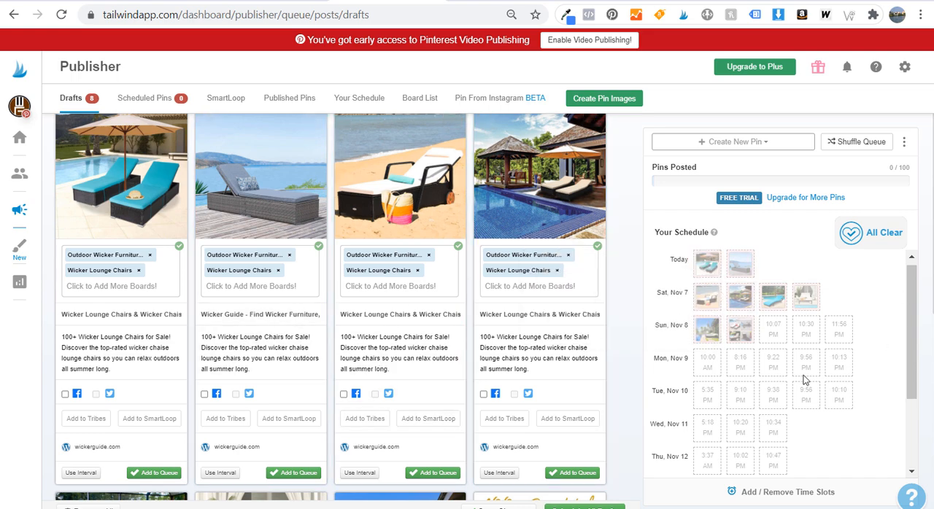
left_click(600, 504)
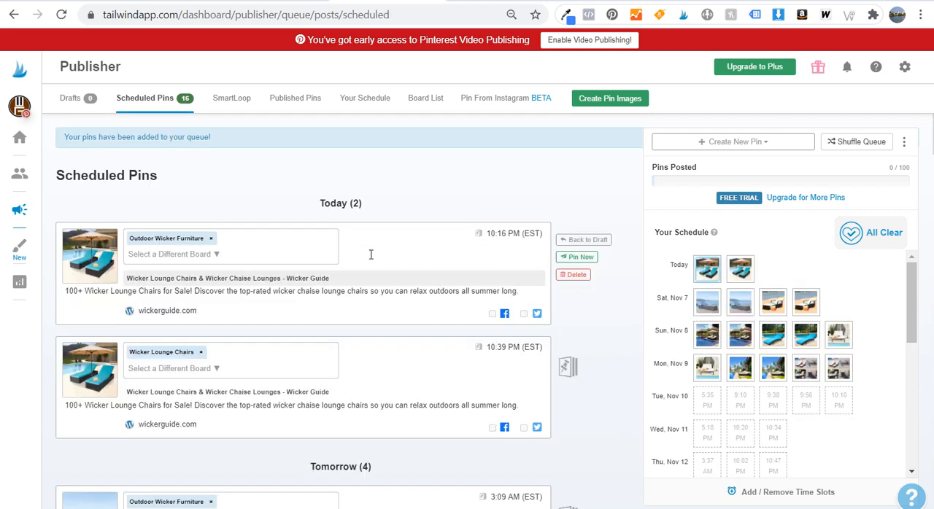
Review the scheduled pins by day, board and time slot, and preview the "100+ Beautiful Wicker Lounge Chairs" pin image at full size
scroll(321, 293, "down", 5)
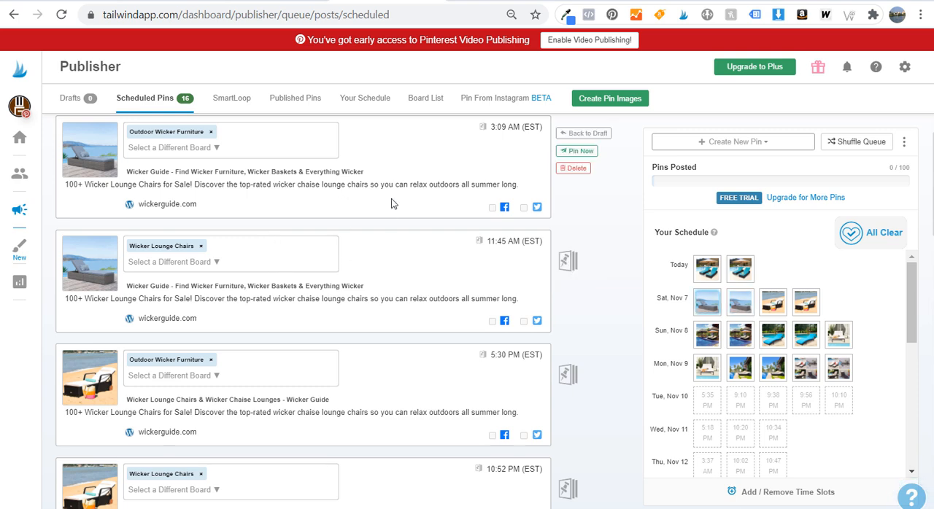
scroll(394, 187, "up", 2)
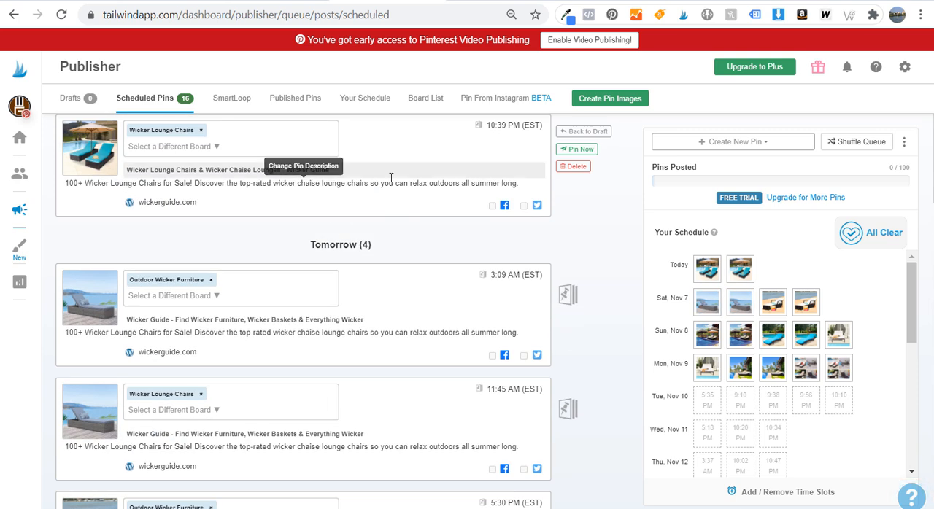
scroll(343, 263, "up", 3)
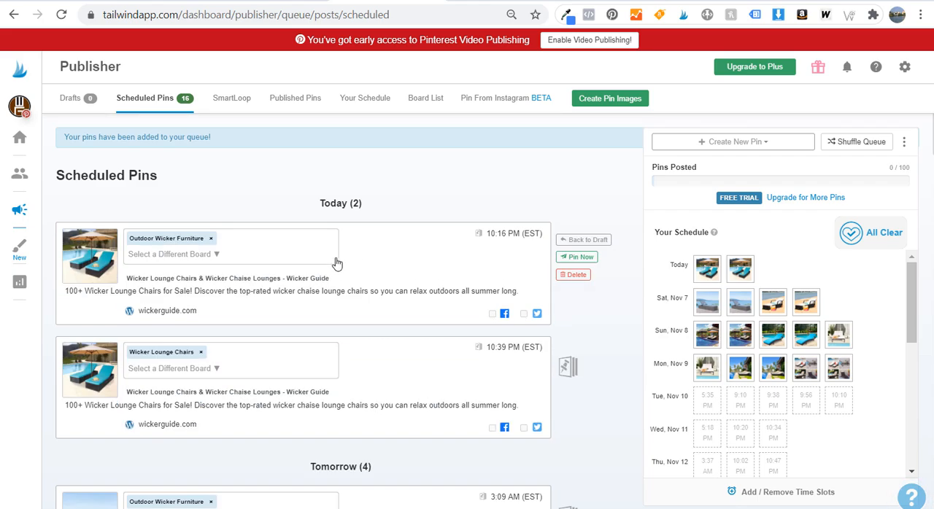
scroll(332, 252, "down", 4)
scroll(330, 246, "down", 15)
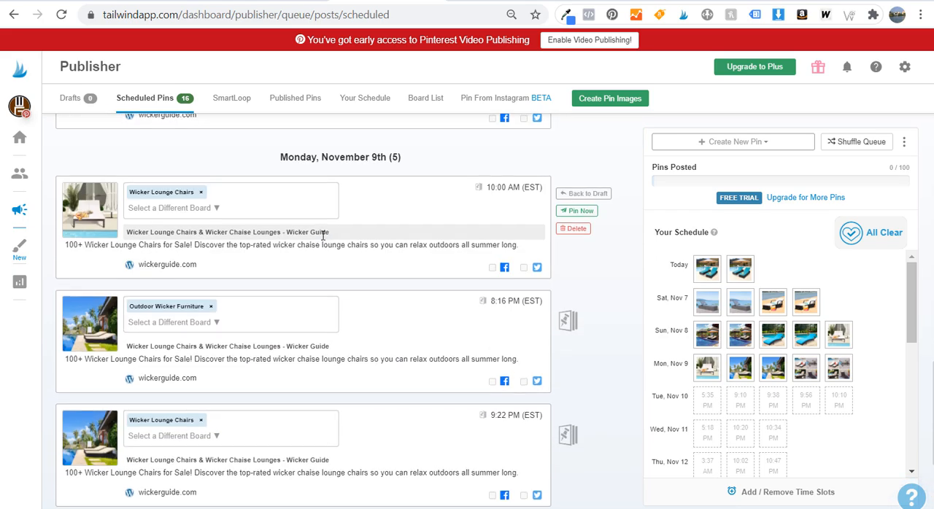
left_click(93, 290)
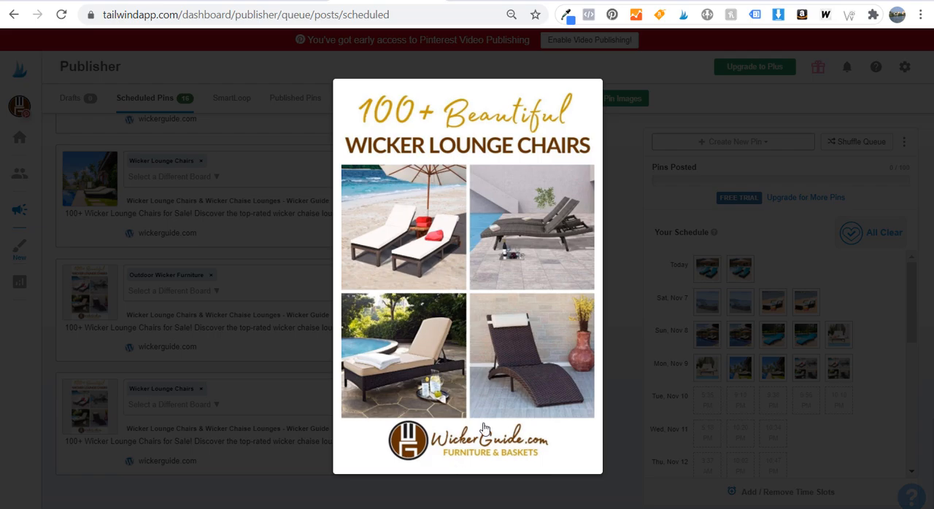
left_click(581, 423)
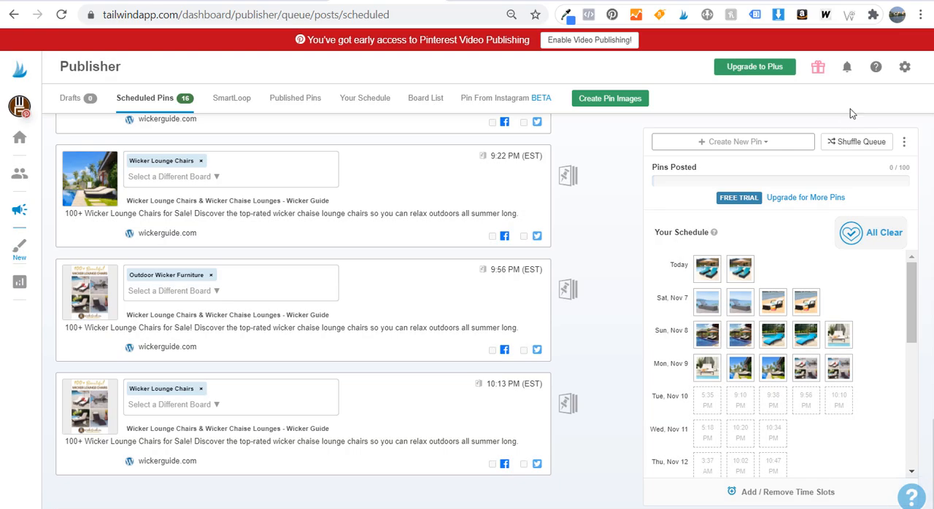
Shuffle the queue of scheduled pins and confirm the shuffle
left_click(847, 141)
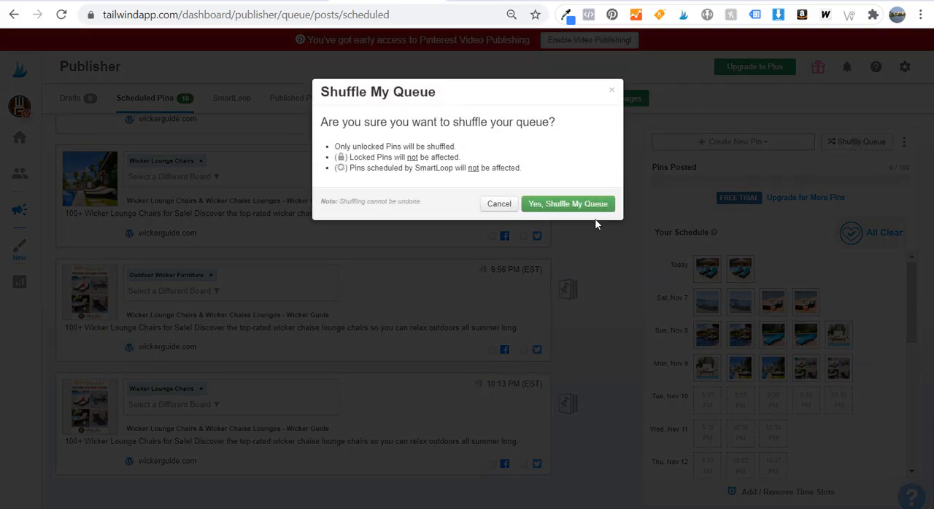
left_click(569, 204)
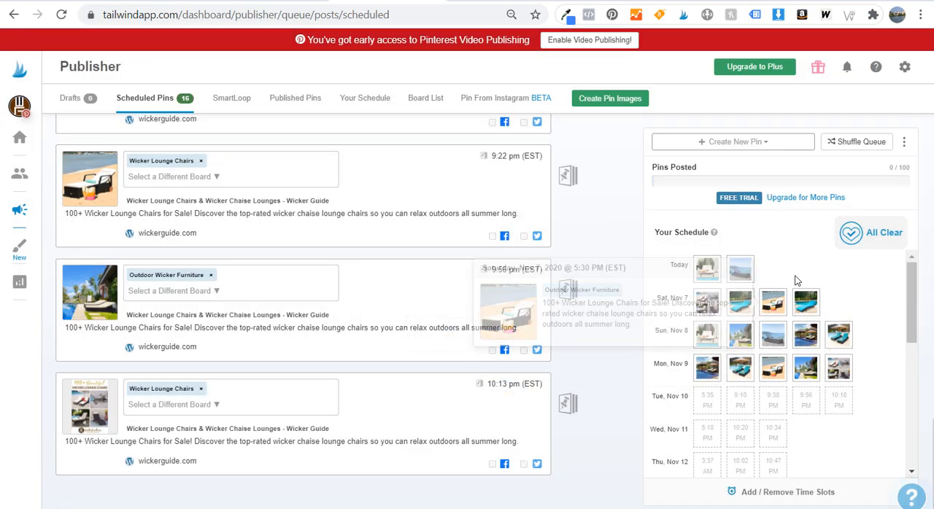
Publish the Wicker Lounge Chairs board pin scheduled for Monday, November 9 at 8:16 pm immediately
left_click(905, 144)
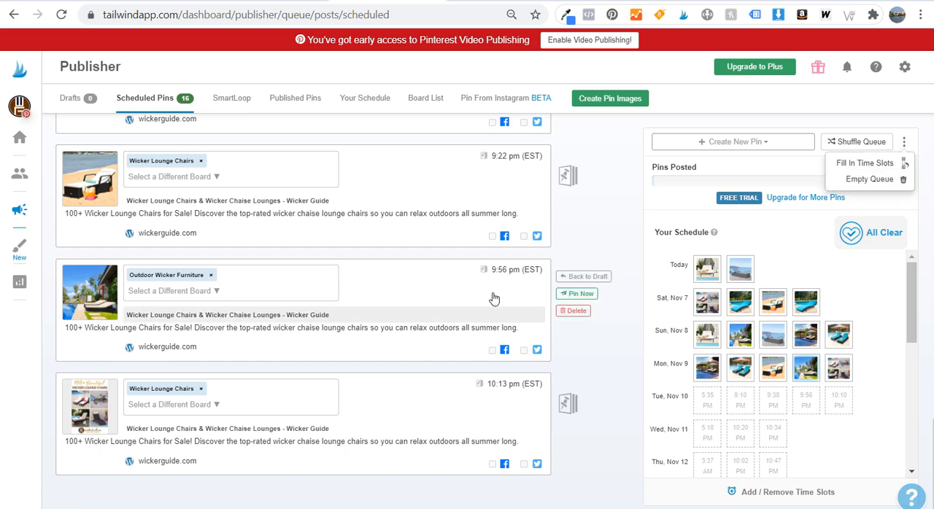
scroll(377, 199, "up", 2)
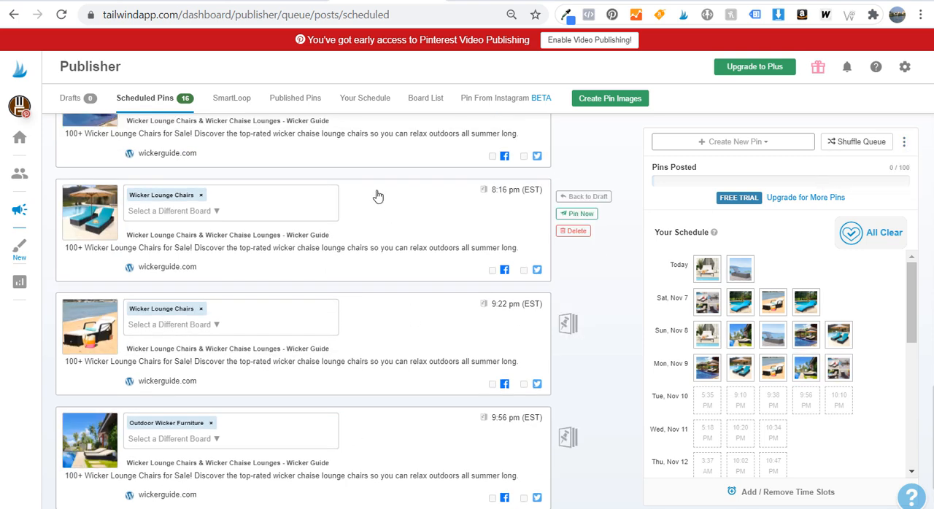
left_click(576, 215)
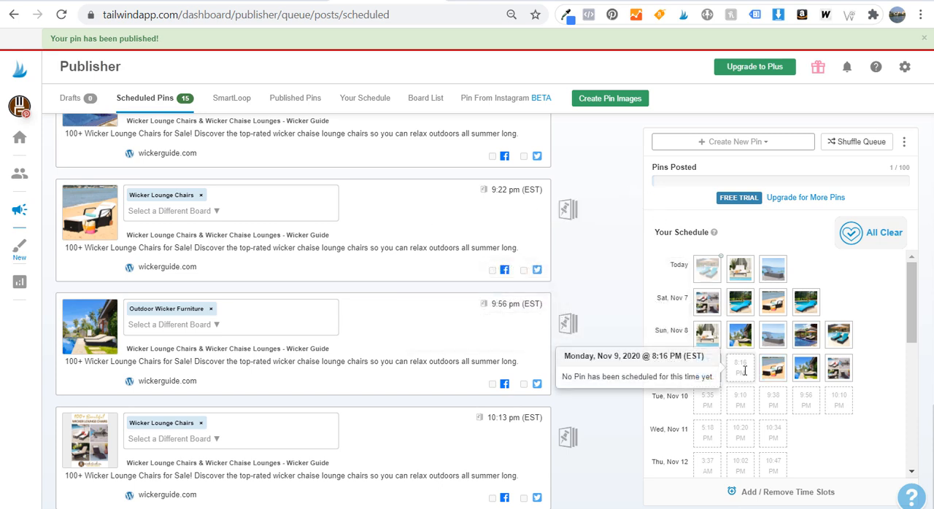
Fill in the empty time slots so the remaining scheduled pins shift up in the queue
left_click(904, 141)
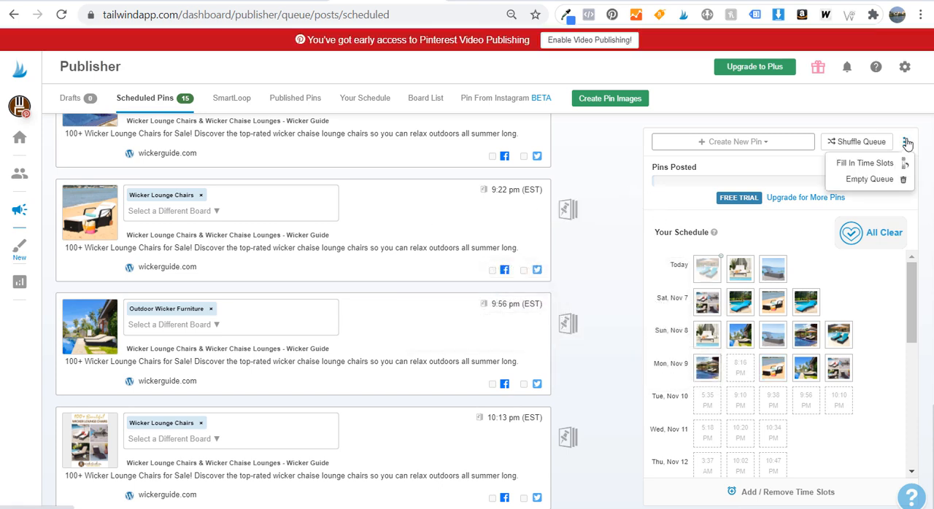
left_click(870, 164)
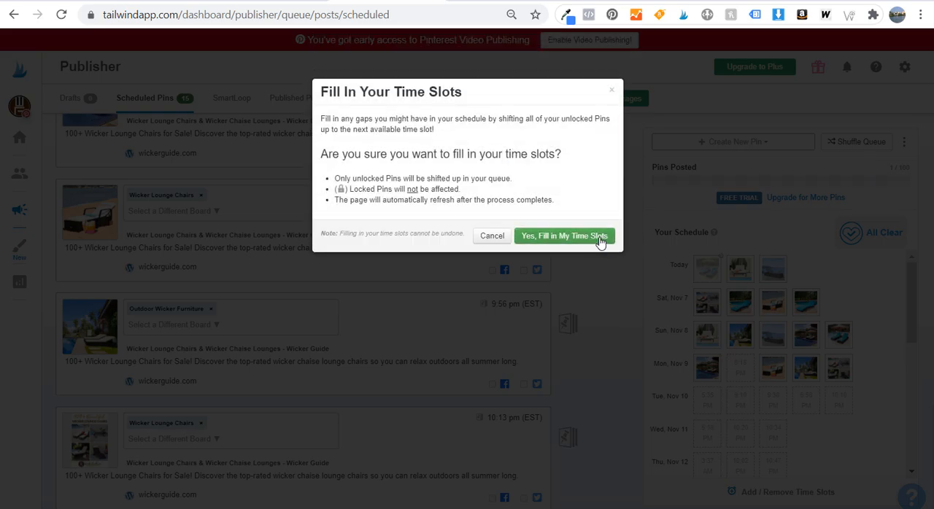
left_click(597, 235)
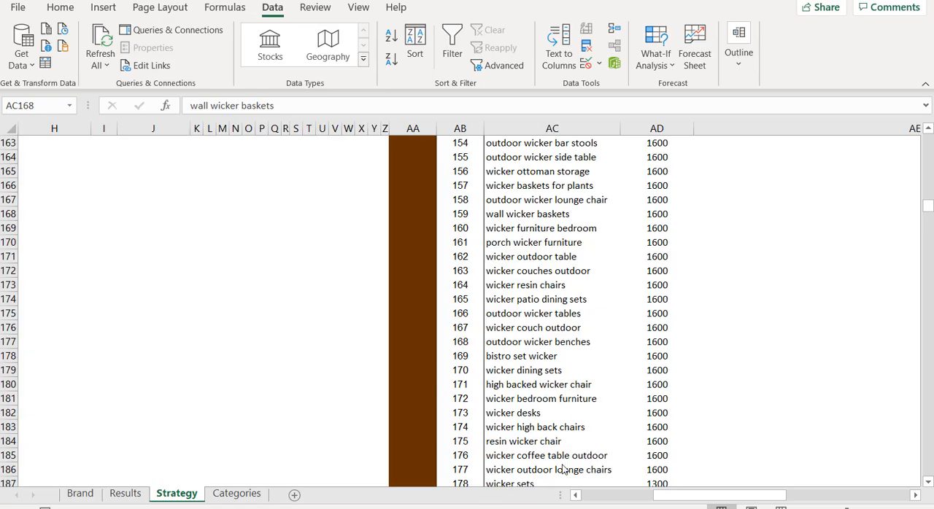
Examine the highest-volume keywords in the Excel Strategy sheet, highlighting the Volume column and the "wicker baskets" row
scroll(737, 219, "up", 20)
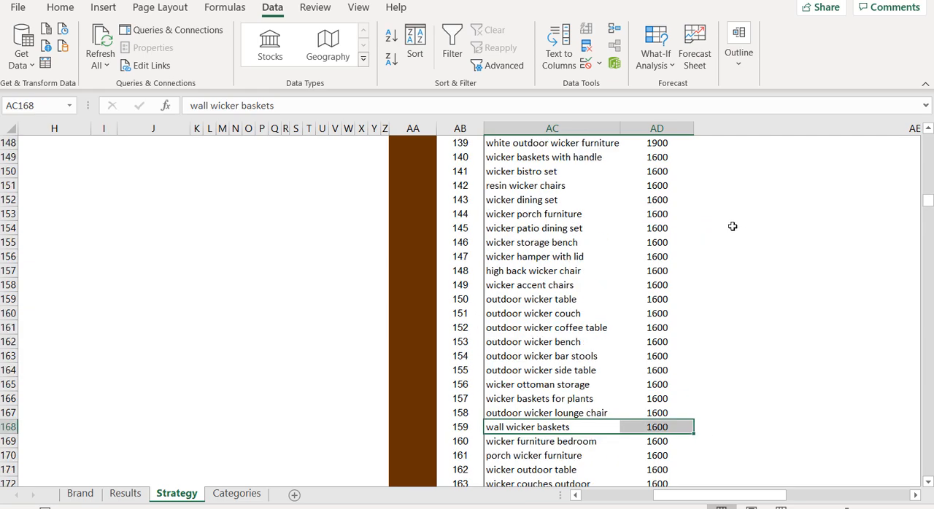
scroll(748, 200, "up", 20)
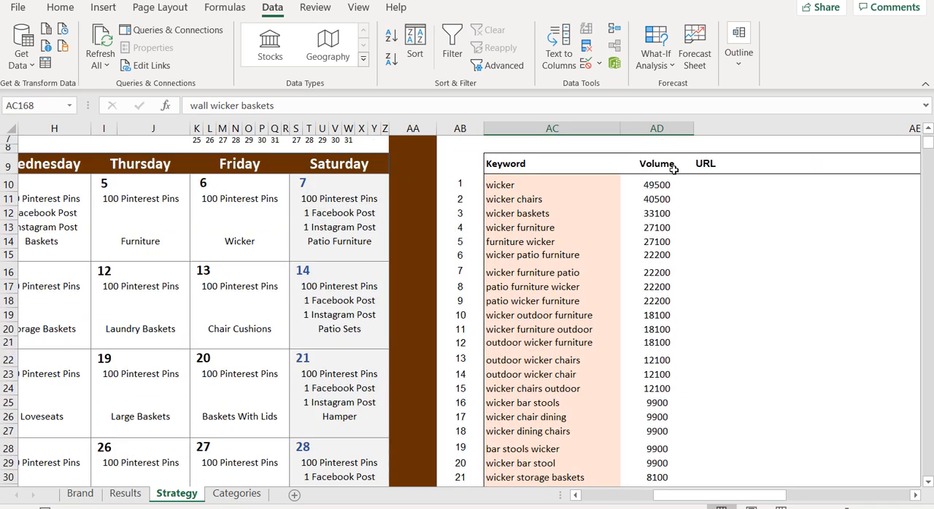
left_click_drag(675, 166, 631, 403)
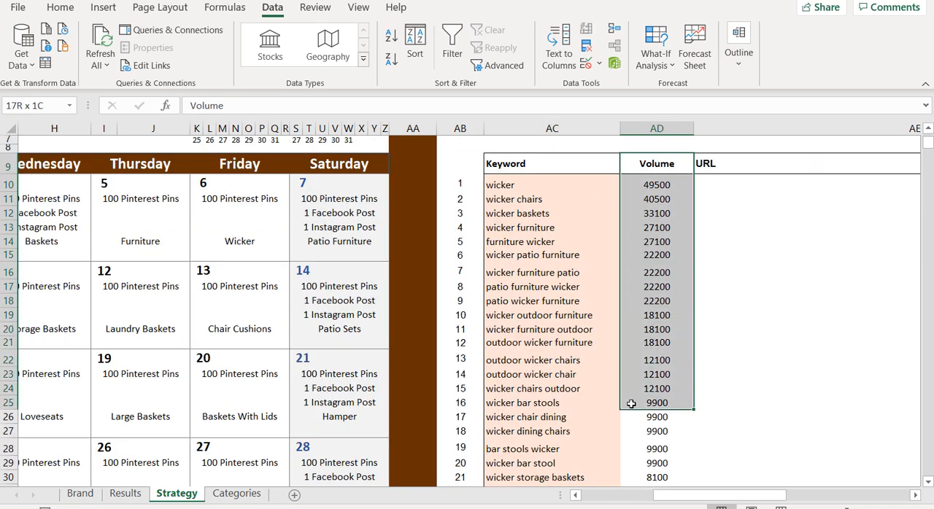
left_click(770, 285)
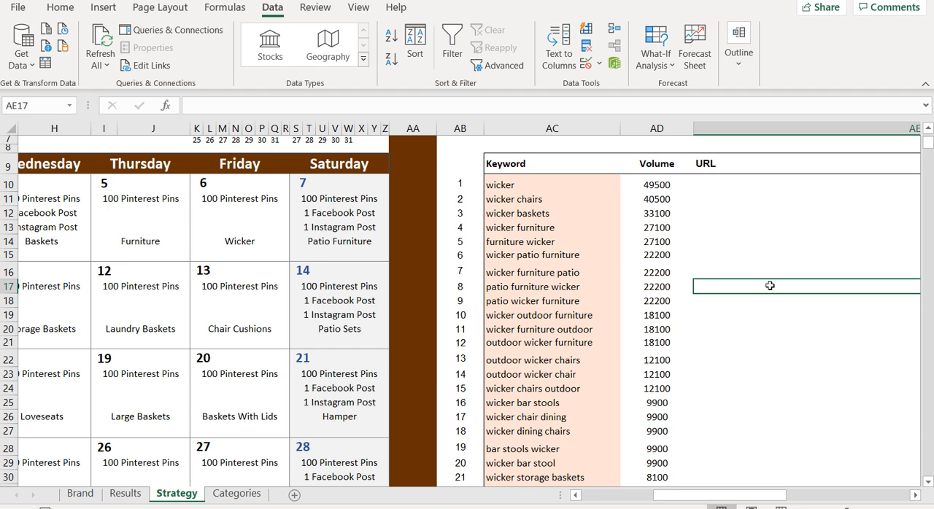
left_click_drag(546, 213, 643, 213)
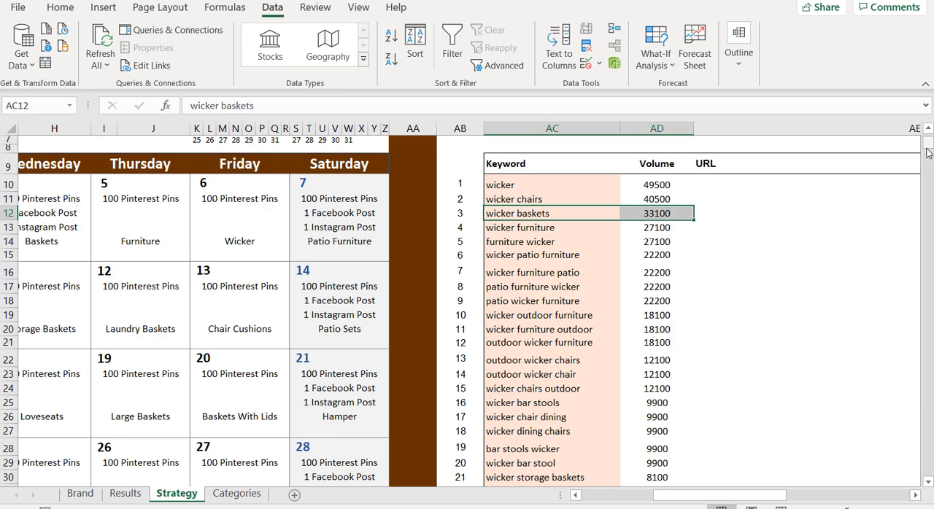
Examine the low-volume keywords far down the list, such as "wicker bar chair" and "wicker fan chair"
left_click_drag(928, 143, 924, 400)
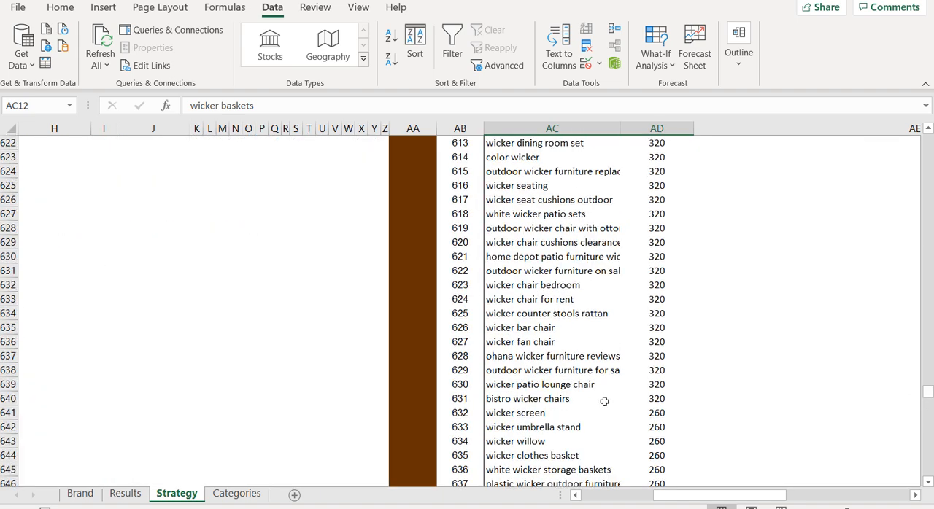
left_click_drag(532, 332, 659, 340)
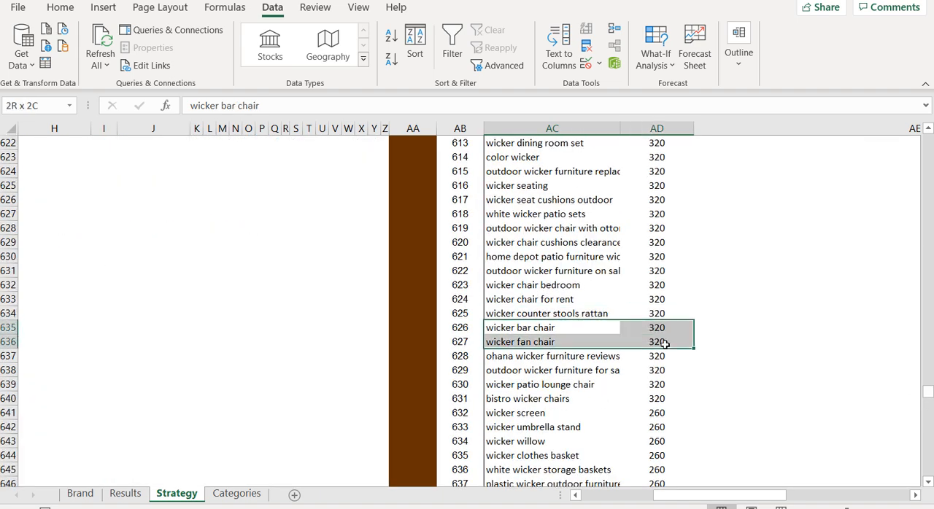
left_click(576, 344)
left_click_drag(520, 335, 555, 338)
scroll(512, 228, "up", 2)
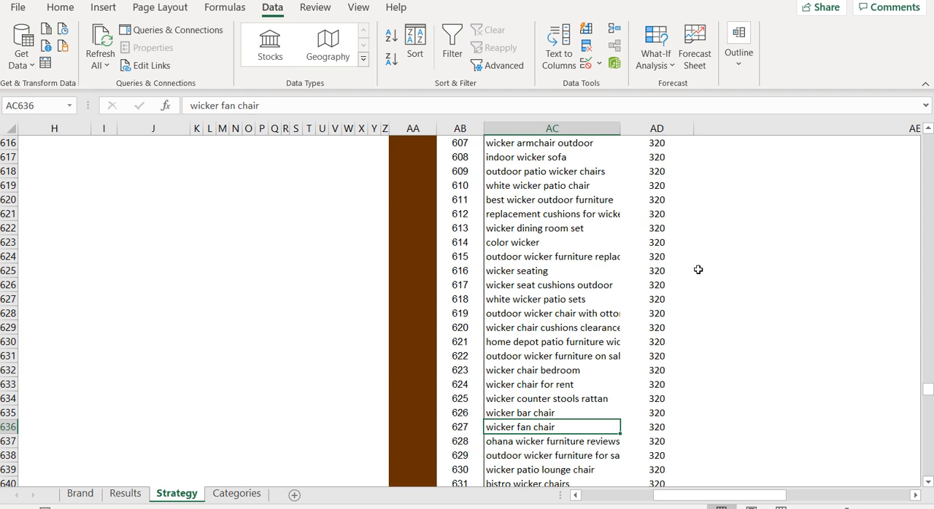
scroll(779, 264, "up", 3)
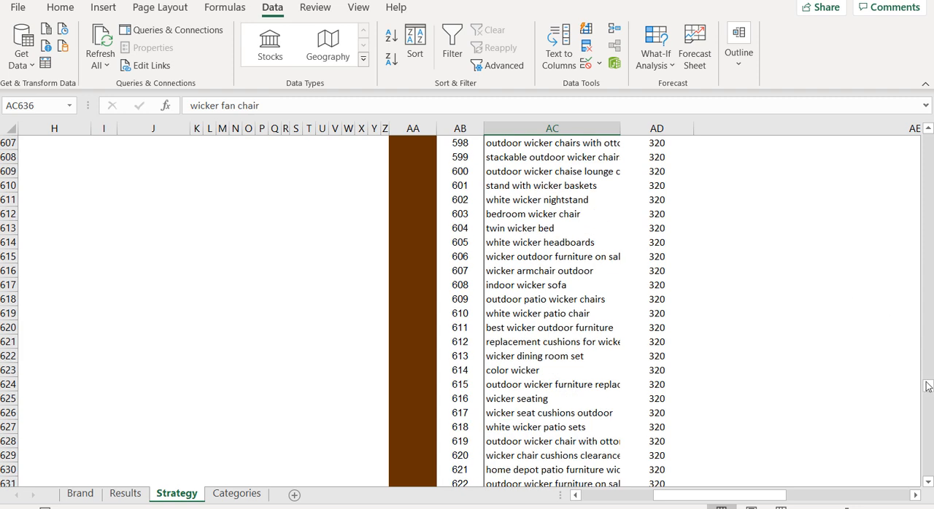
Return to the start of the keyword list and compare the top search volumes, highlighting "wicker baskets"
left_click_drag(928, 387, 852, 177)
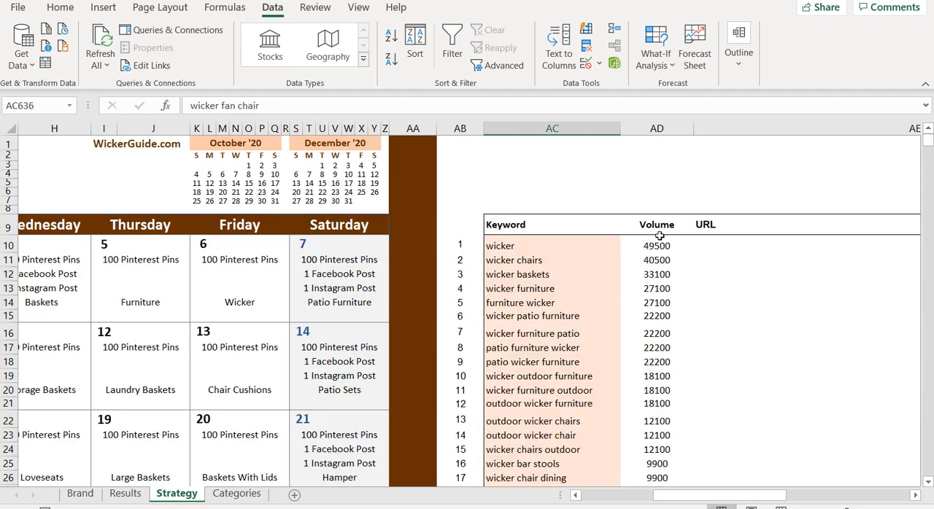
left_click_drag(657, 246, 657, 438)
left_click(802, 337)
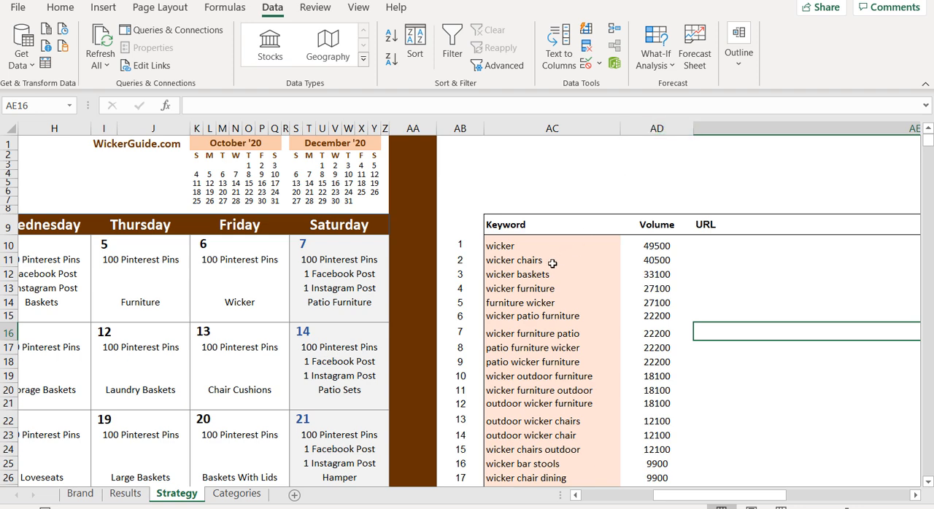
left_click(526, 275)
left_click_drag(526, 275, 657, 275)
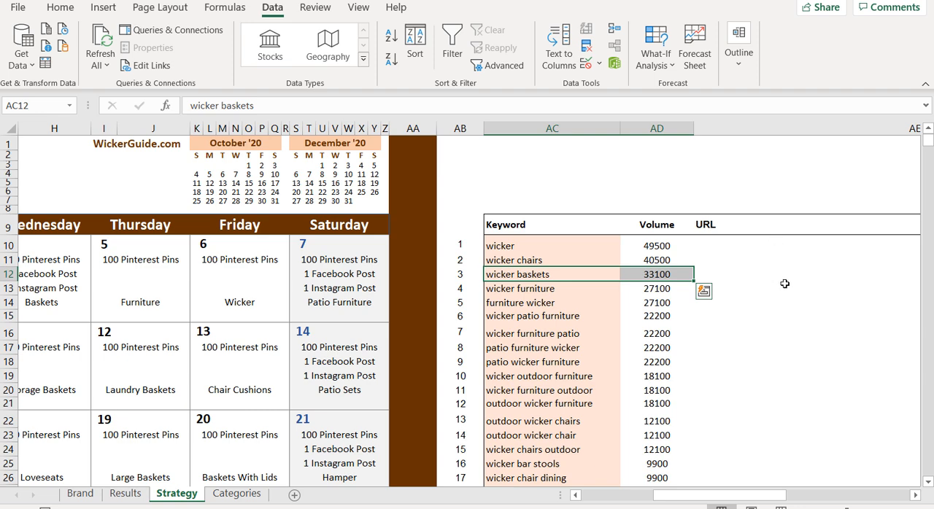
left_click(818, 314)
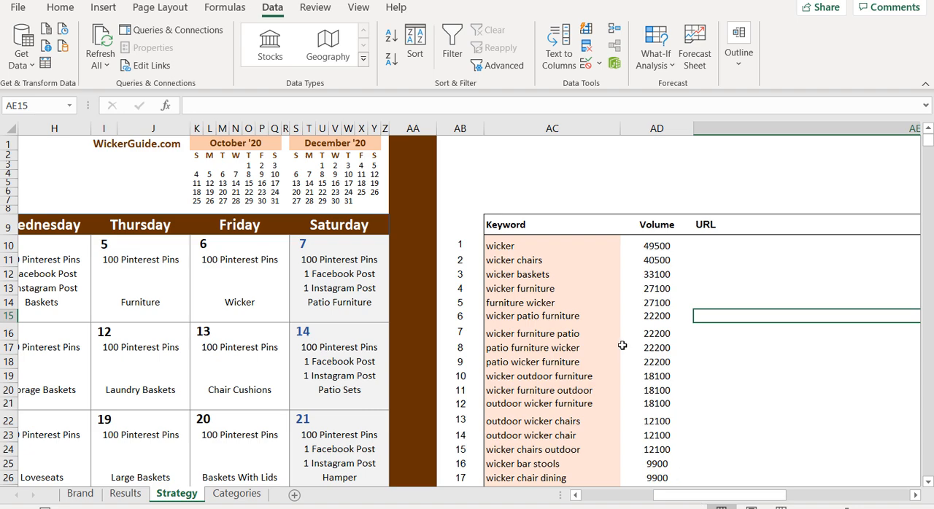
left_click_drag(661, 495, 584, 494)
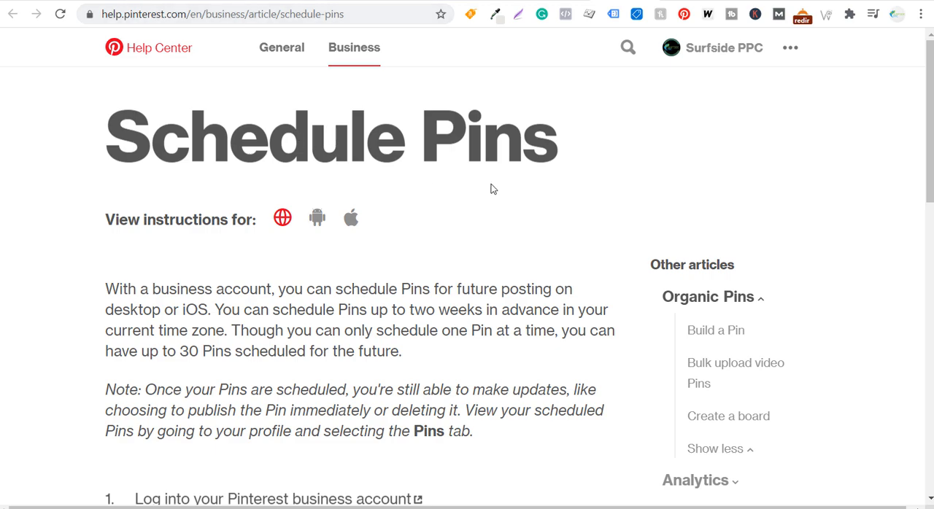
Read the Pinterest Help Center article's step-by-step instructions for scheduling Pins
scroll(570, 177, "down", 2)
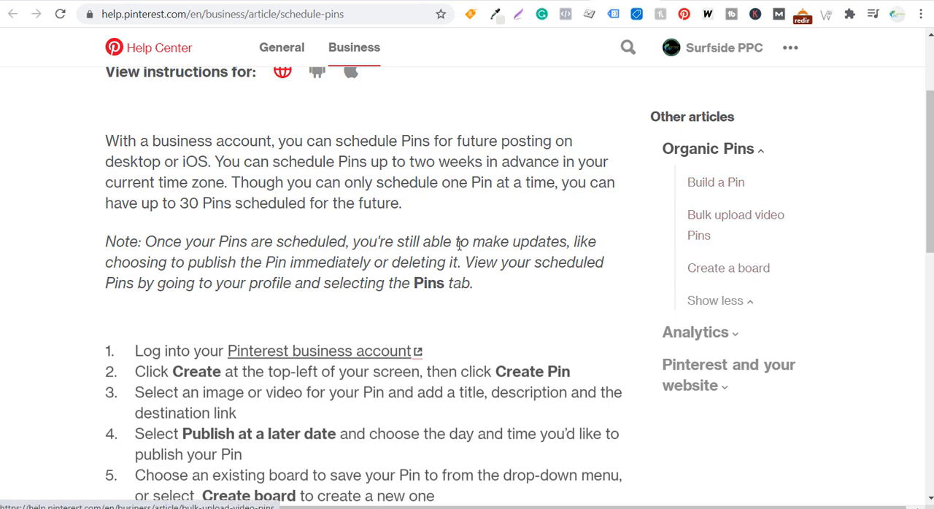
scroll(319, 240, "down", 2)
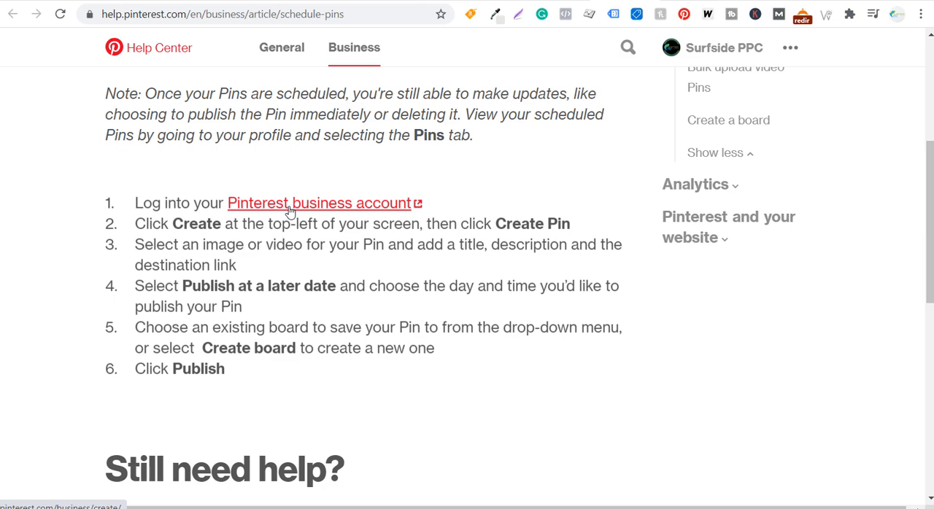